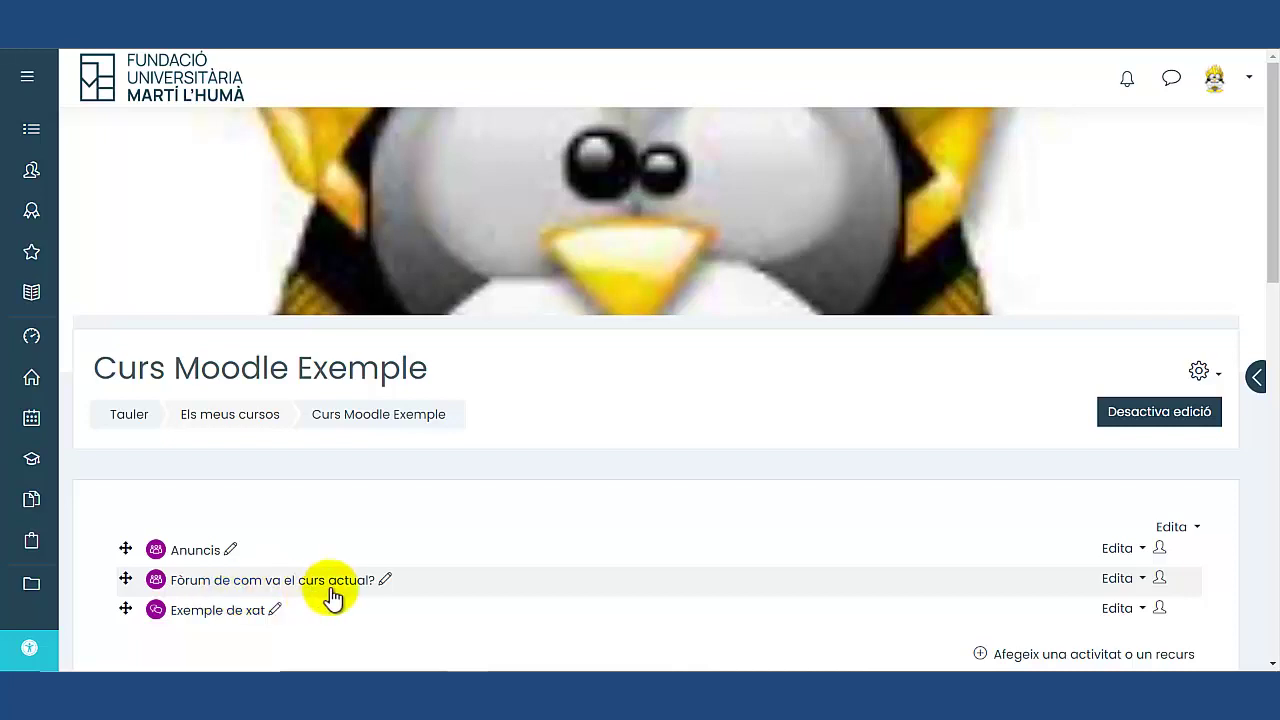
Highlight the Exemple de xat chat activity on the Curs Moodle Exemple course page.
triple_click(240, 620)
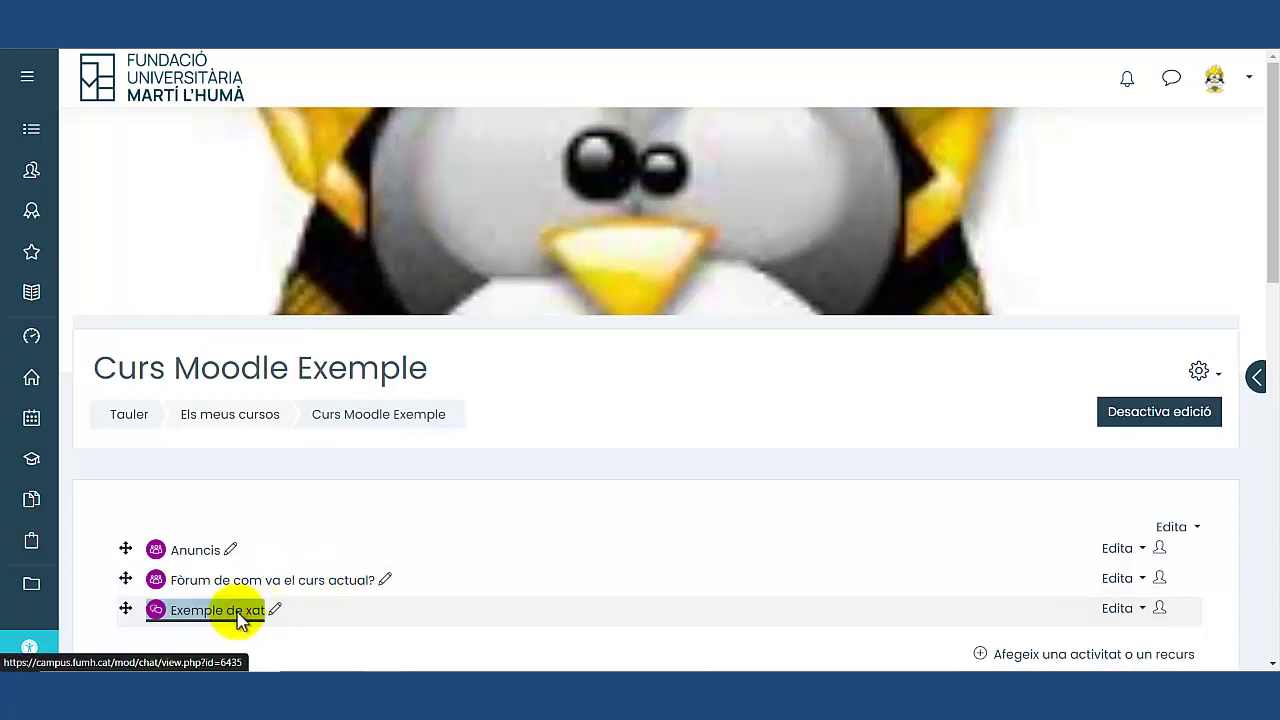
Open the Exemple de xat activity and list its earlier chat sessions.
left_click(230, 610)
scroll(360, 440, "down", 2)
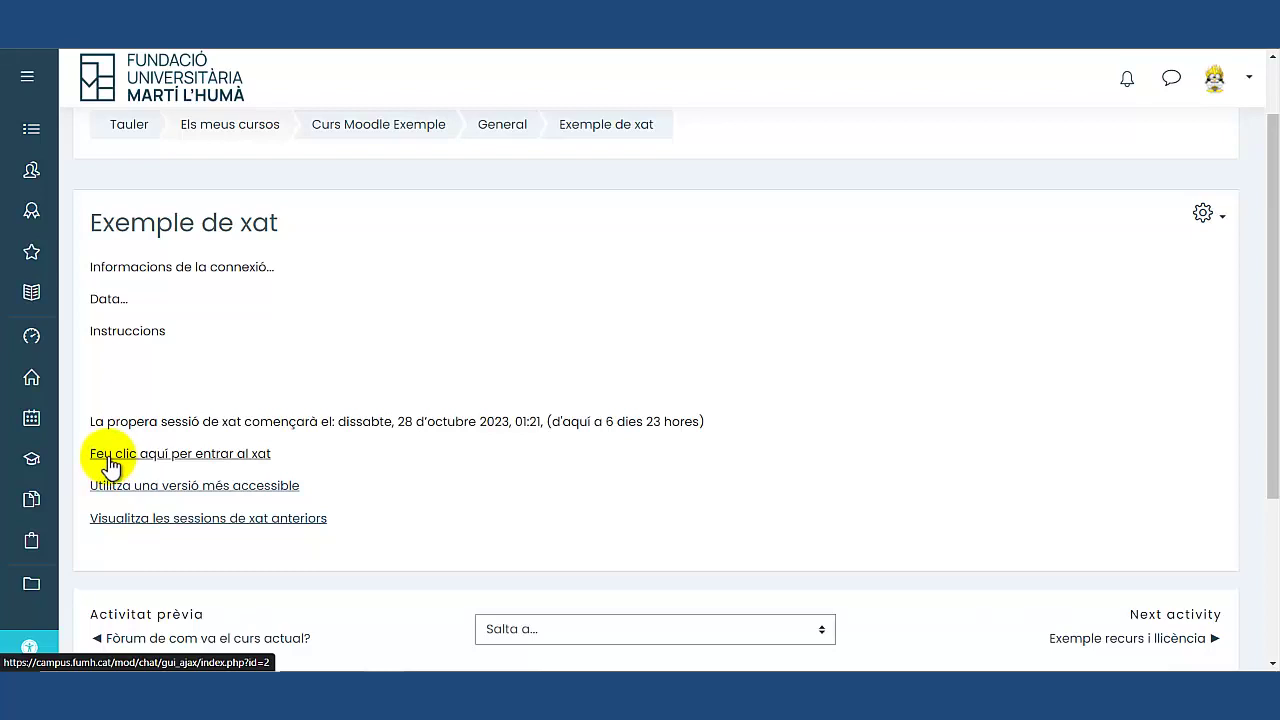
left_click(184, 528)
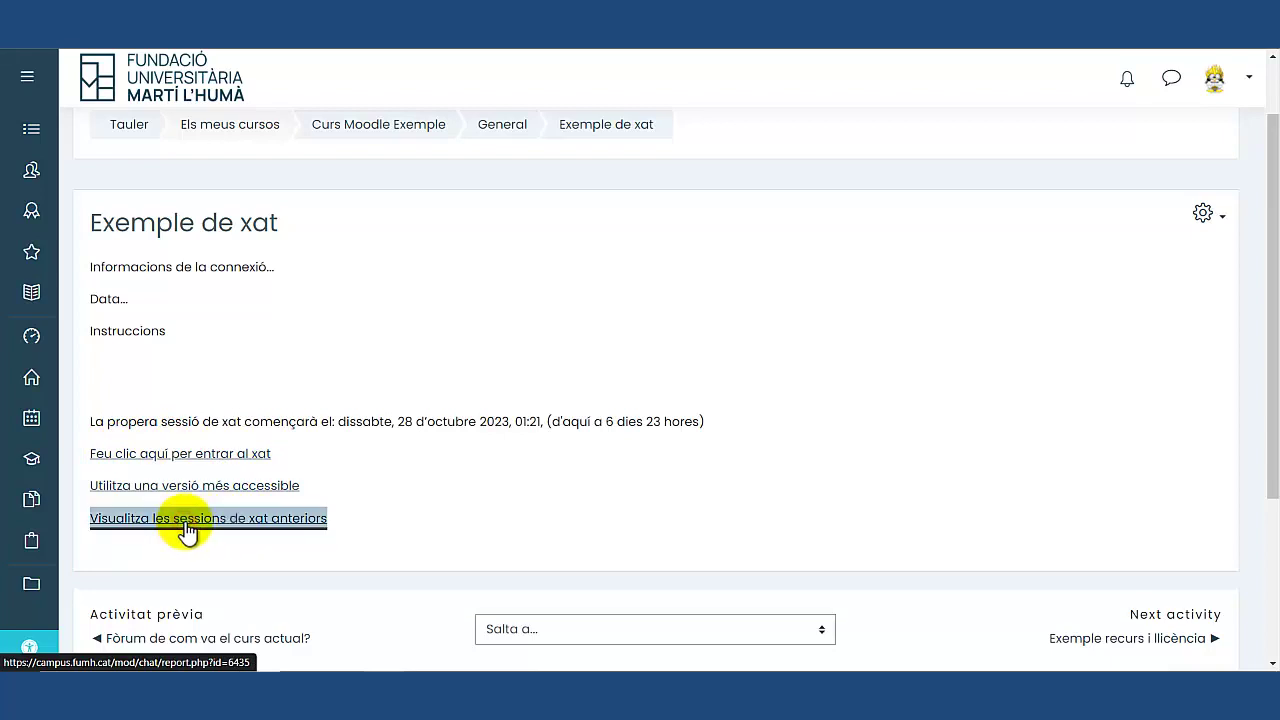
scroll(345, 464, "down", 2)
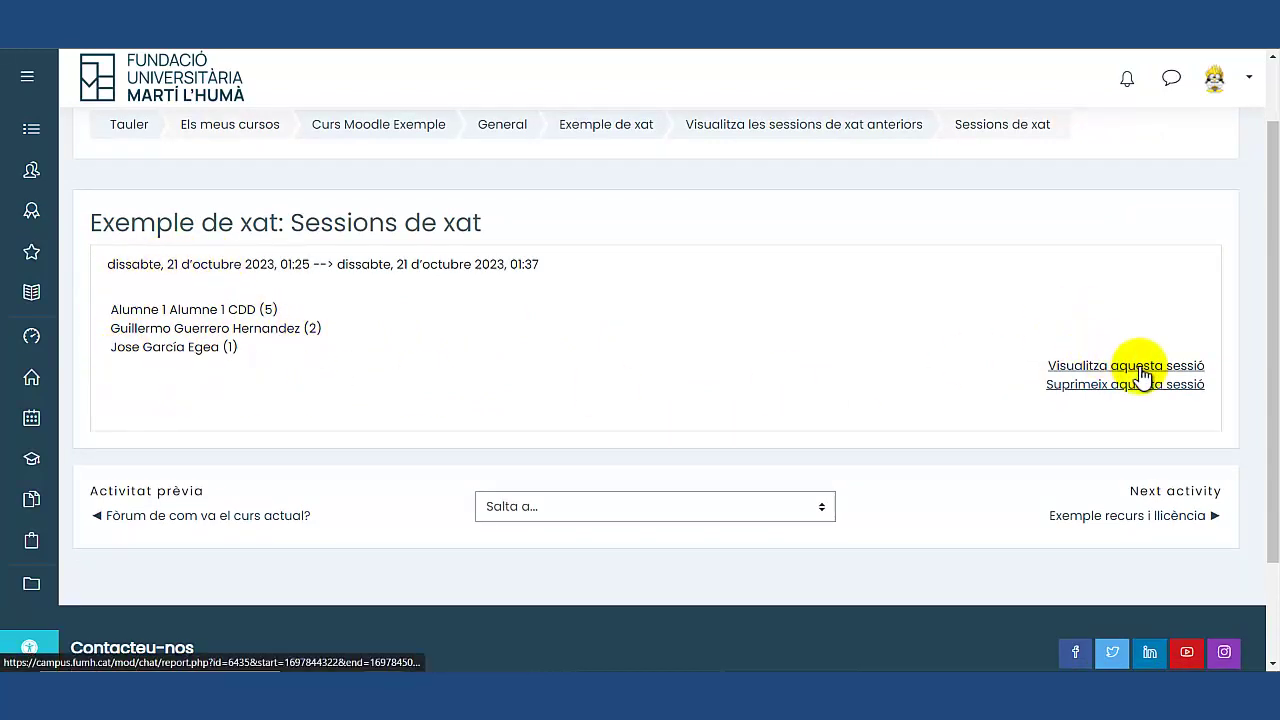
Read the 21 October 2023 session transcript, then return to the Exemple de xat page.
left_click(1100, 365)
scroll(329, 366, "down", 4)
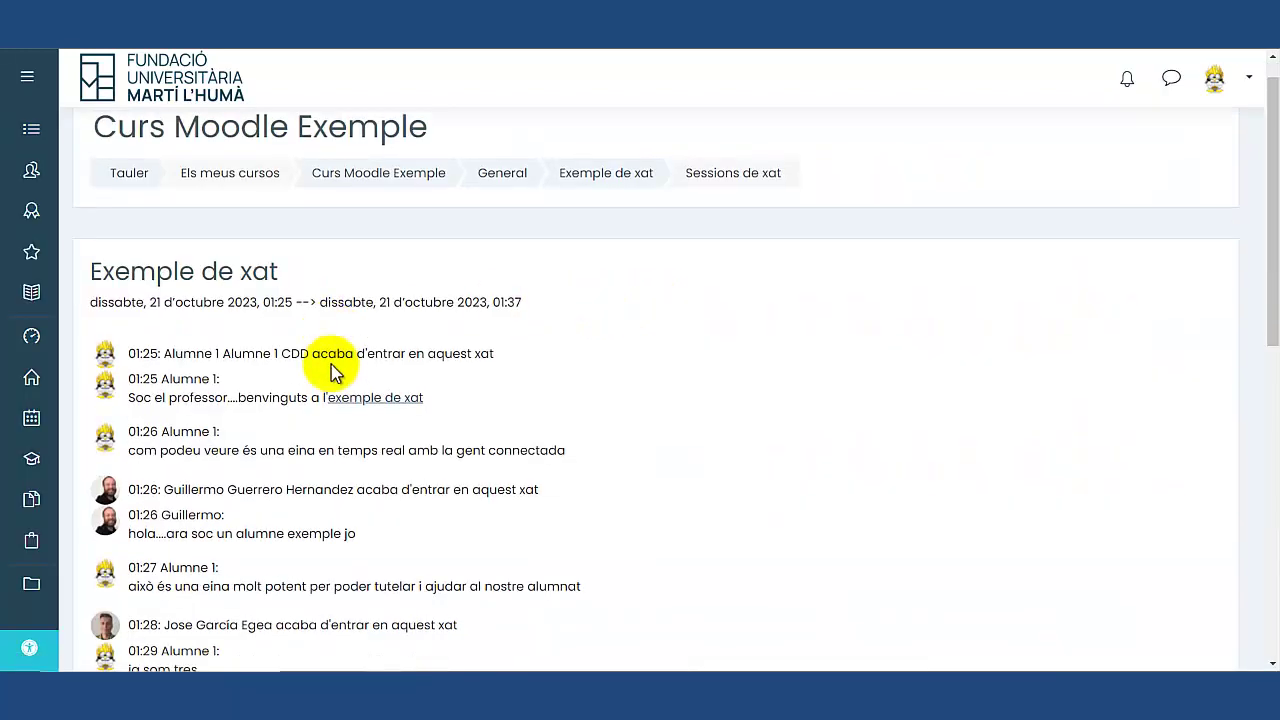
scroll(245, 198, "down", 2)
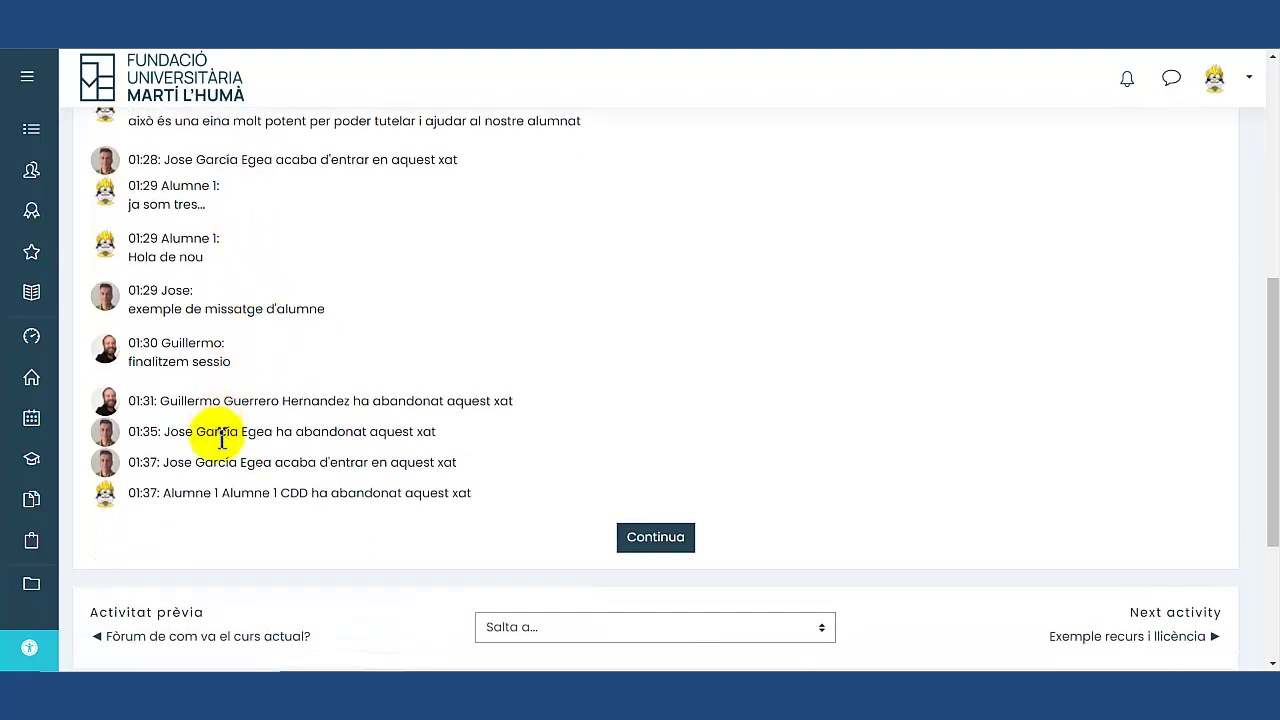
scroll(230, 440, "up", 5)
scroll(275, 452, "down", 6)
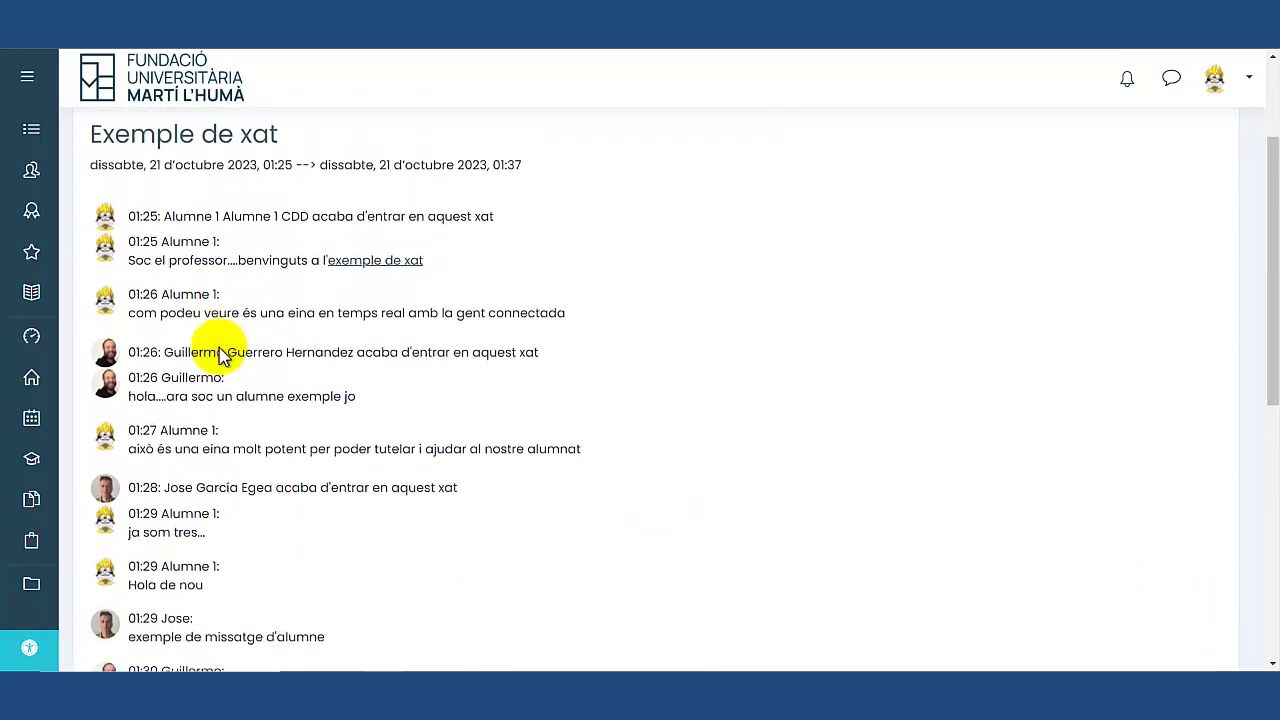
left_click(652, 453)
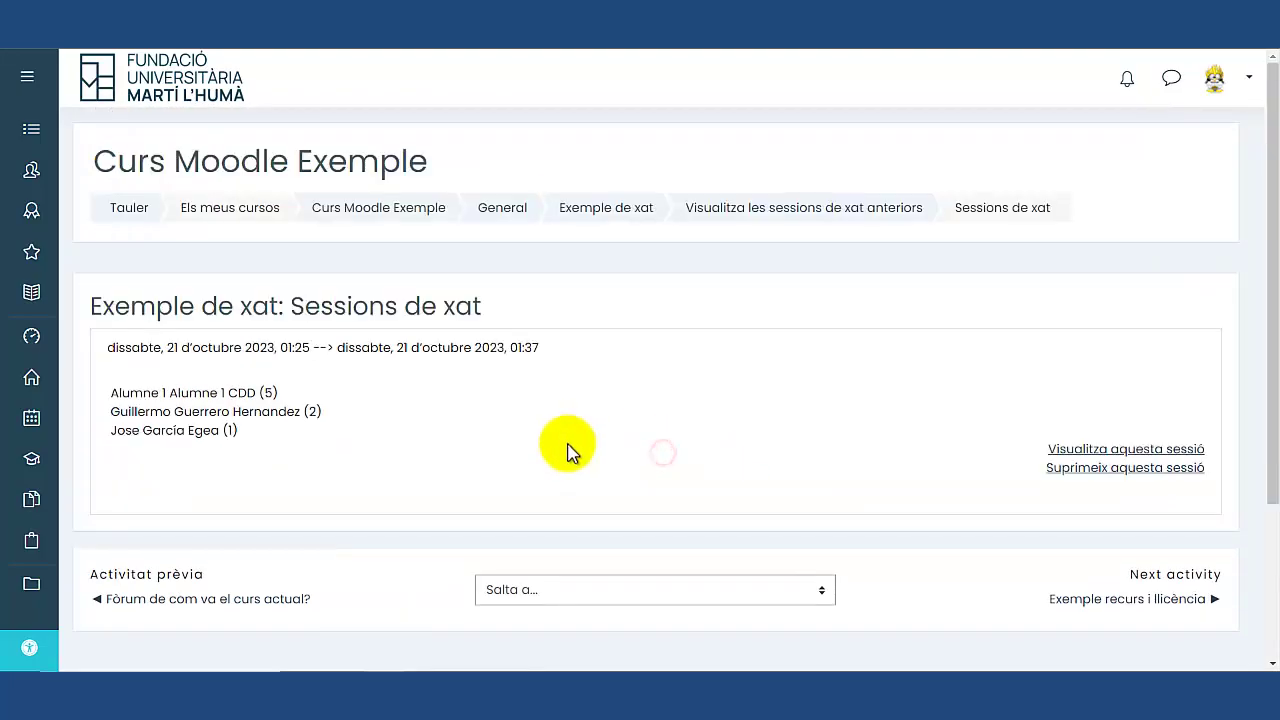
left_click(597, 210)
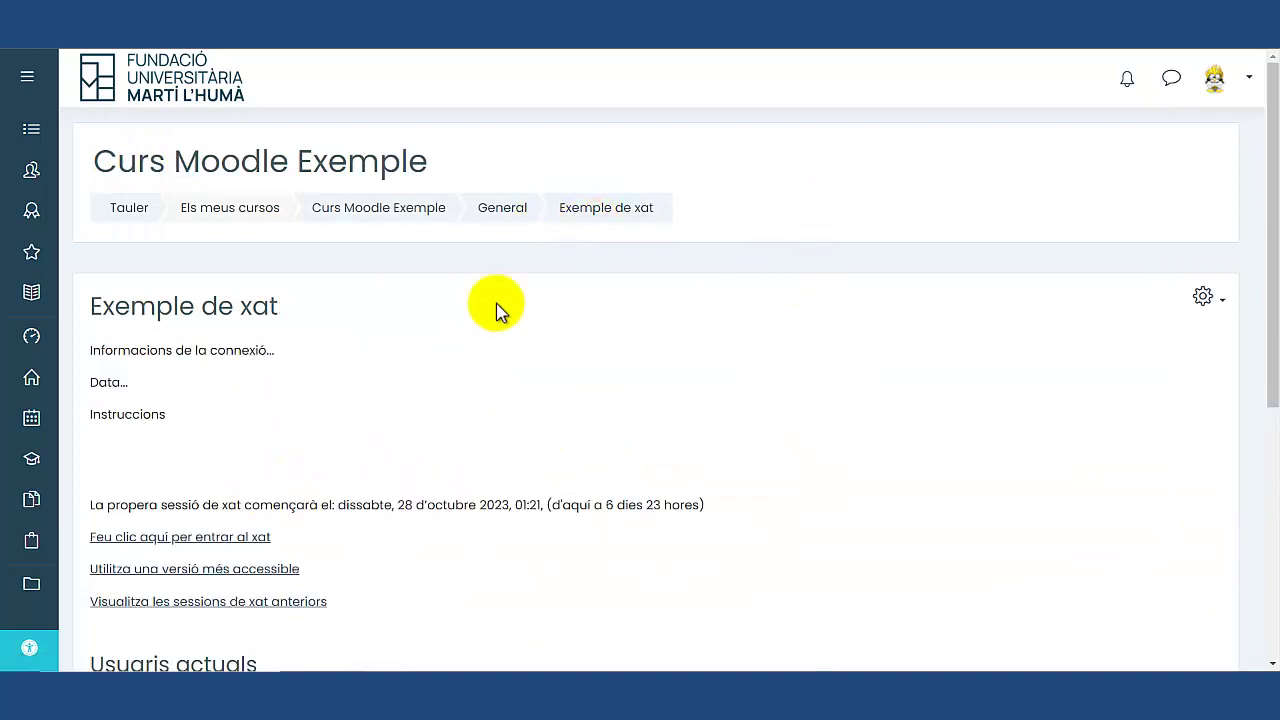
Post 'hola bona nit' in the Exemple de xat room, then switch to the other user's window.
left_click(203, 538)
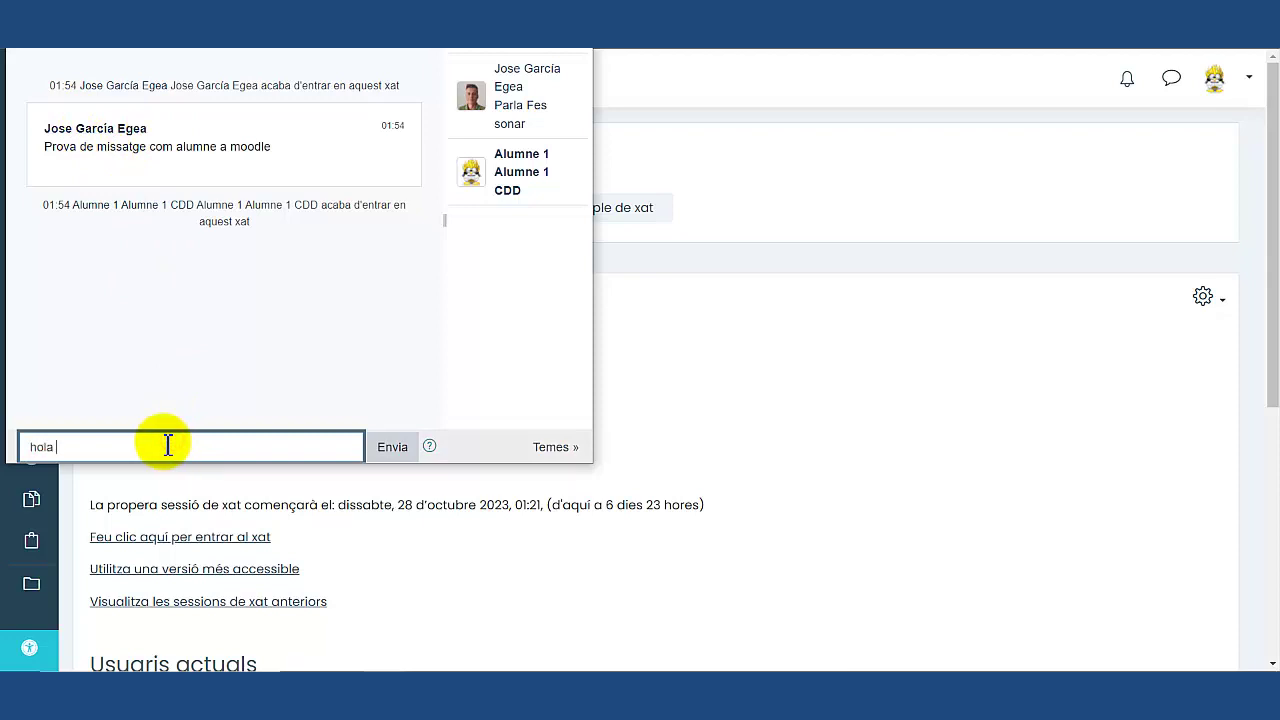
type("bona nit")
key("Return")
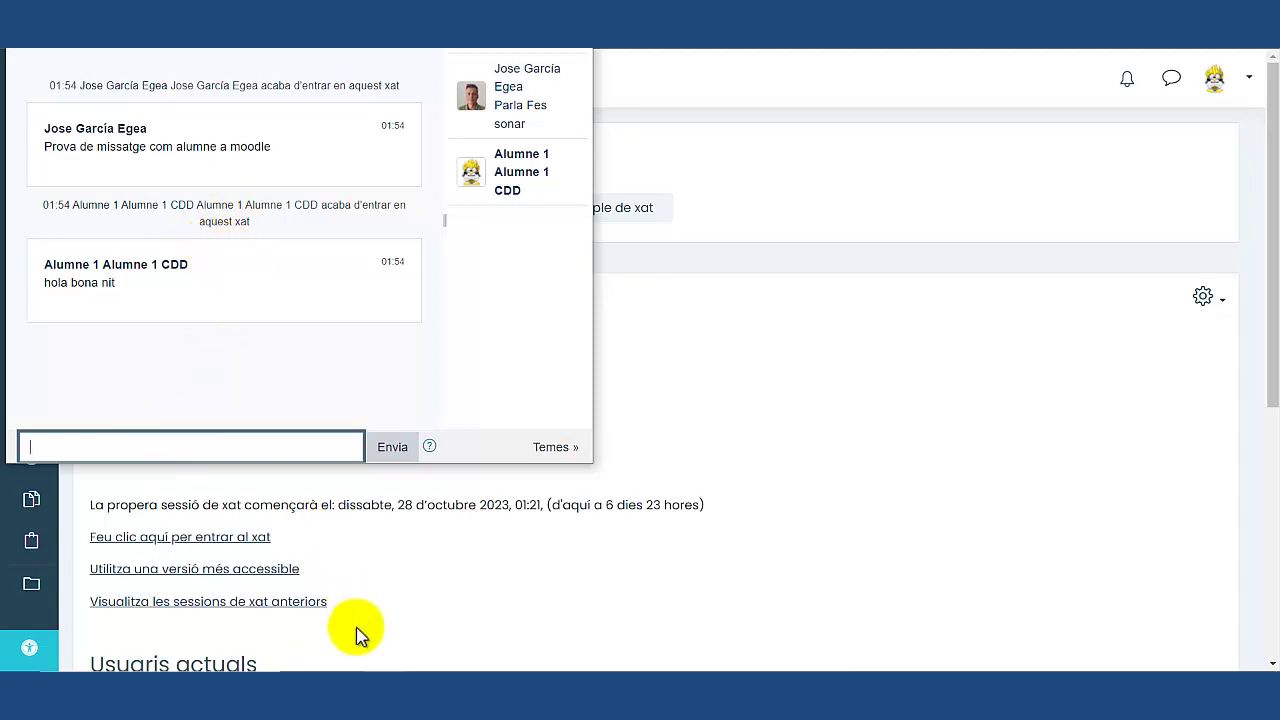
mouse_move(383, 668)
left_click(271, 623)
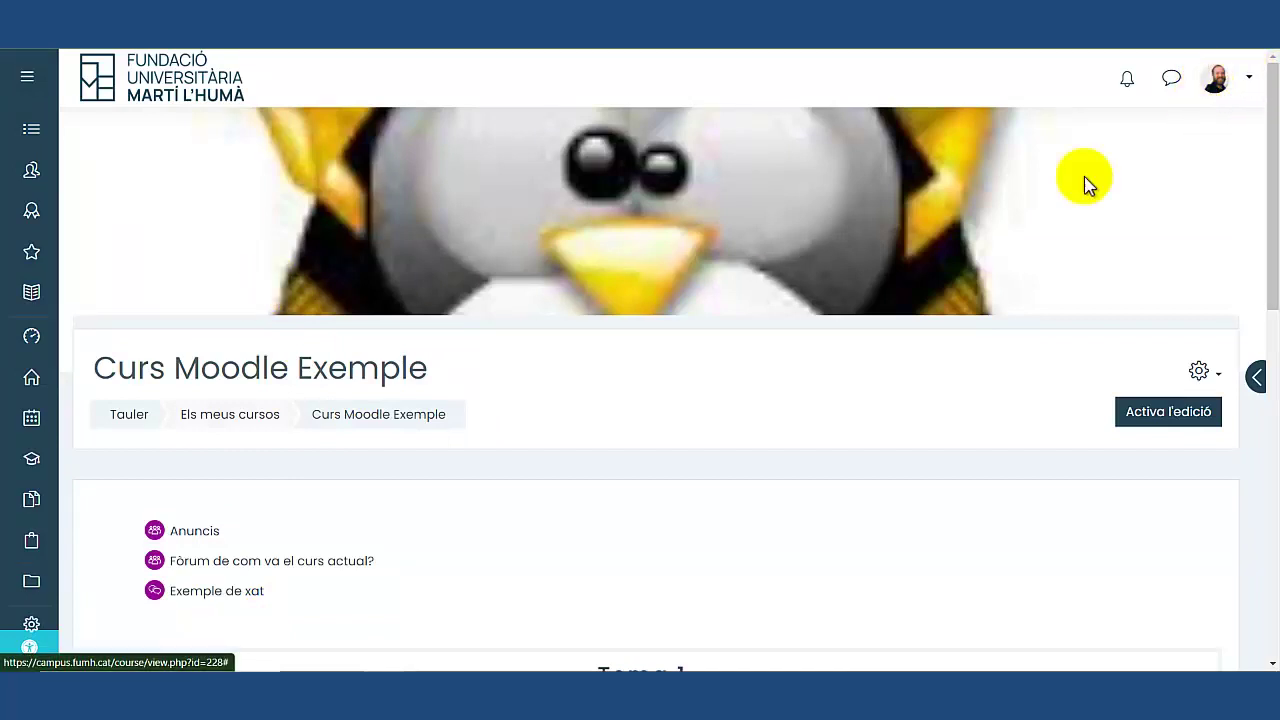
As the second user, enter Exemple de xat and send 'bona nit un altre cop'.
left_click(214, 592)
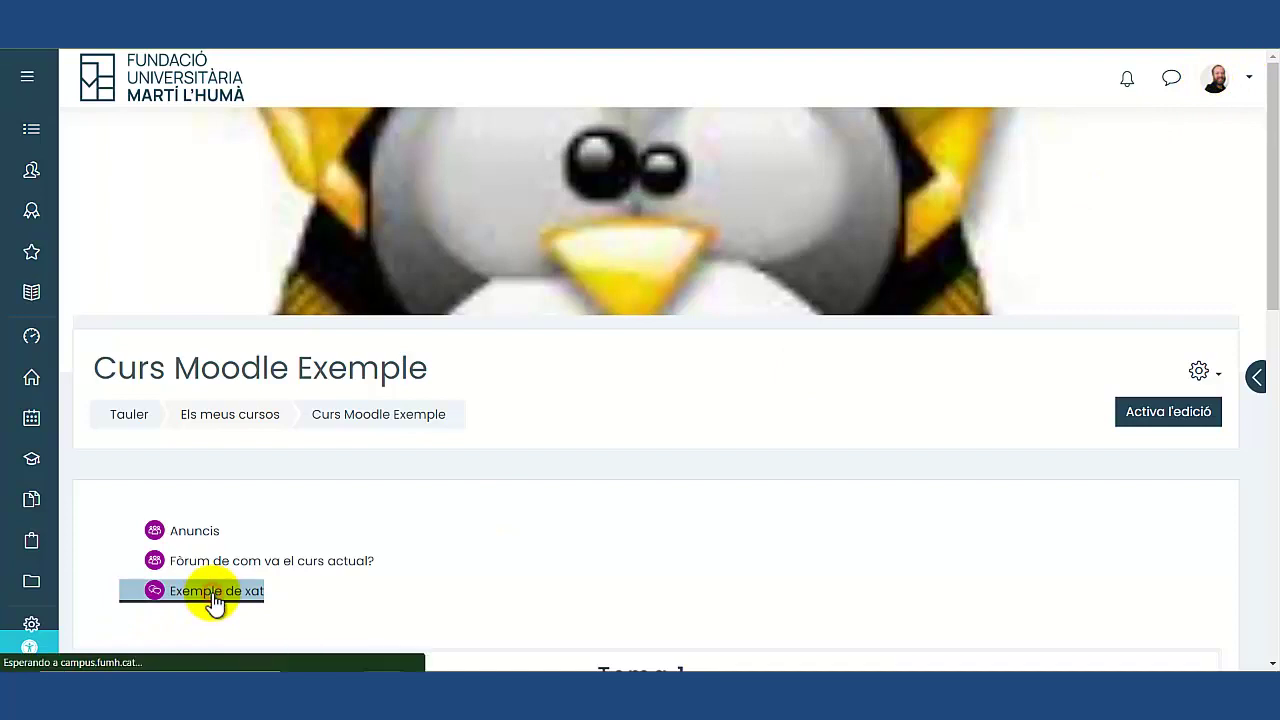
left_click(215, 540)
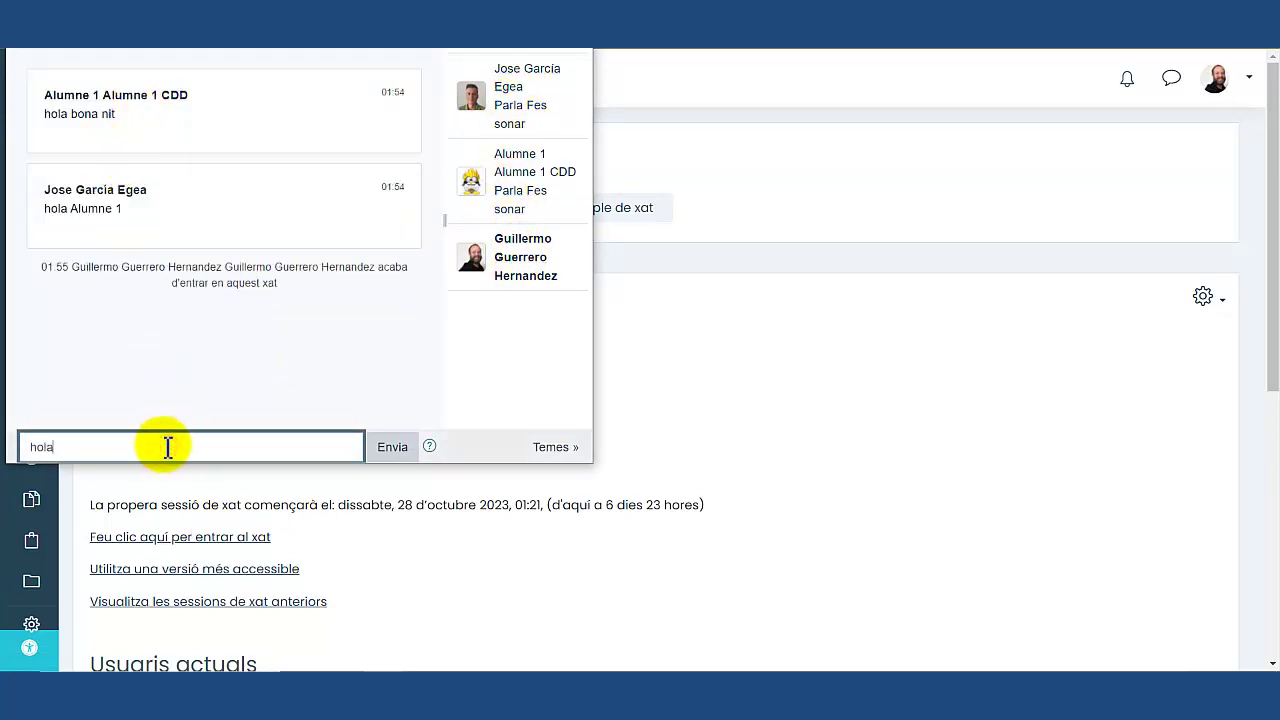
type("bona nit un altre dop")
key("Return")
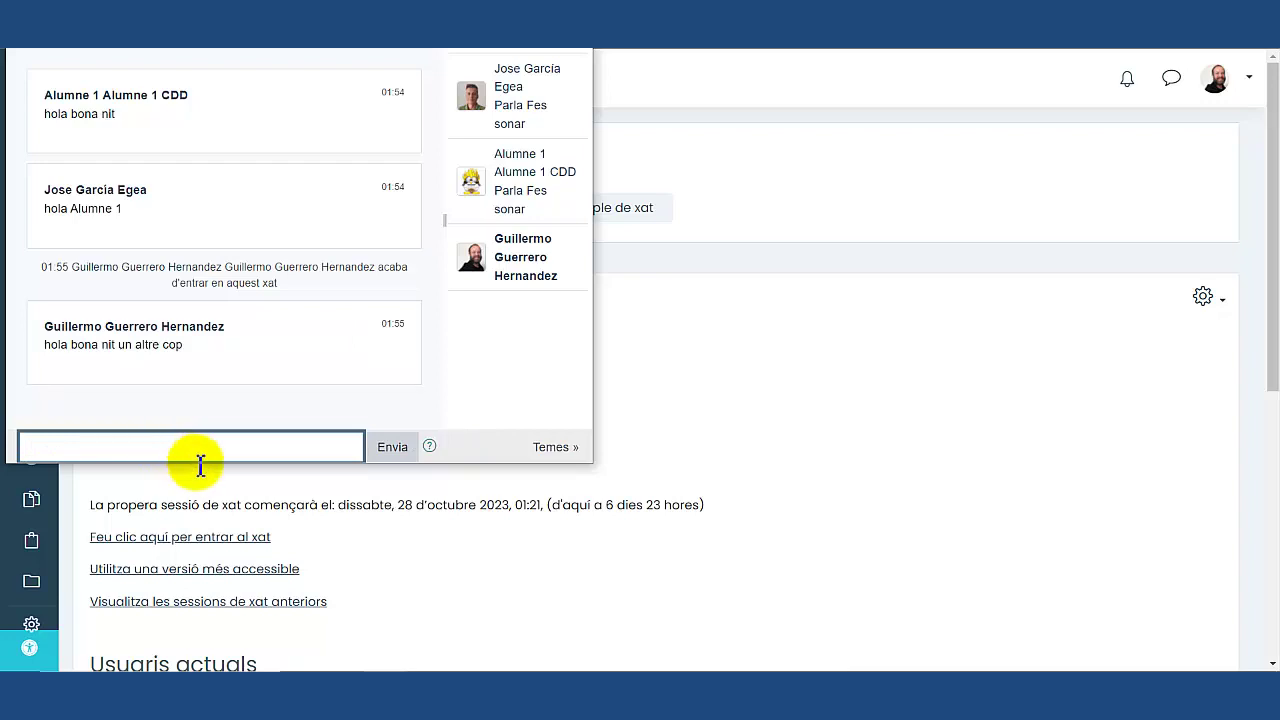
Check the replies in the first user's window, close the chat, and return to the course page.
left_click(371, 677)
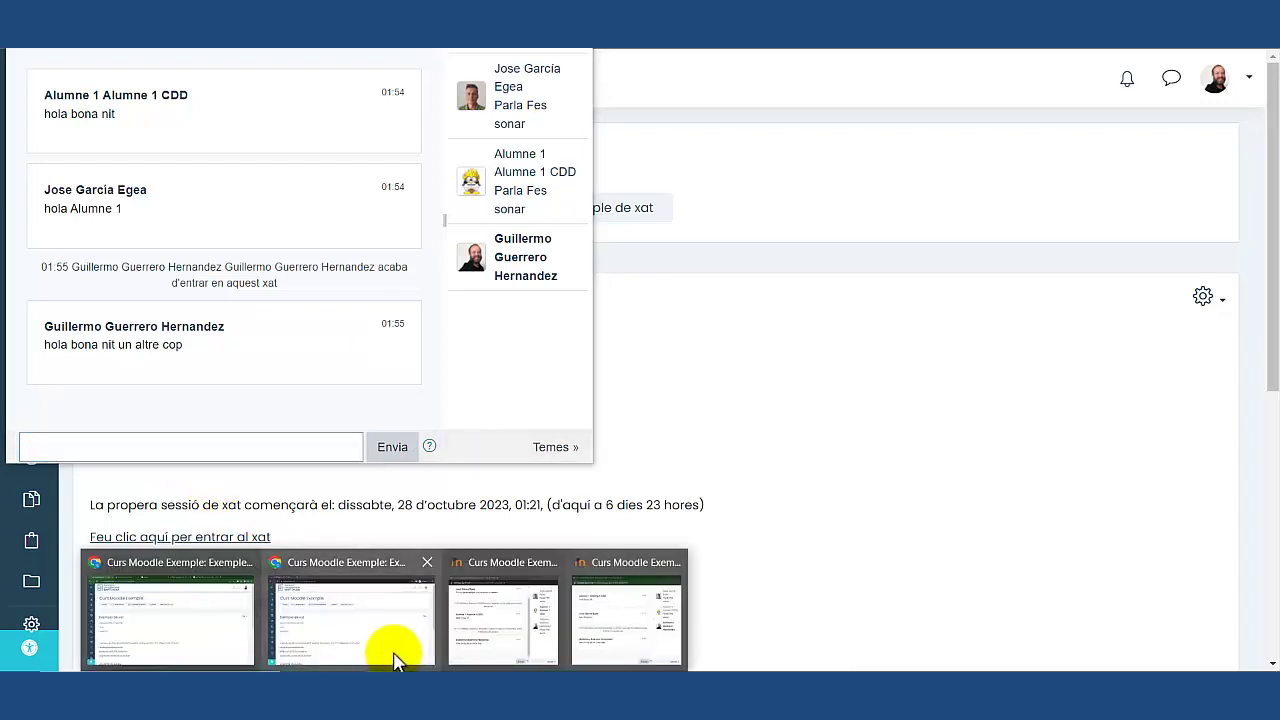
left_click(391, 650)
left_click(397, 668)
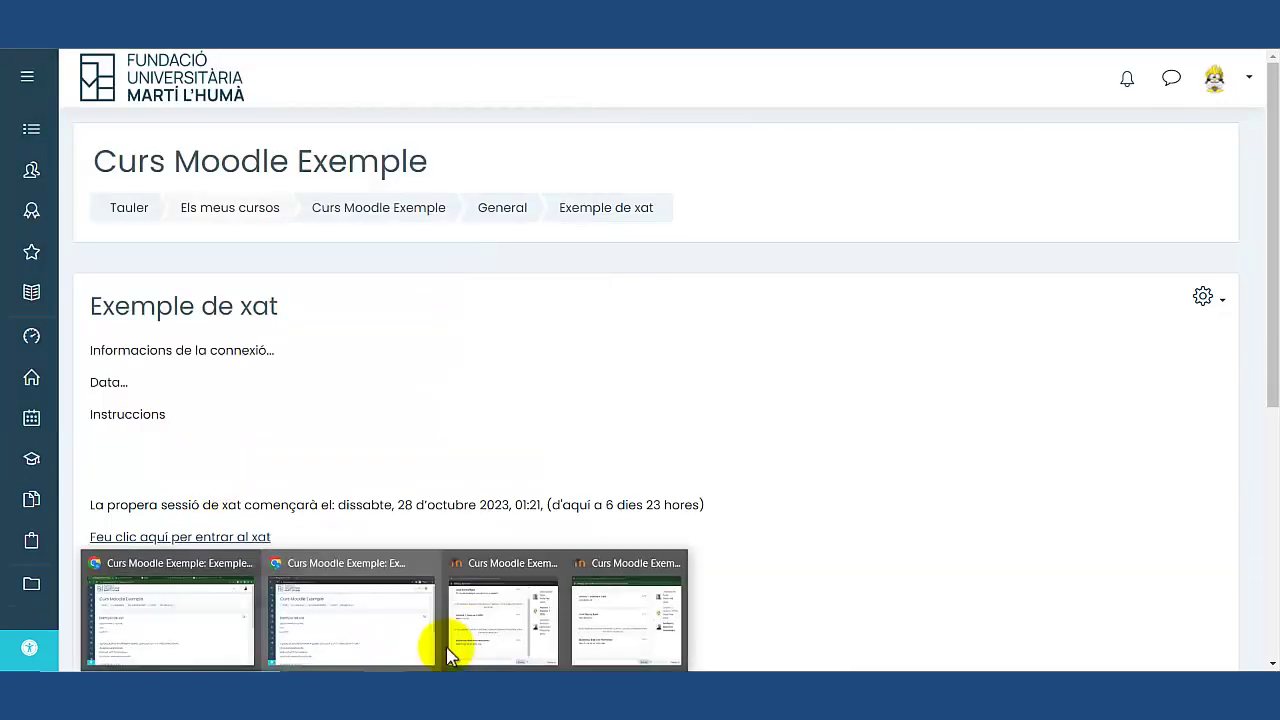
left_click(452, 648)
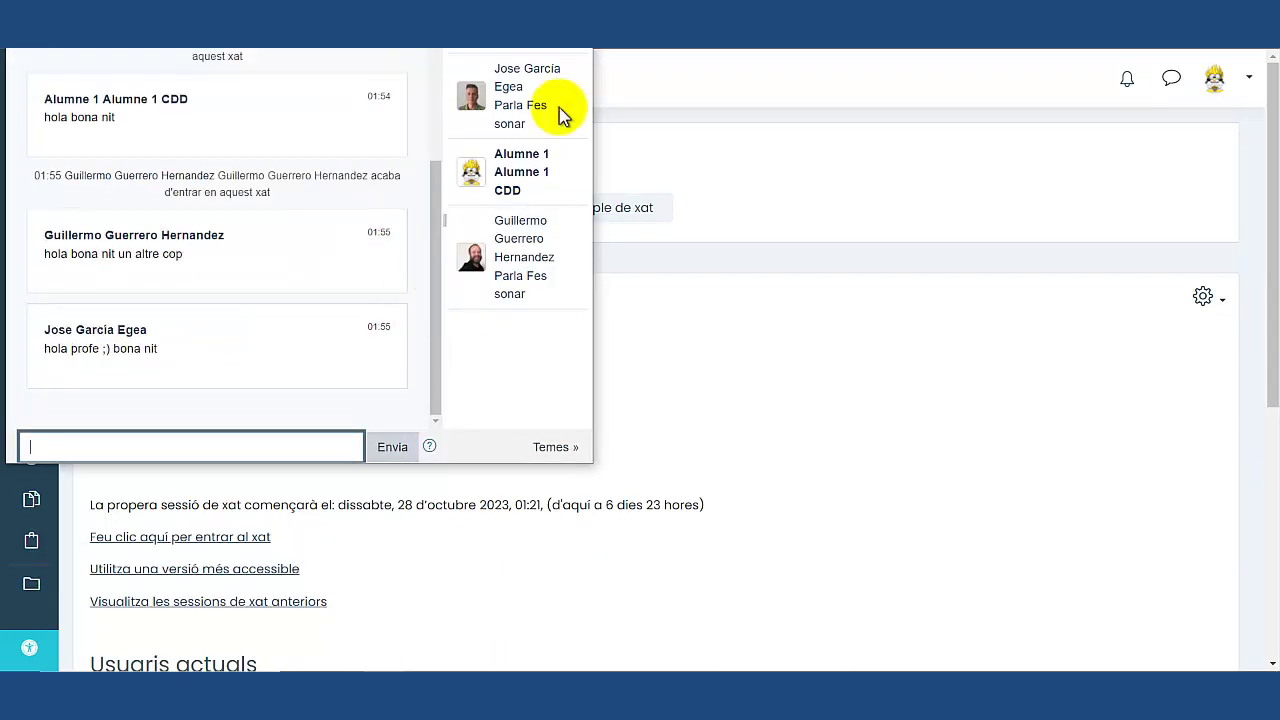
key("alt+Tab")
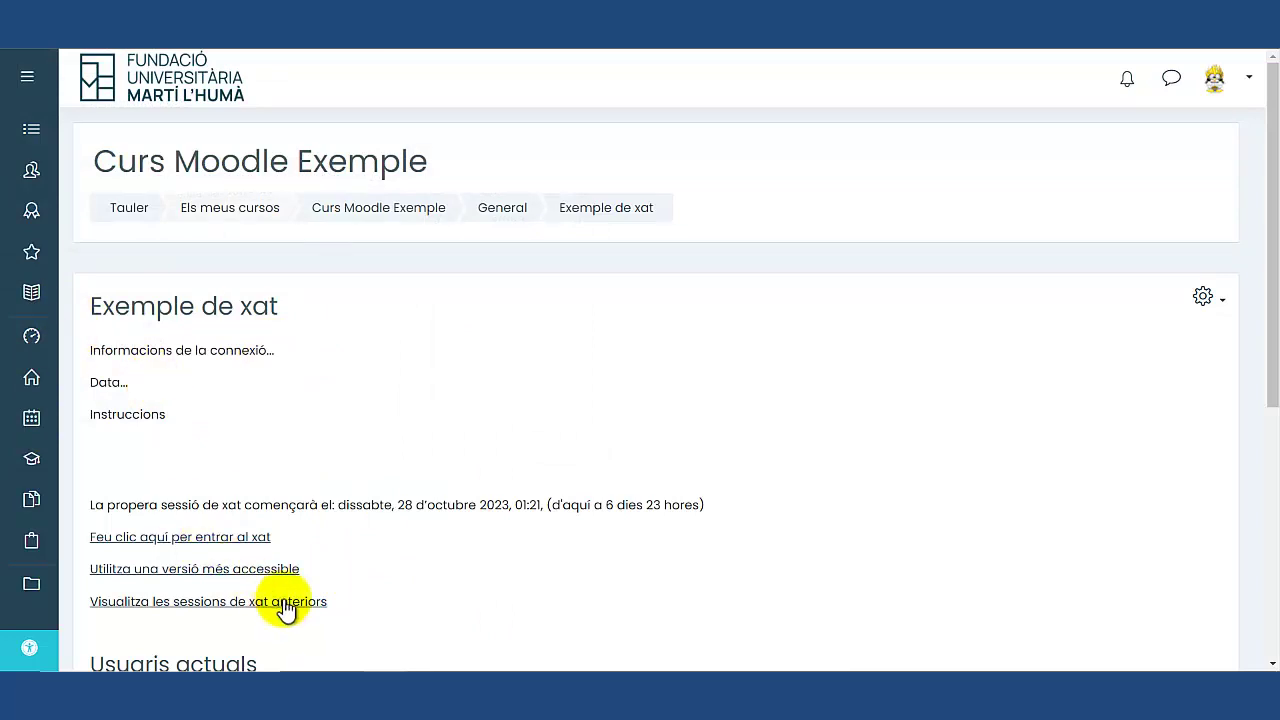
mouse_move(383, 668)
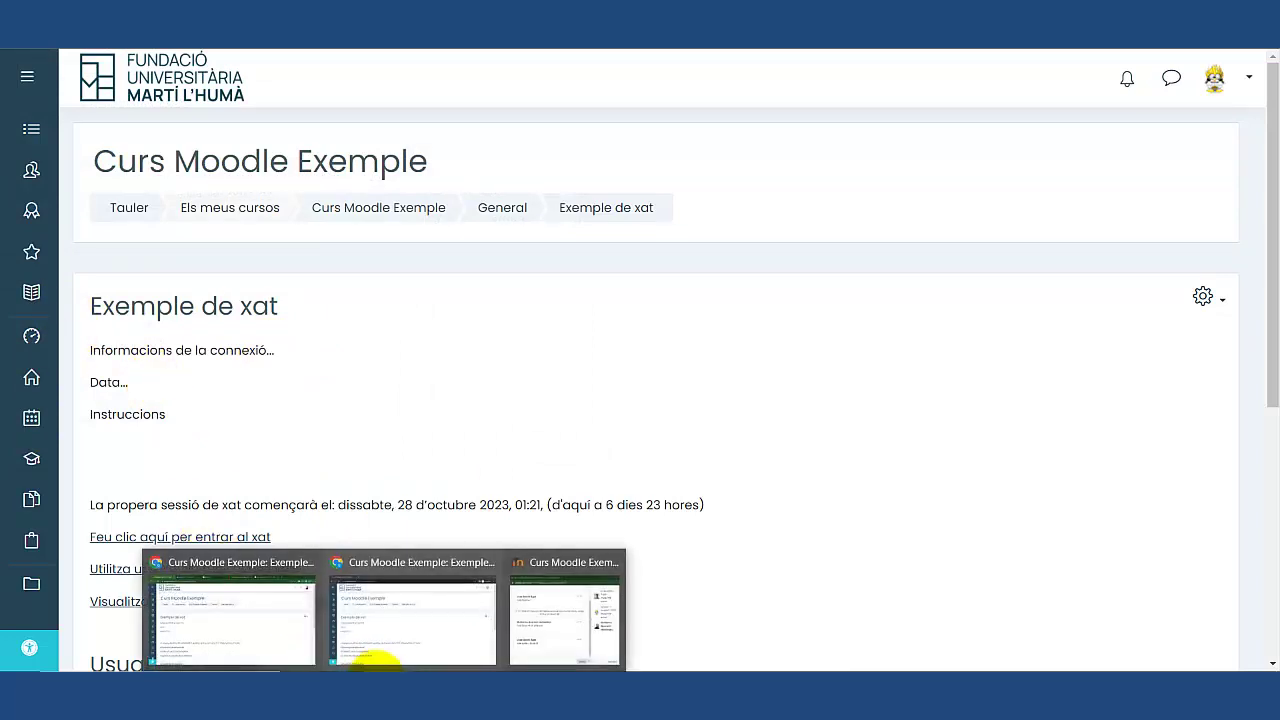
left_click(495, 440)
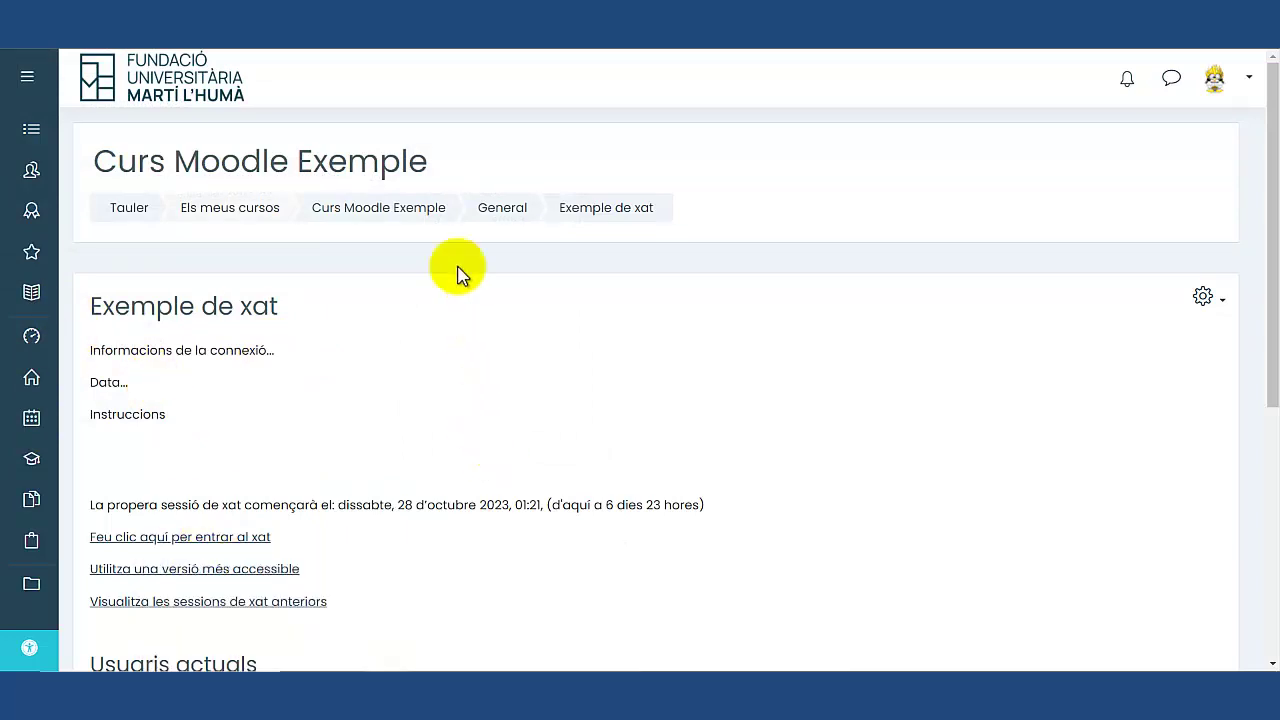
left_click(427, 212)
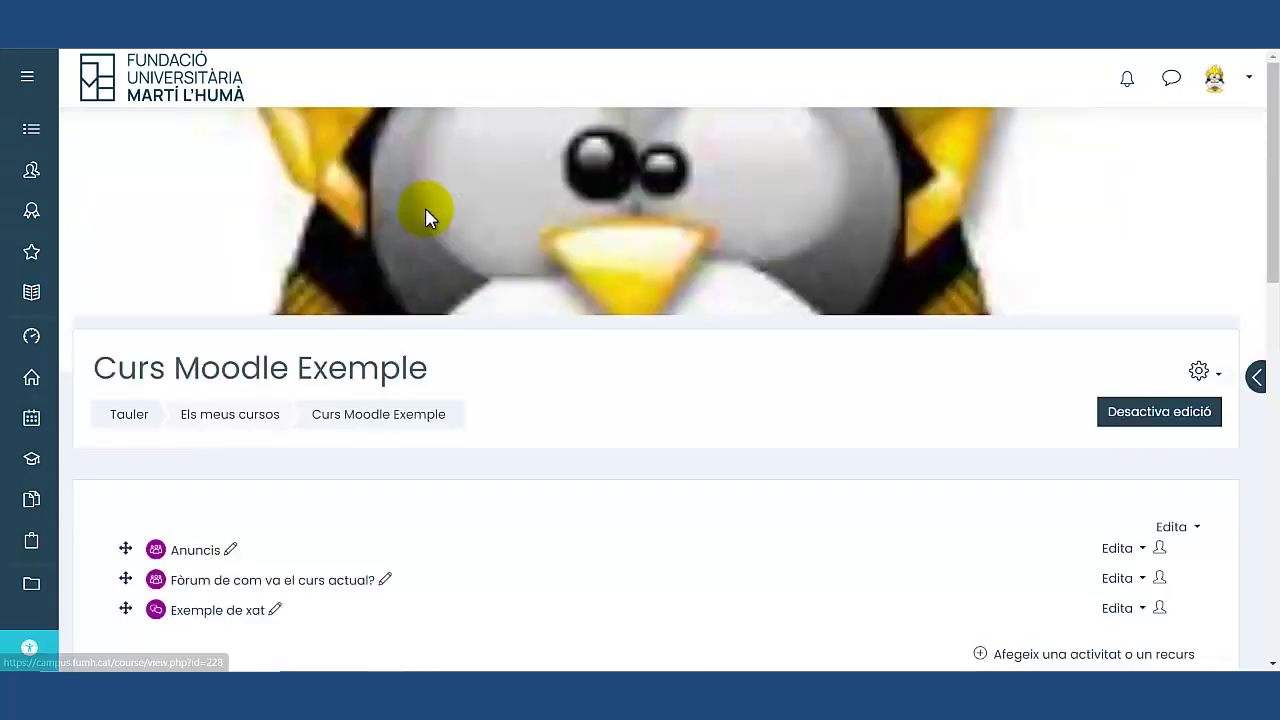
Turn course editing off and back on for Curs Moodle Exemple.
scroll(572, 208, "down", 2)
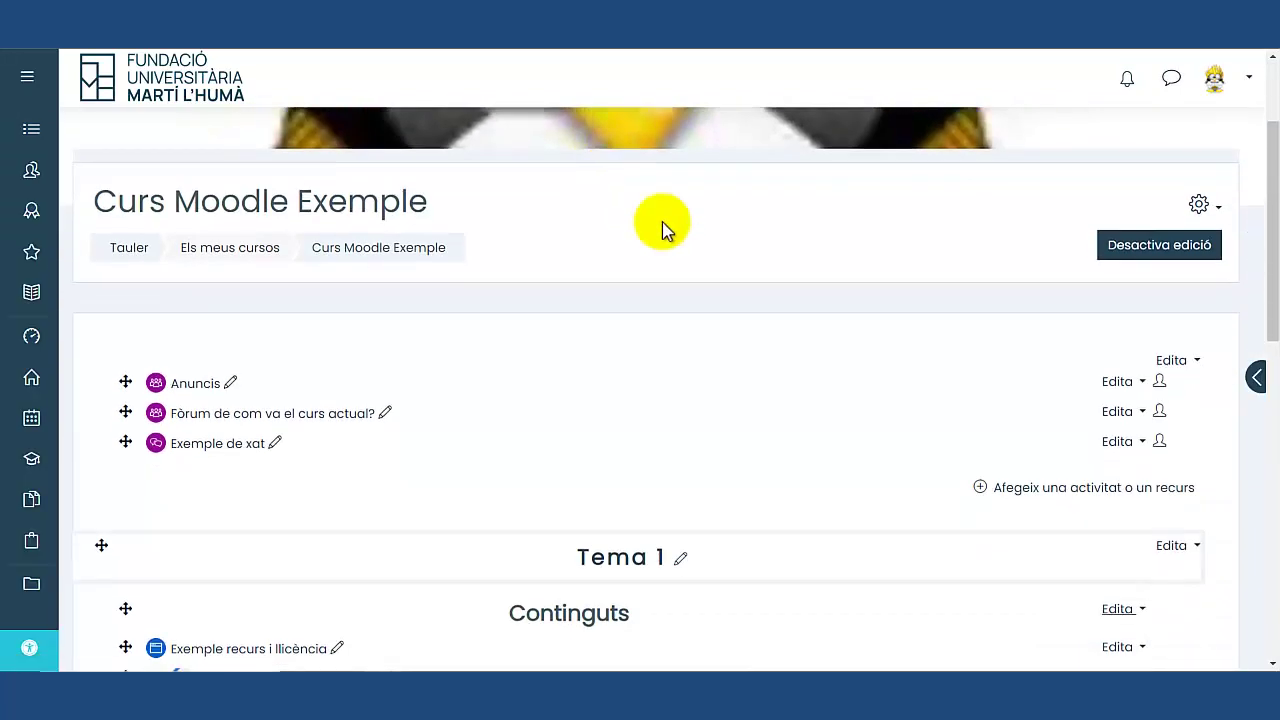
left_click(1152, 250)
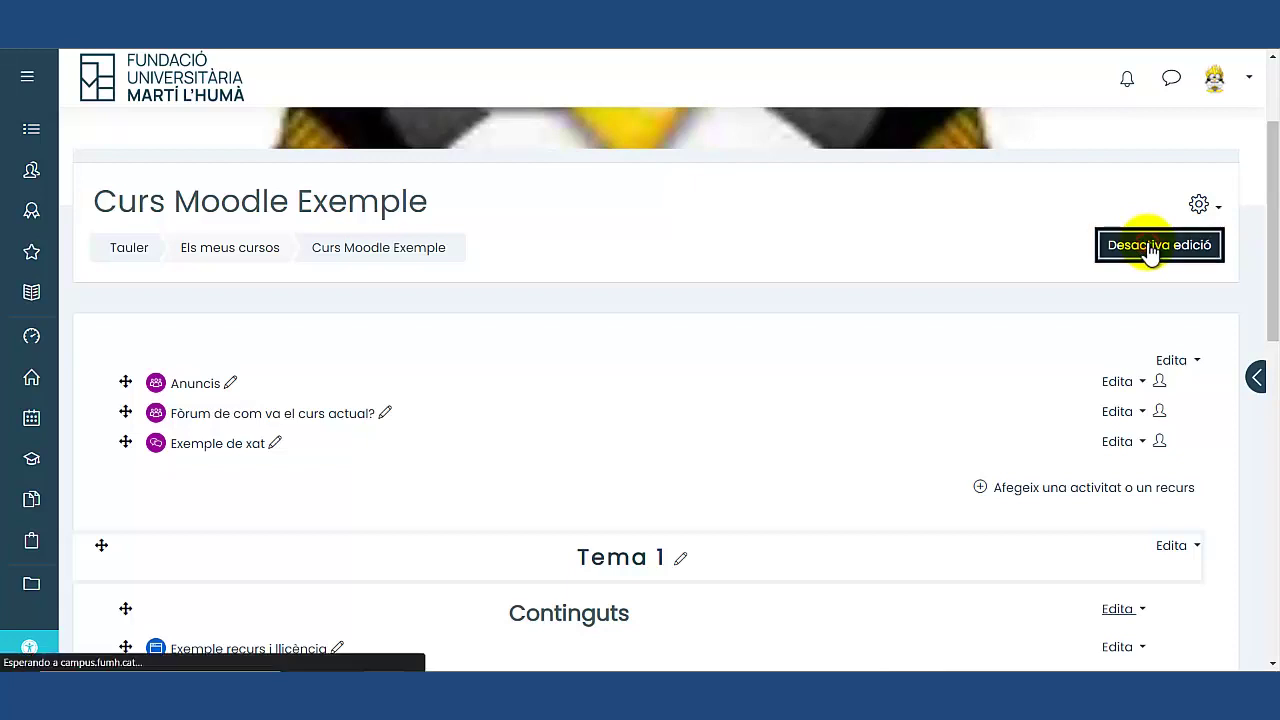
scroll(1040, 320, "down", 3)
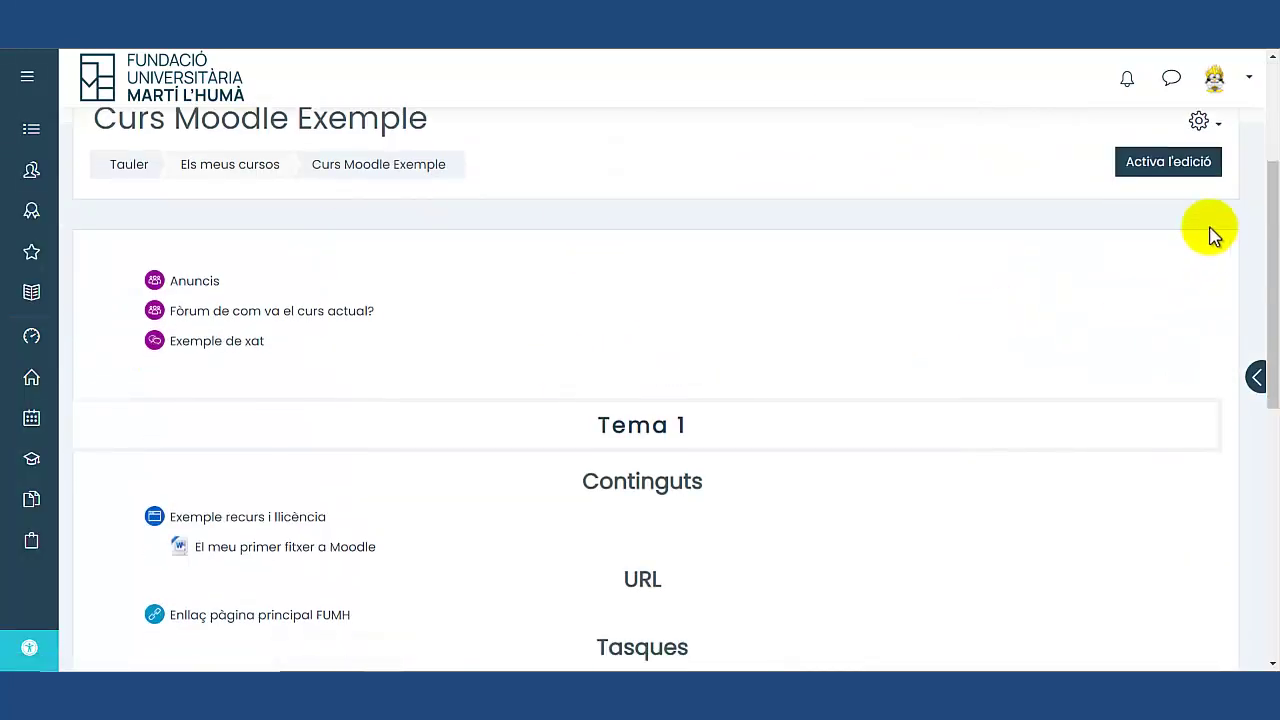
left_click(1160, 168)
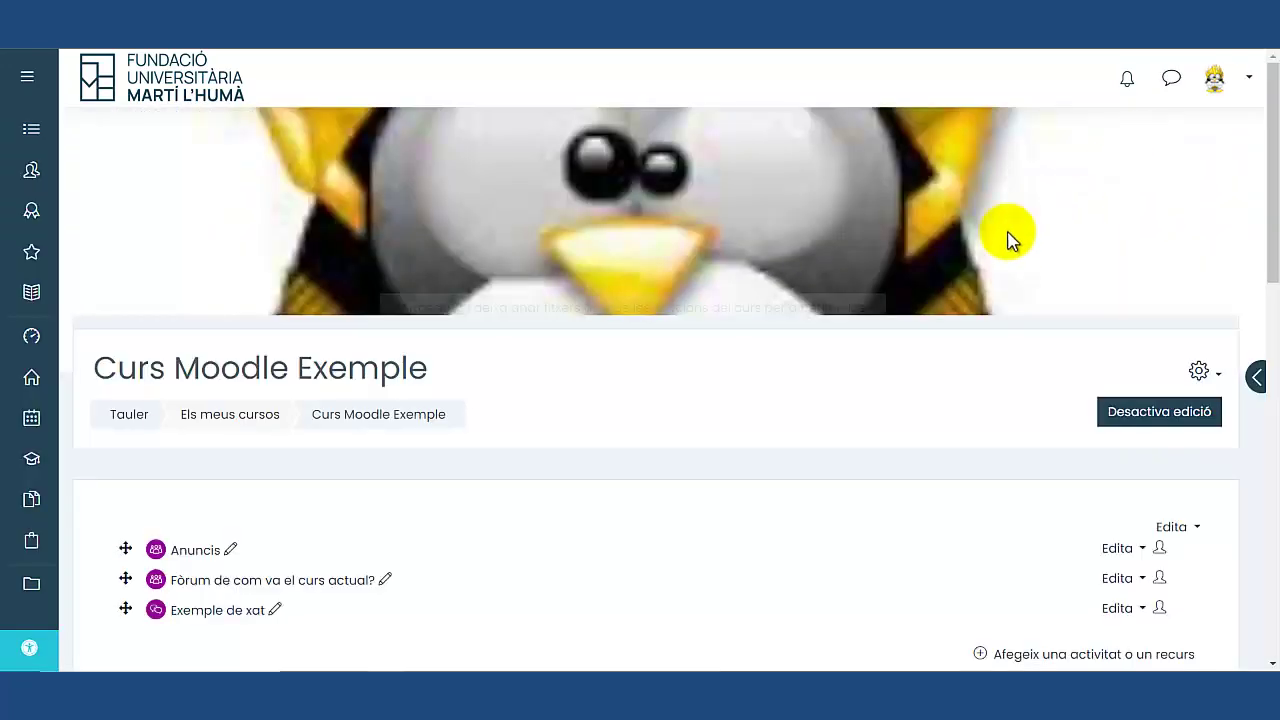
scroll(950, 260, "down", 3)
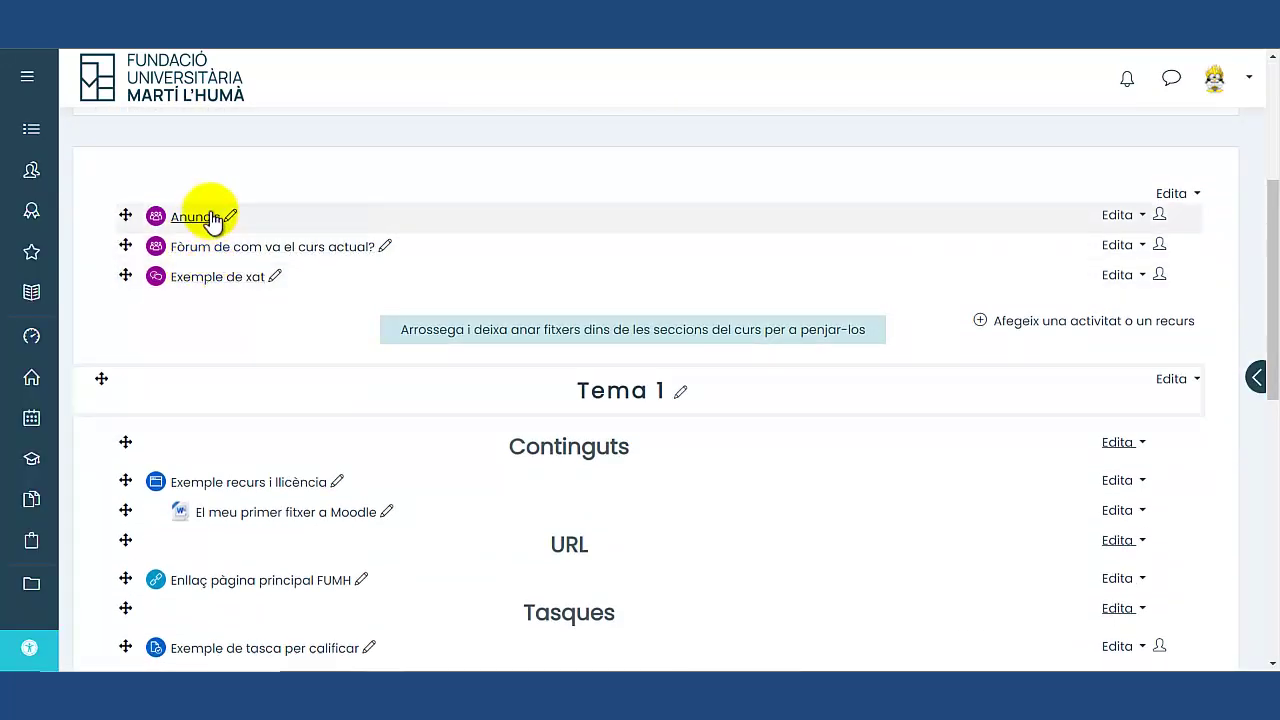
Pick Xat from the Activitats list of the activity chooser.
left_click(1066, 328)
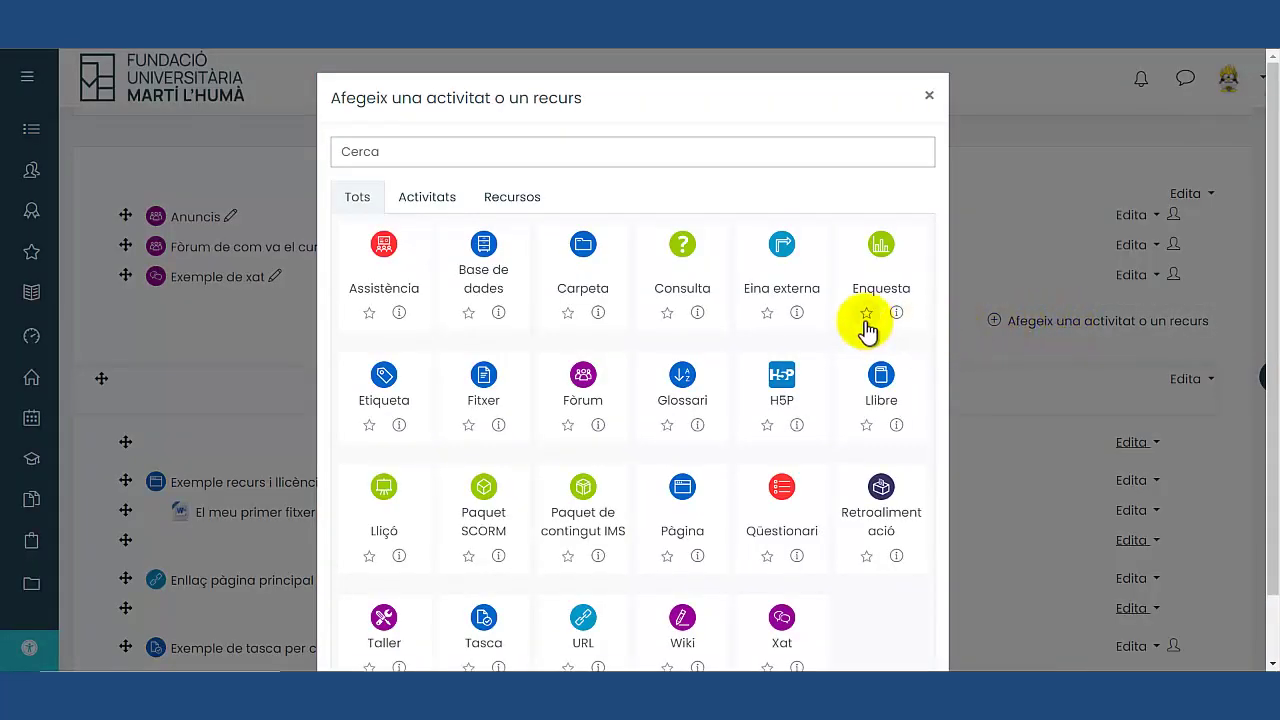
left_click(439, 205)
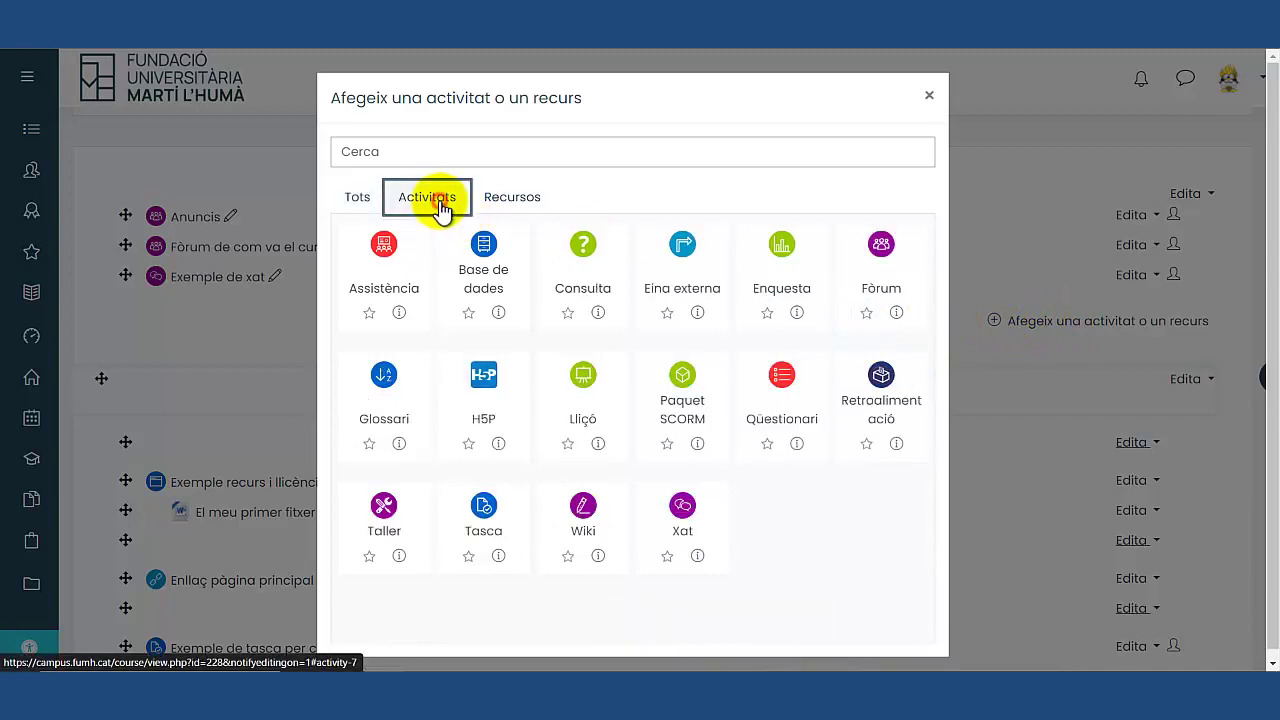
left_click(686, 514)
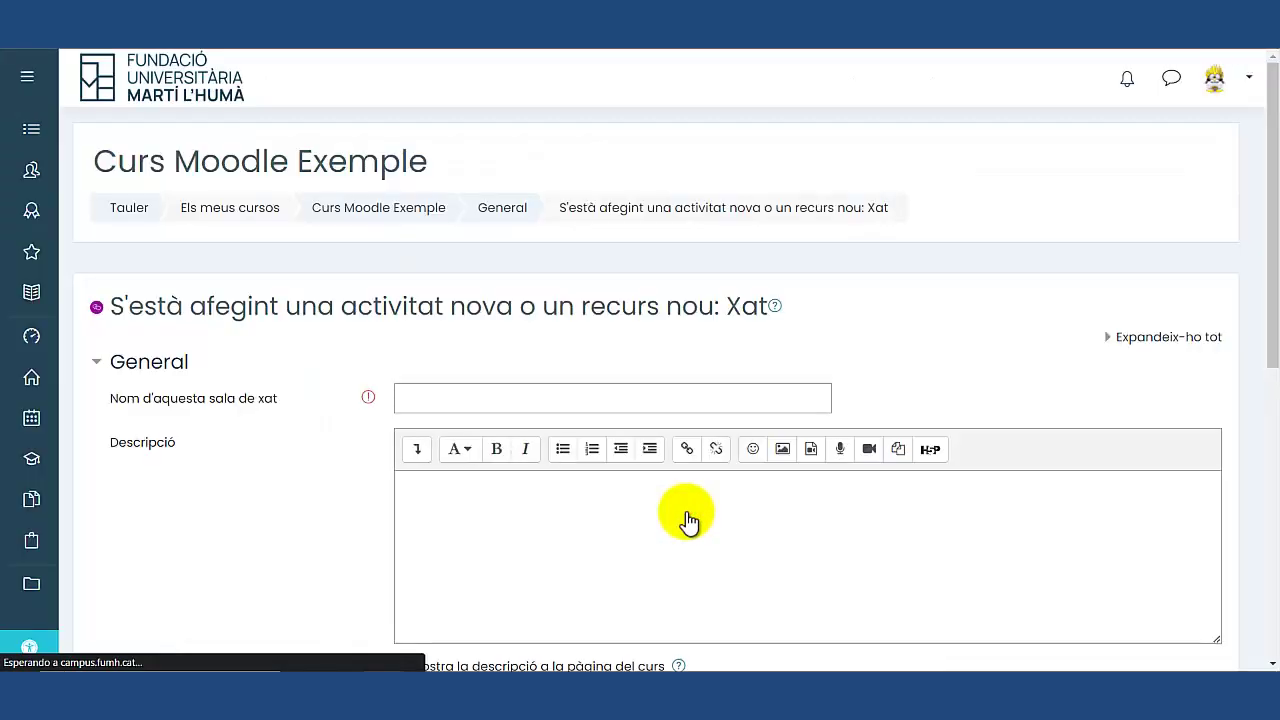
Name the chat Xat2 and describe it with Instruccions, Data and El temps de connexió lines.
left_click(528, 399)
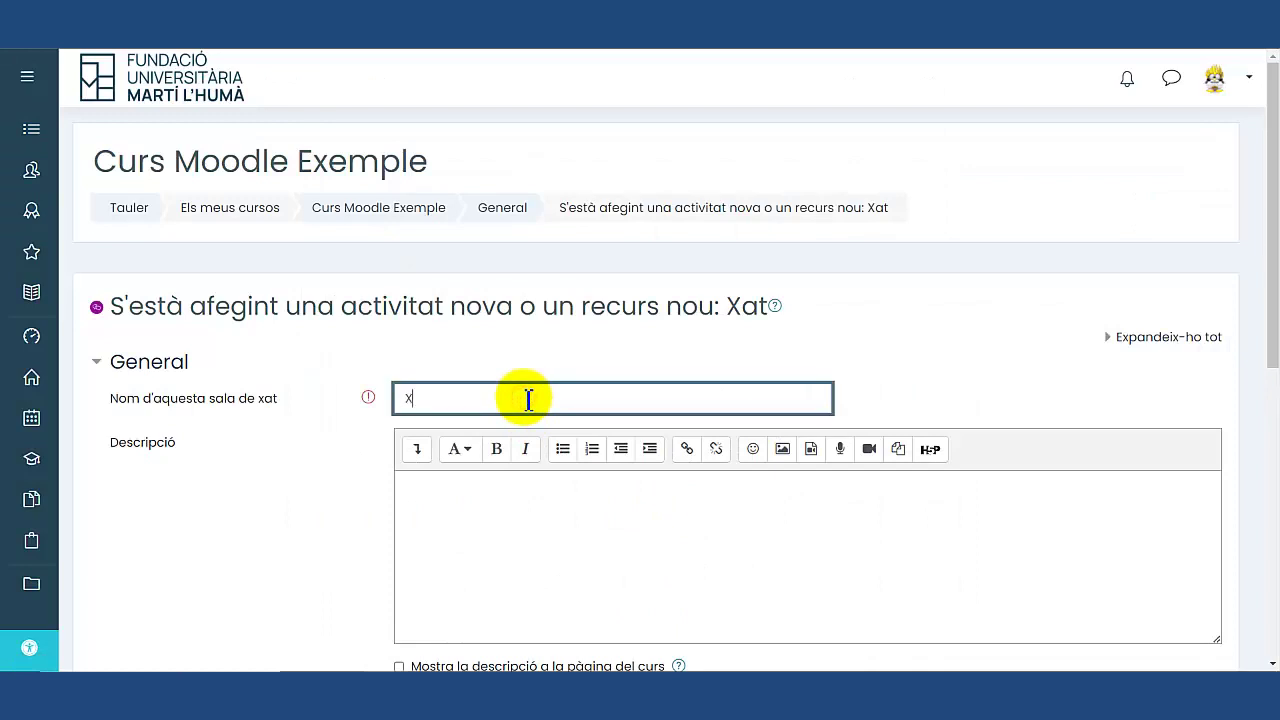
type("Xat2")
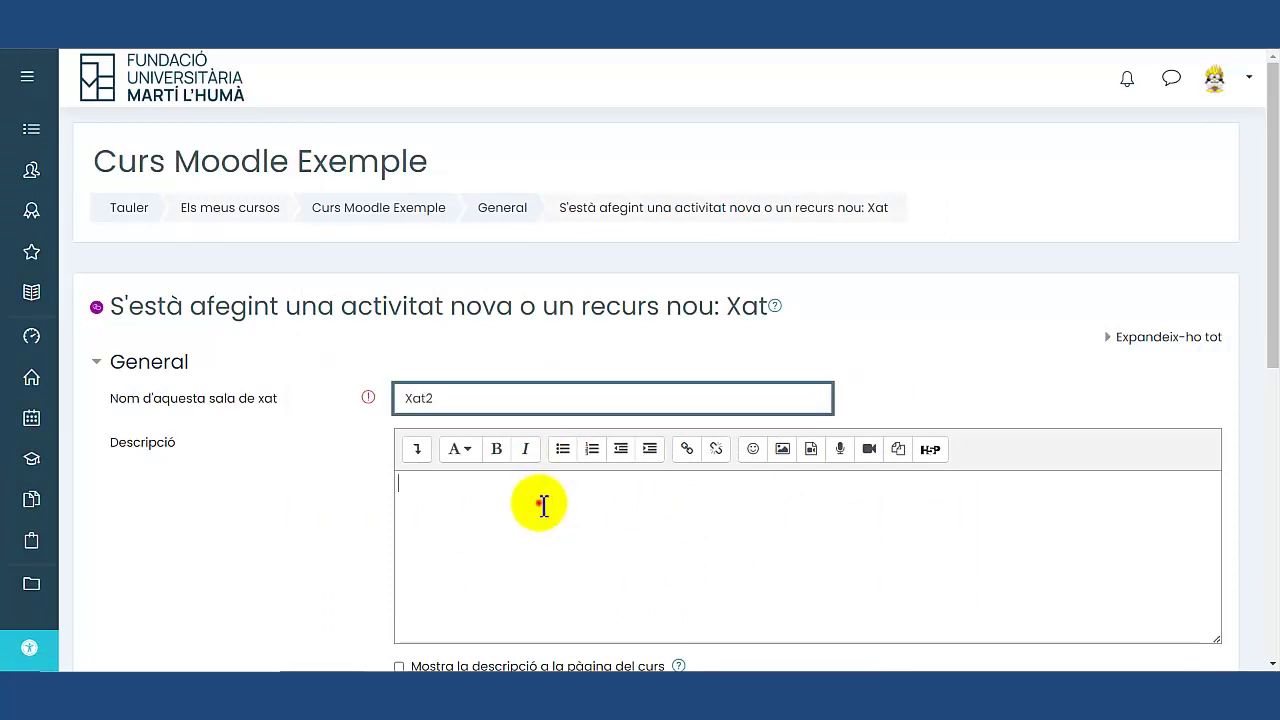
left_click(542, 505)
type("Instruccions ")
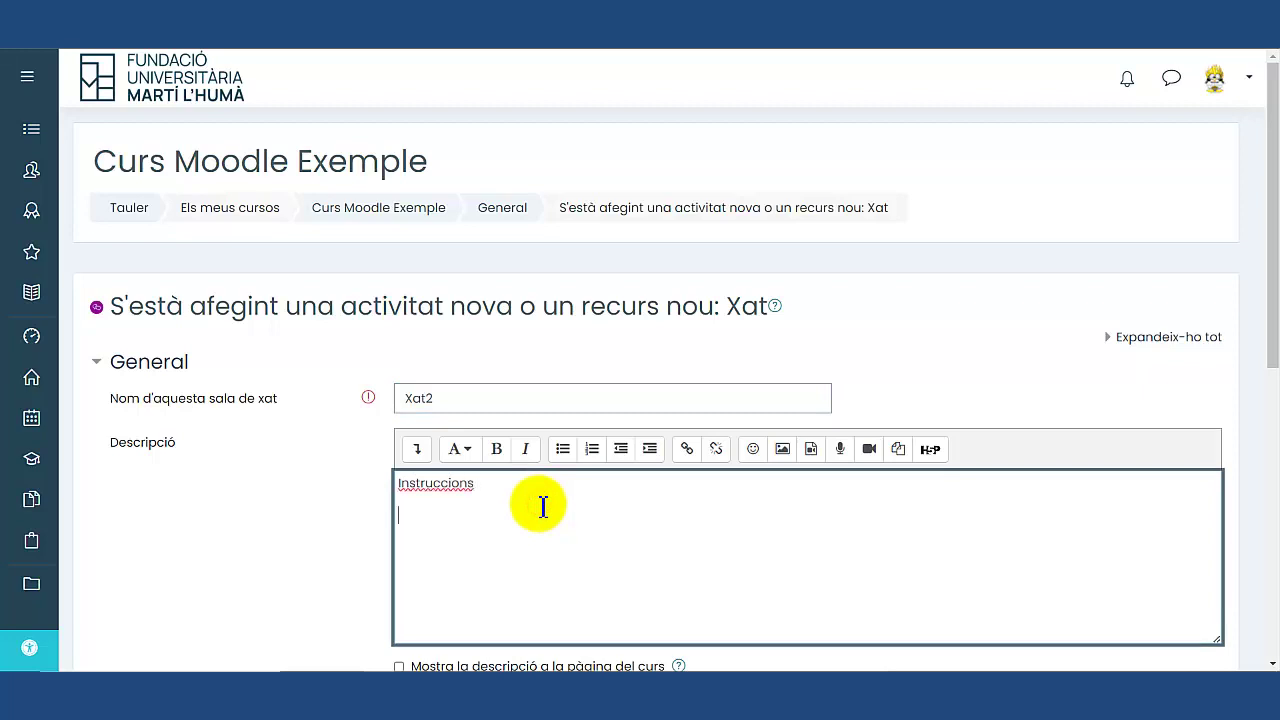
type("Data")
type("El temps de connexi")
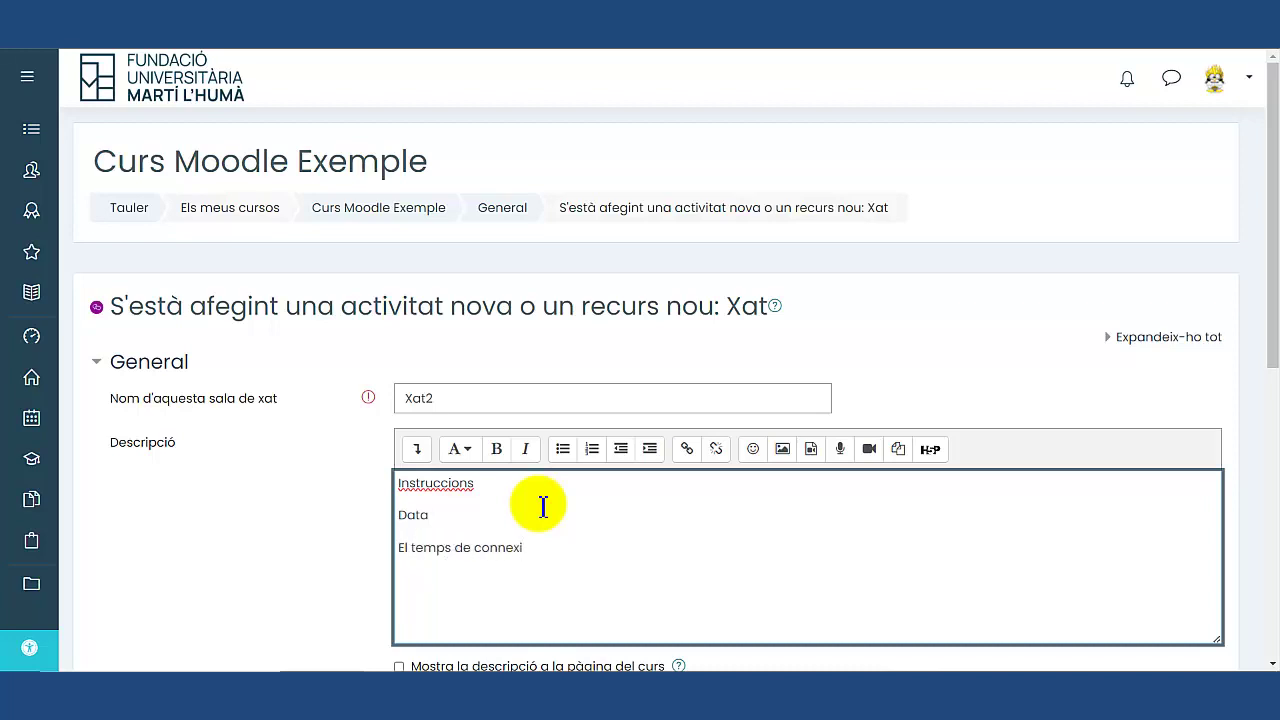
type("ó")
key("Return")
scroll(560, 500, "down", 2)
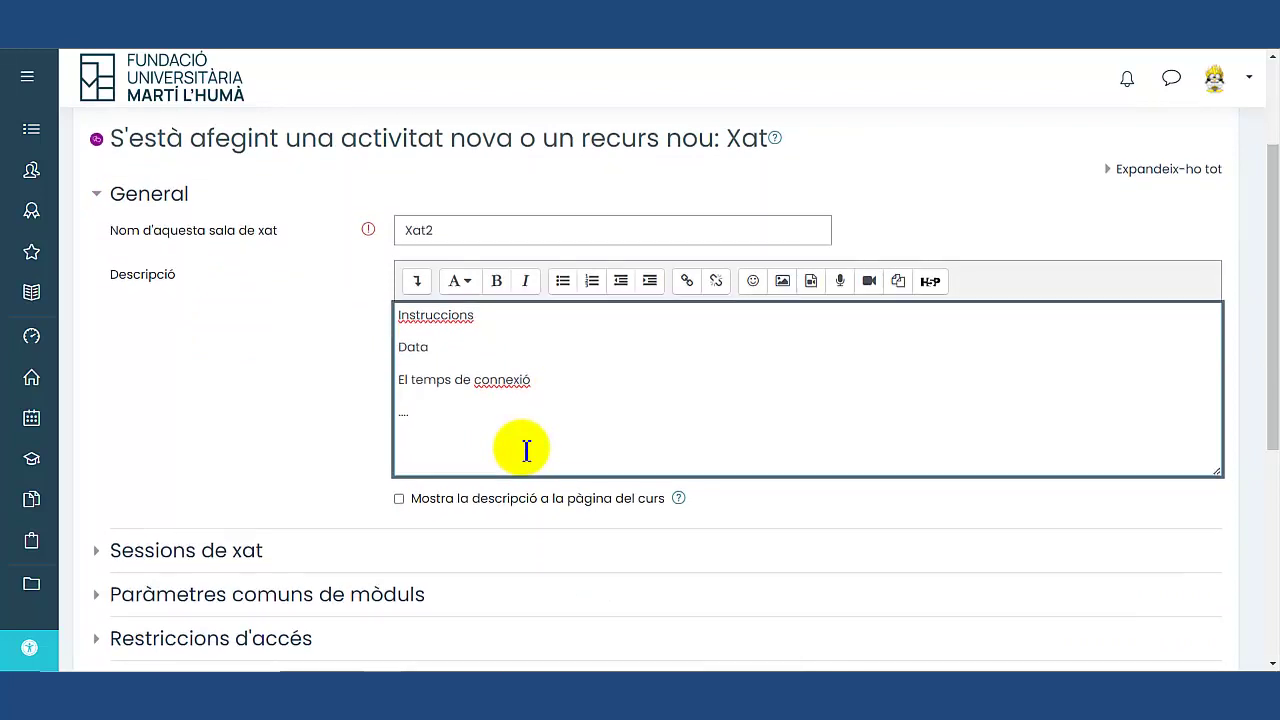
scroll(524, 445, "down", 1)
Expand Sessions de xat, leaving schedules unpublished and past messages never deleted.
left_click(157, 468)
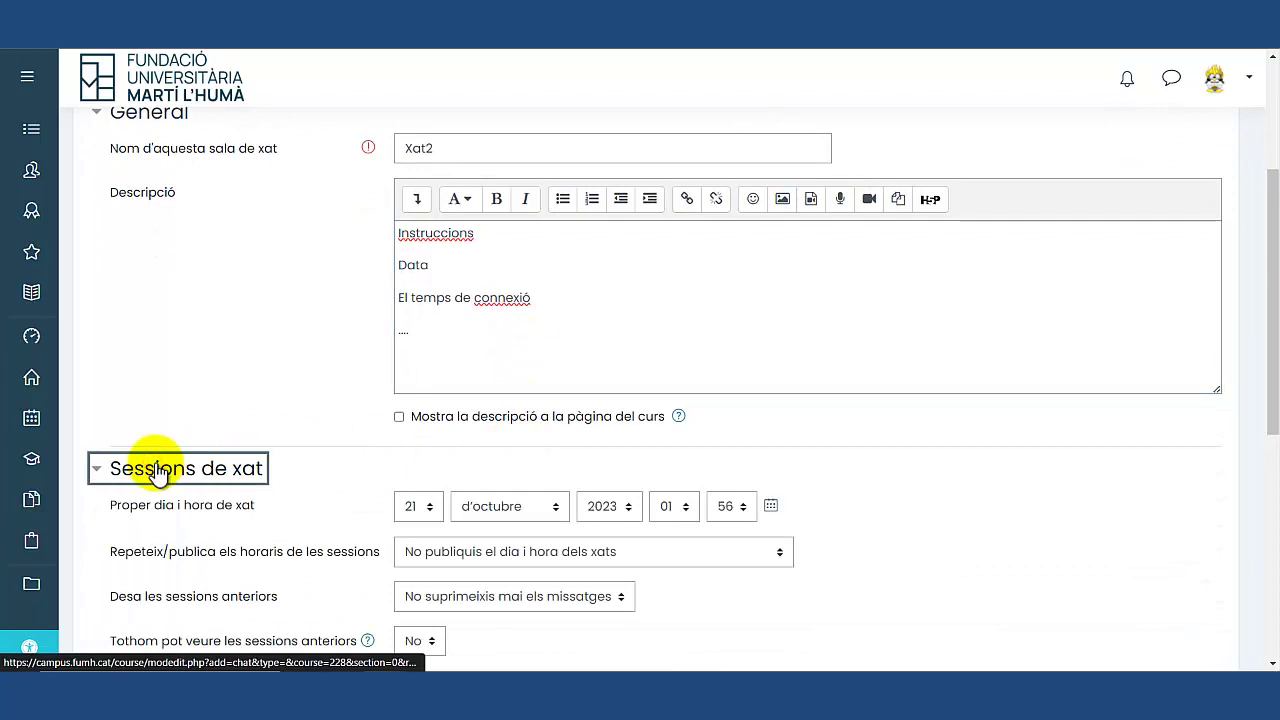
scroll(157, 468, "down", 1)
scroll(157, 414, "down", 1)
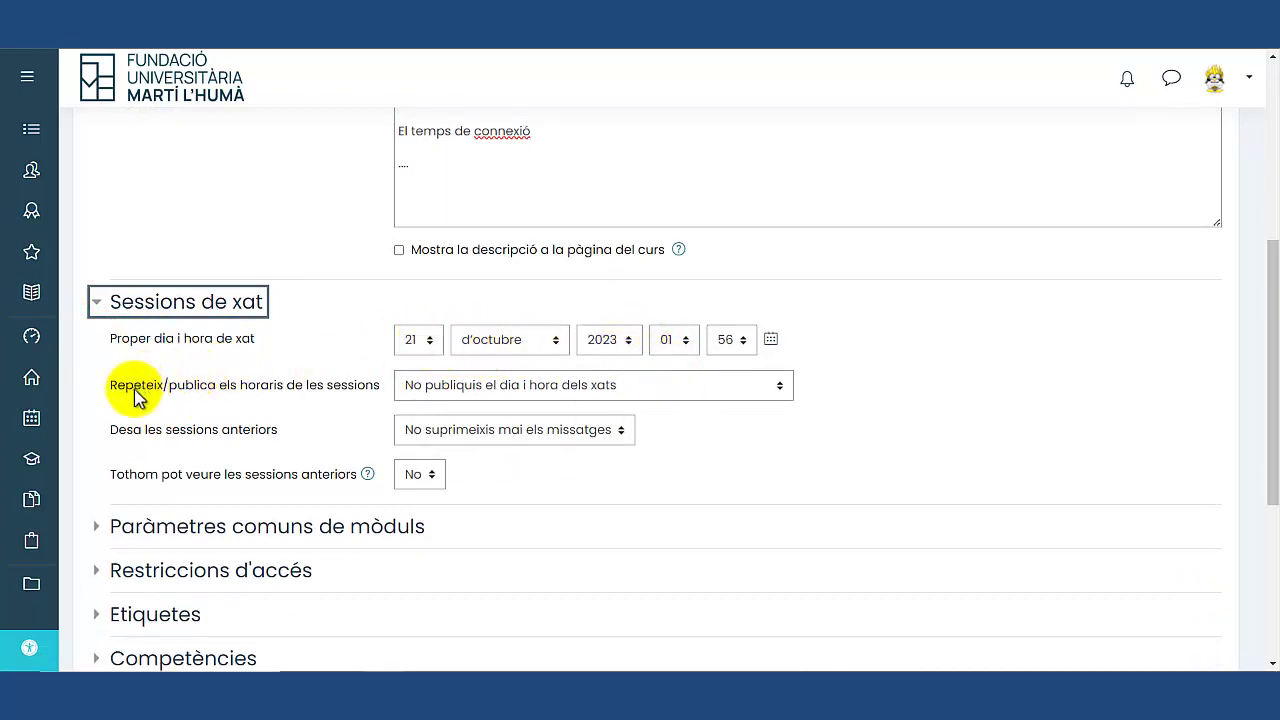
left_click(580, 385)
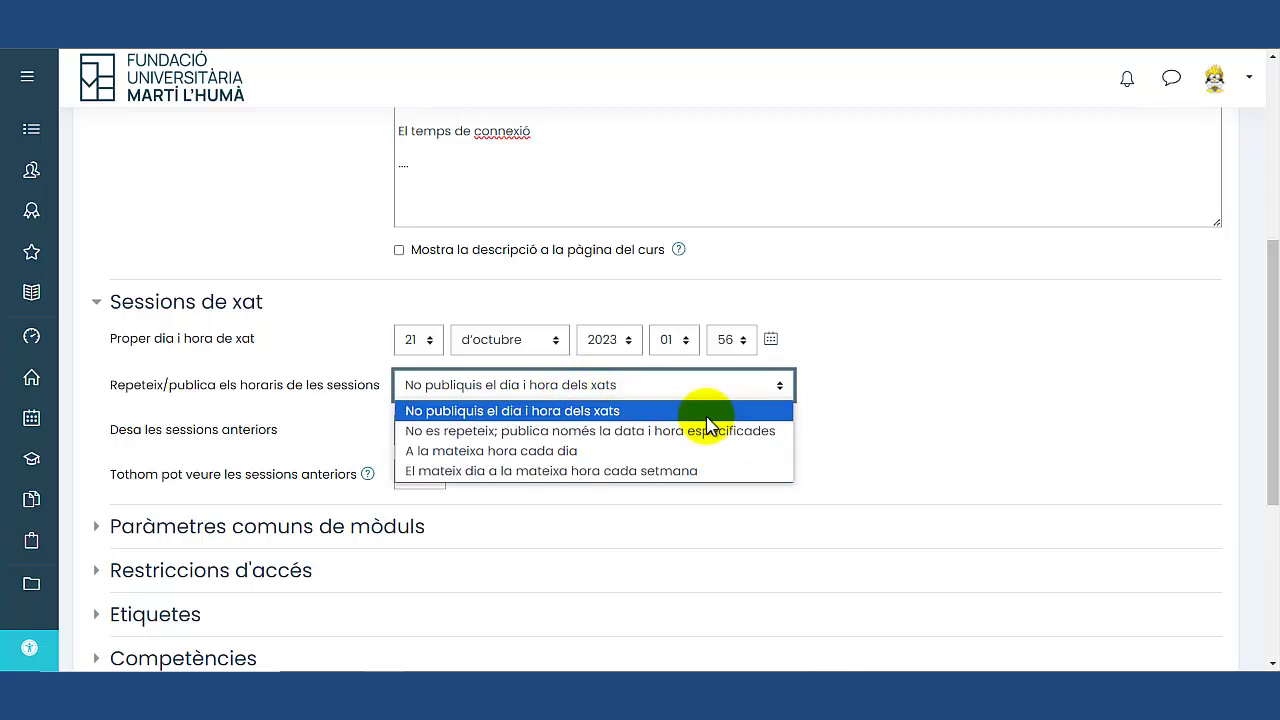
left_click(888, 425)
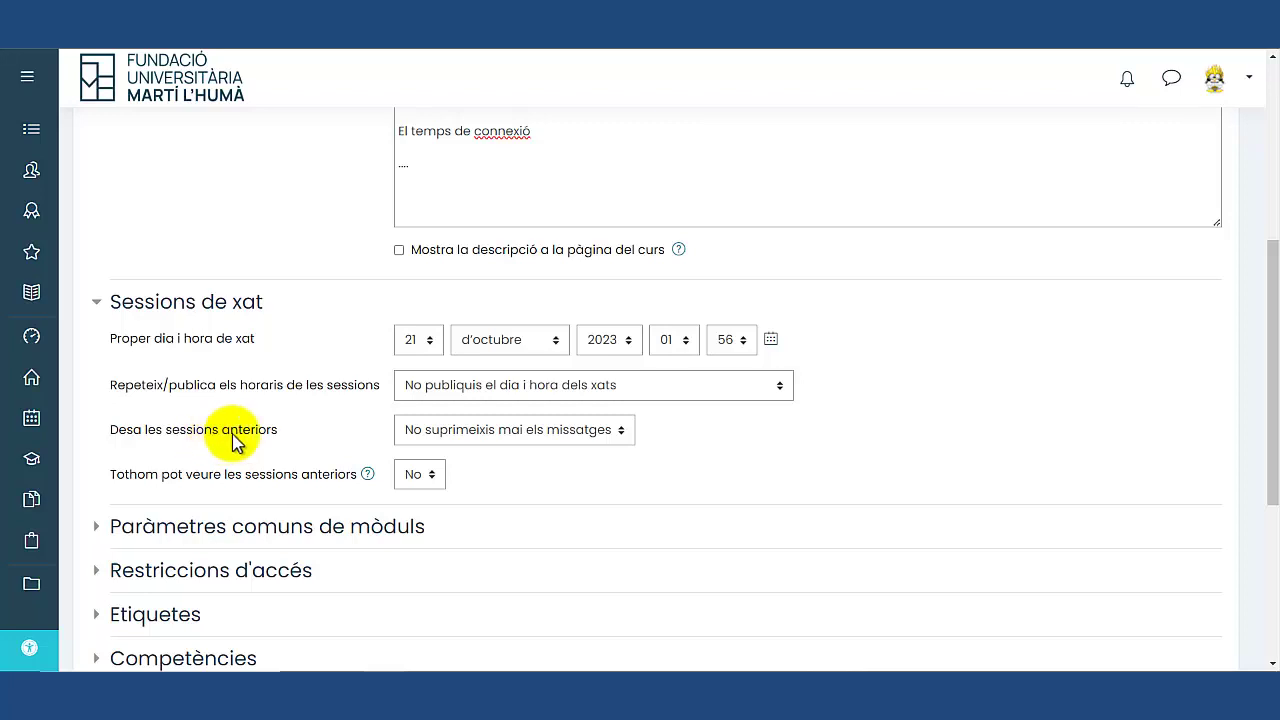
left_click(517, 430)
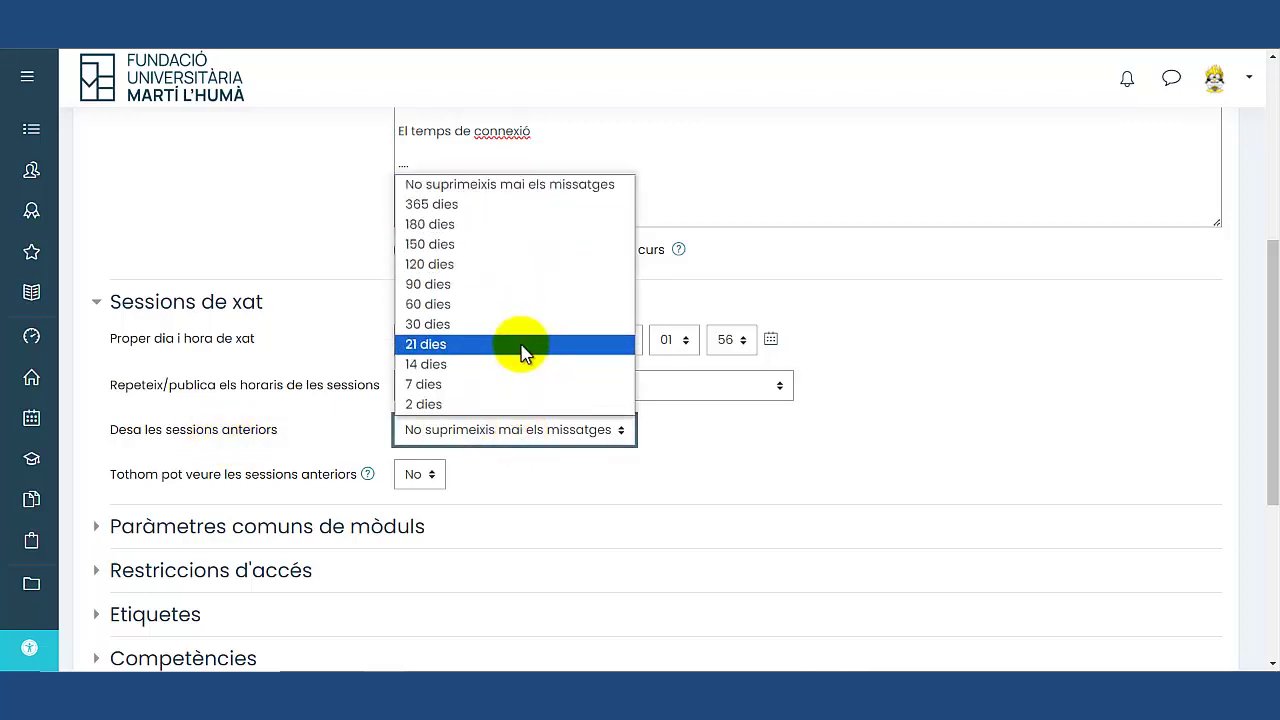
left_click(526, 186)
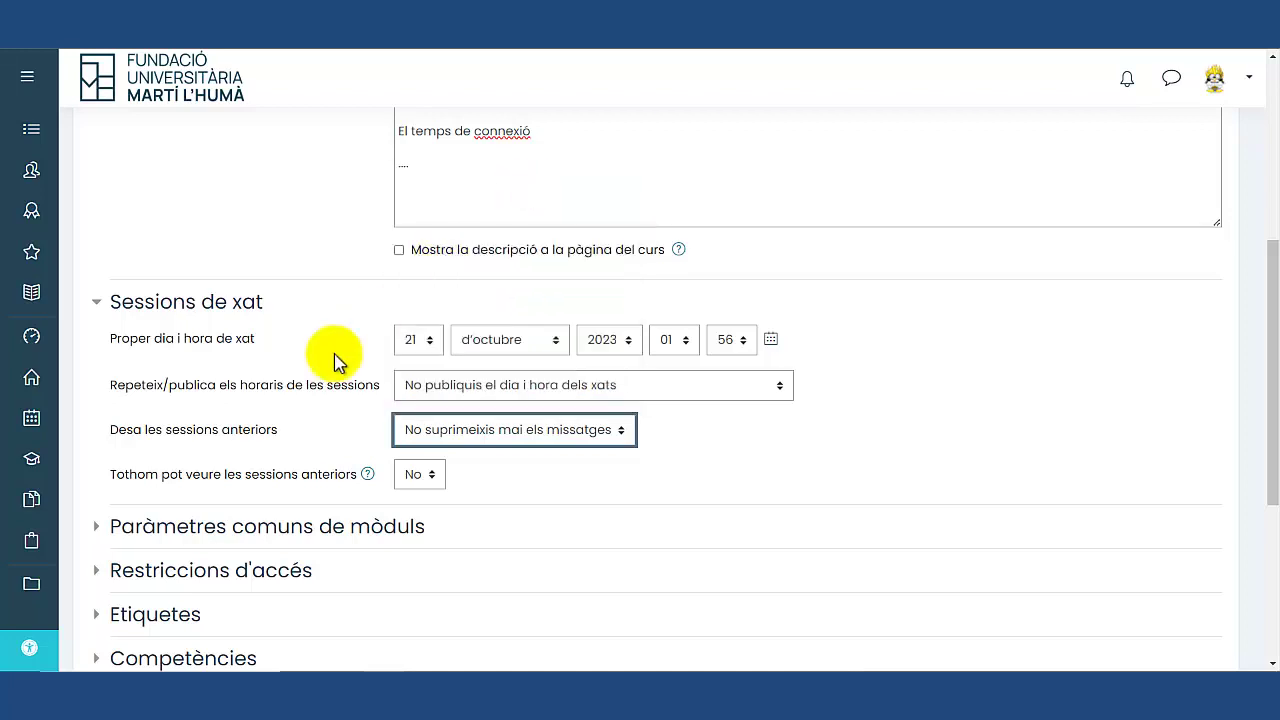
Check the help on who can view past sessions, leaving it hidden from everyone.
scroll(410, 405, "down", 1)
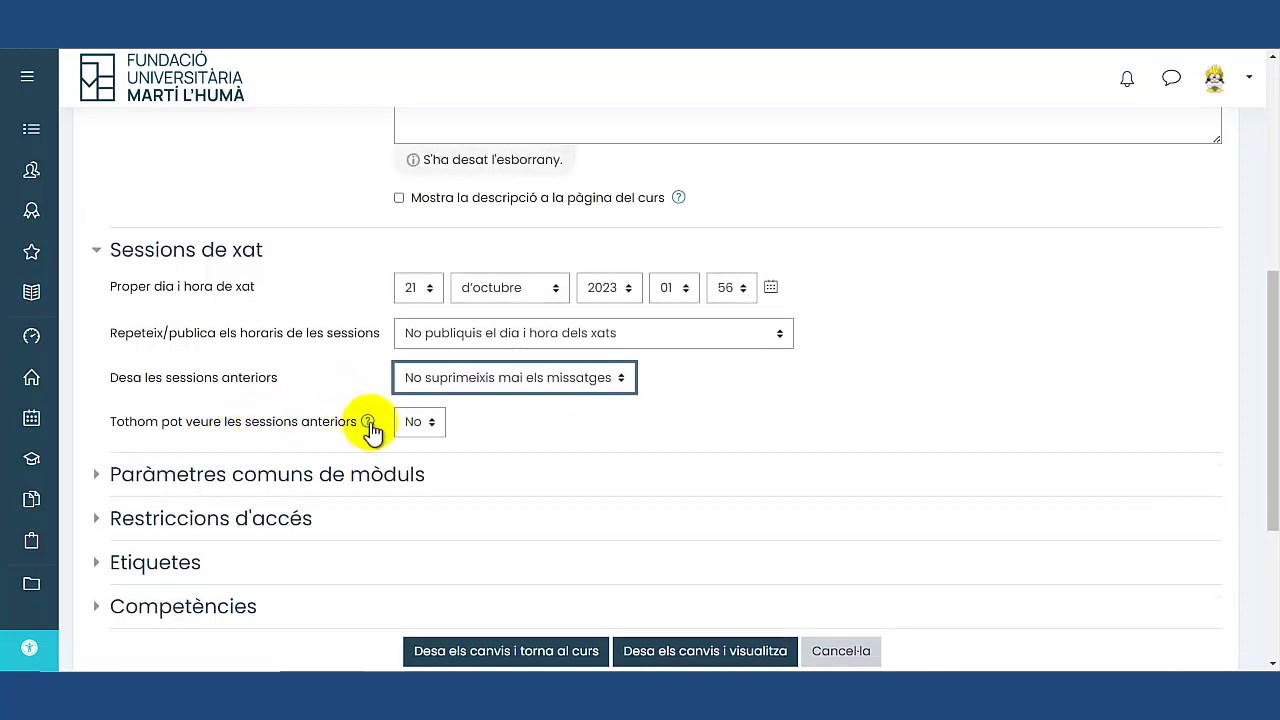
left_click(368, 422)
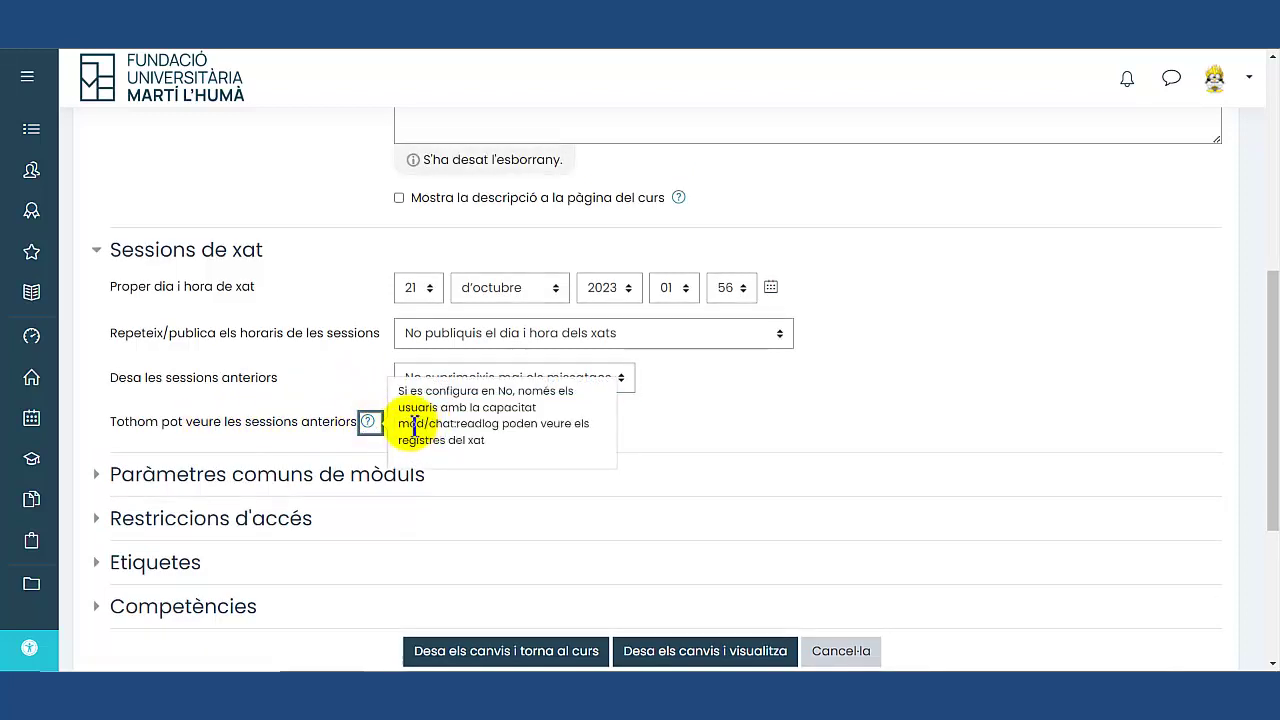
triple_click(463, 425)
left_click(503, 422)
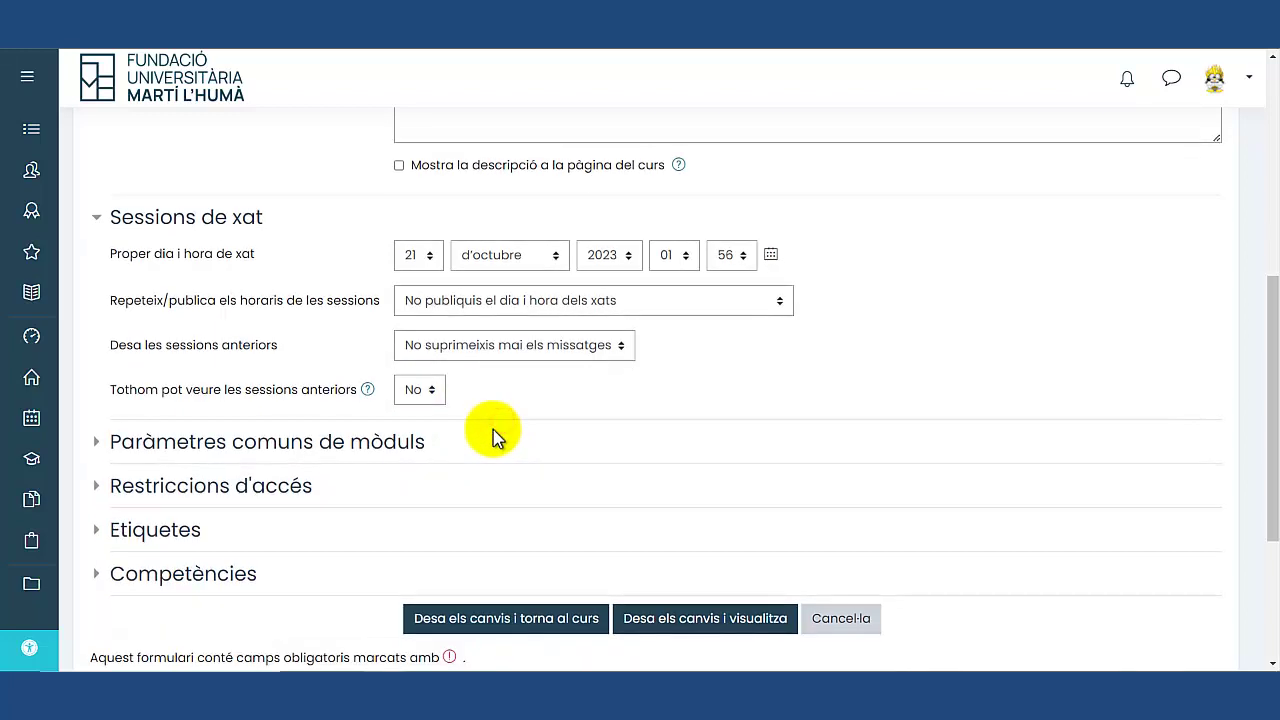
scroll(400, 410, "down", 2)
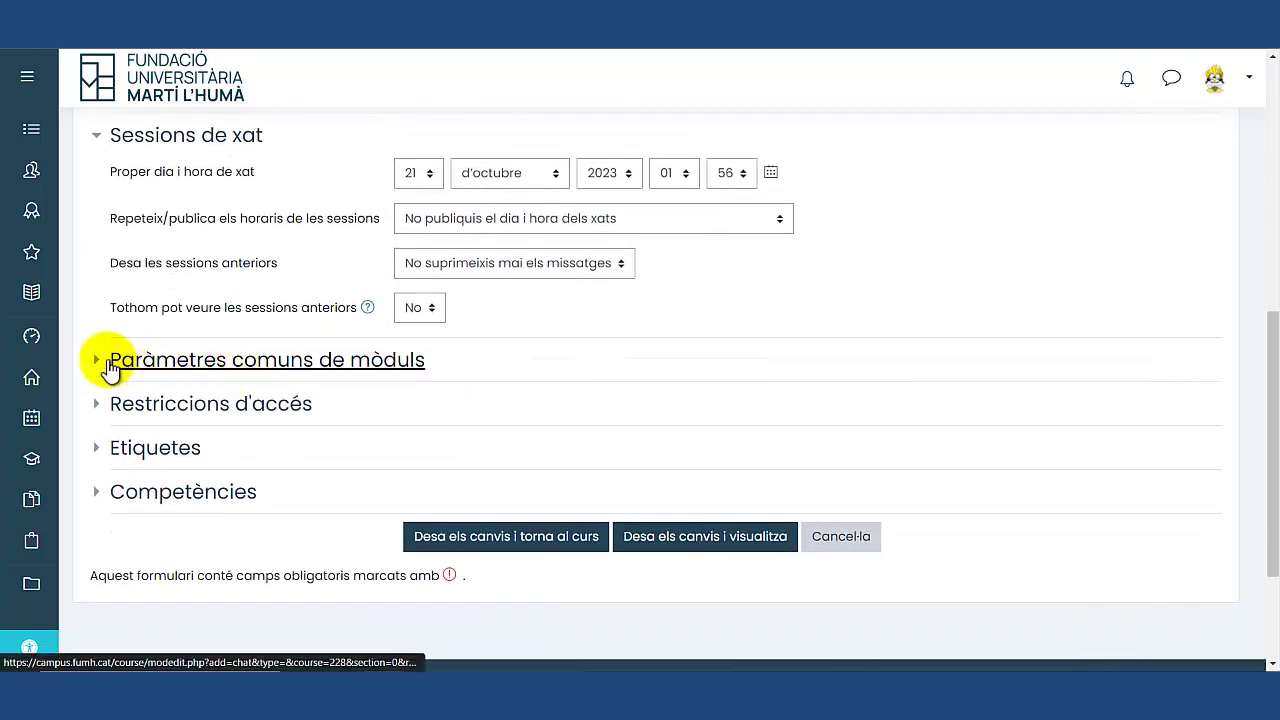
Expand Paràmetres comuns de mòduls, Restriccions d'accés, Etiquetes and Competències, keeping their defaults.
left_click(110, 362)
scroll(287, 367, "down", 3)
left_click(93, 414)
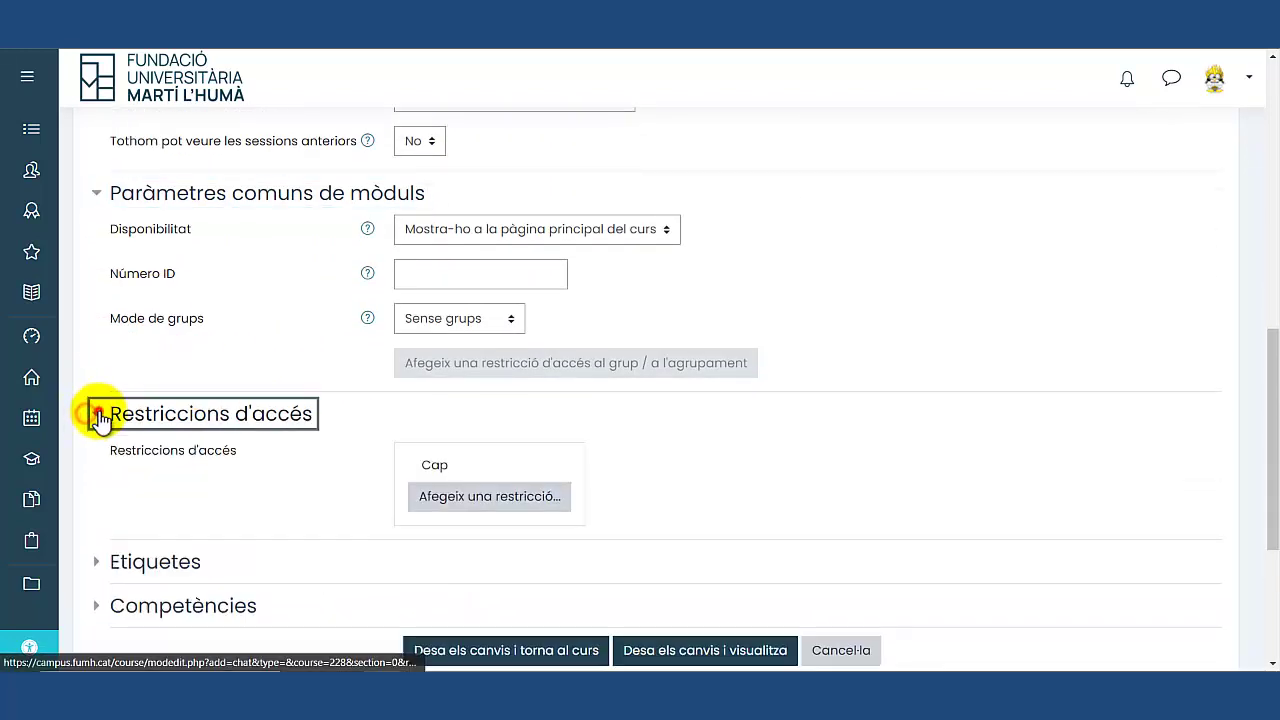
scroll(100, 416, "down", 3)
left_click(100, 400)
scroll(100, 400, "down", 3)
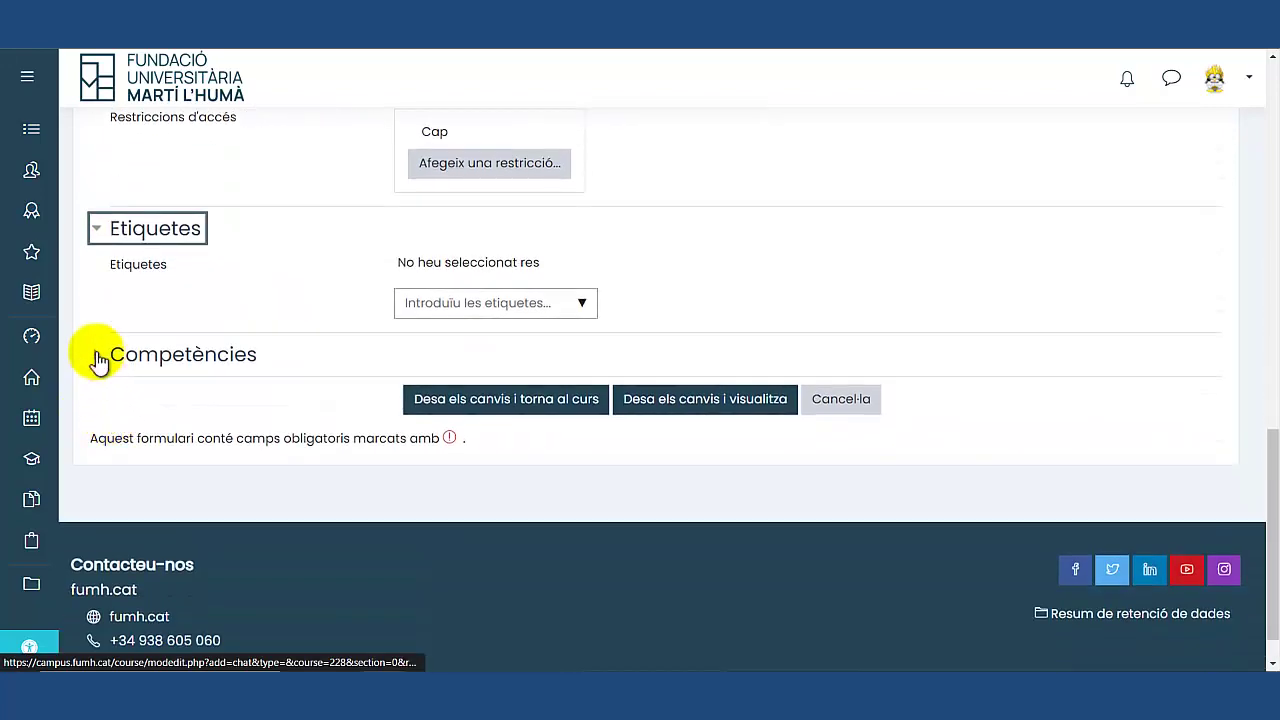
left_click(100, 357)
scroll(300, 420, "up", 4)
scroll(348, 439, "up", 5)
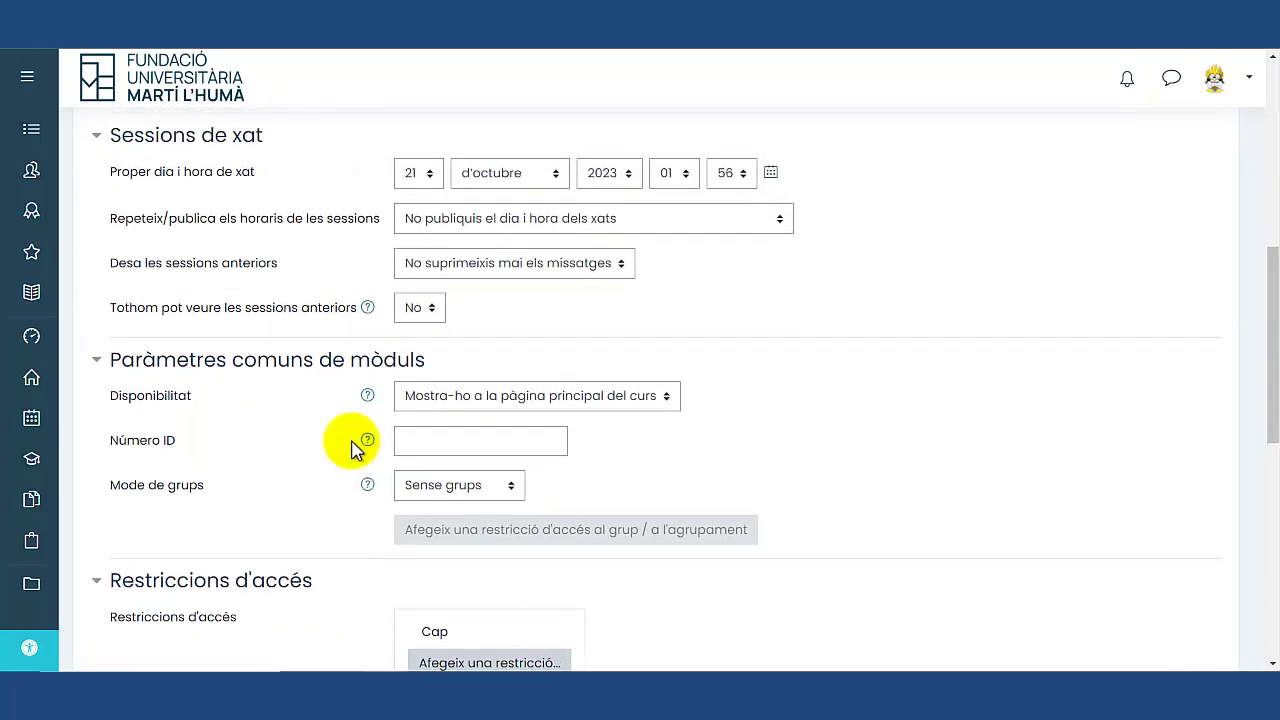
scroll(350, 450, "up", 6)
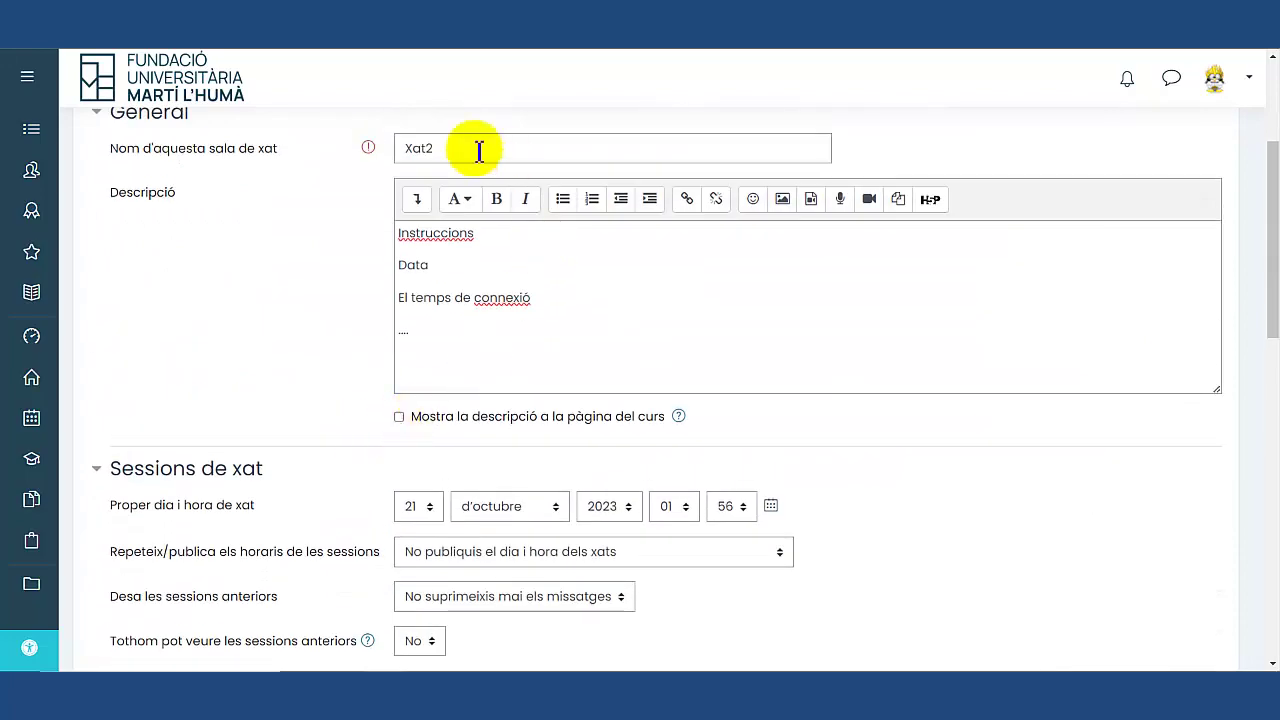
scroll(472, 295, "up", 2)
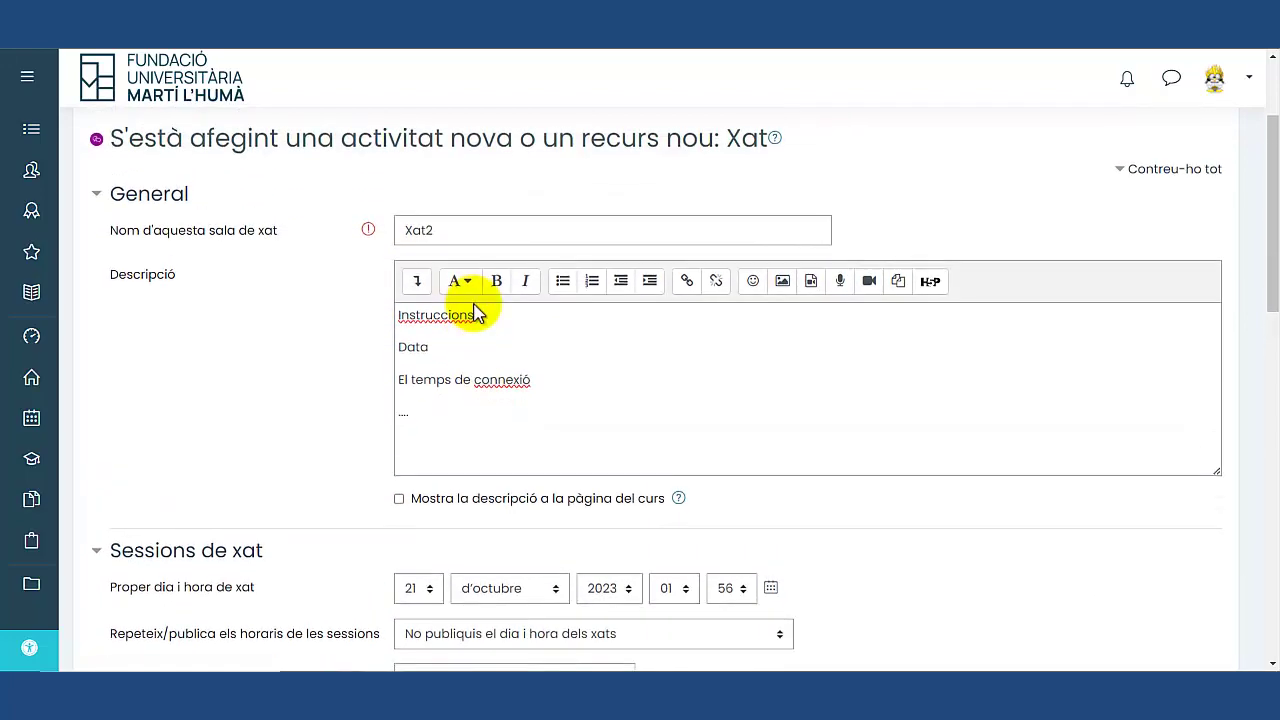
scroll(477, 309, "down", 13)
scroll(560, 440, "down", 5)
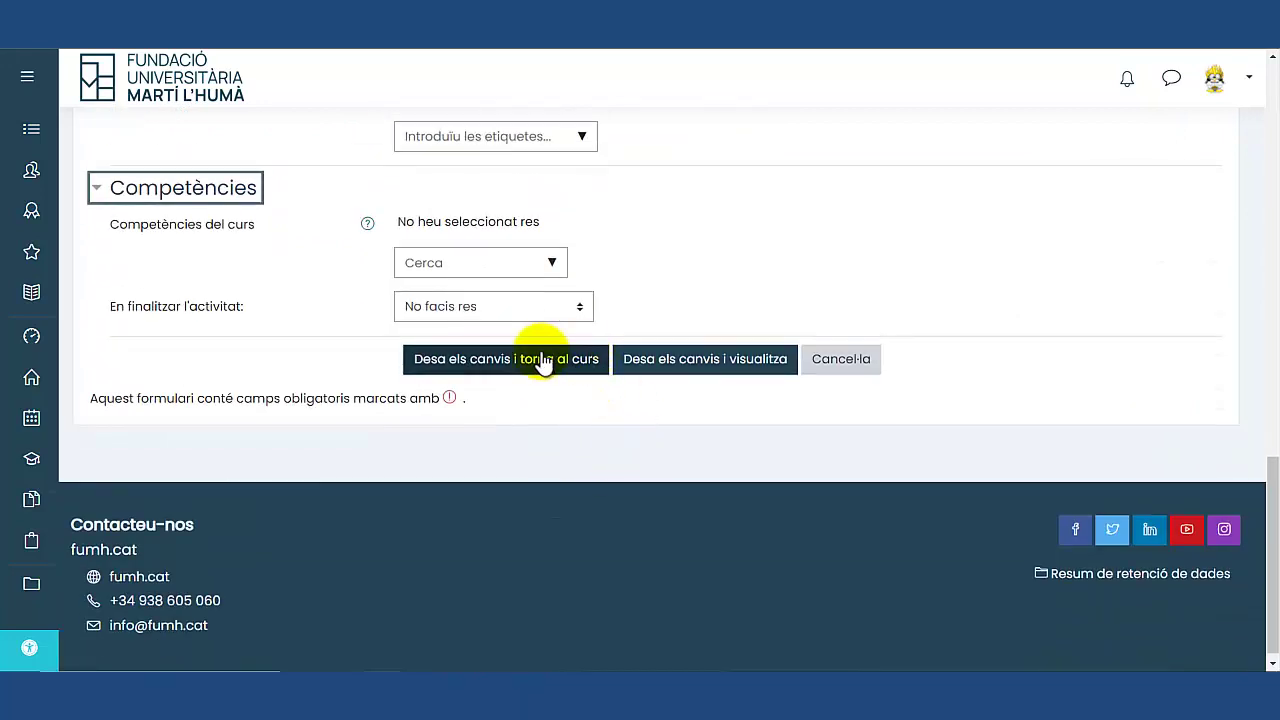
Save Xat2, return to the course, and open Xat2 to review its description.
left_click(540, 358)
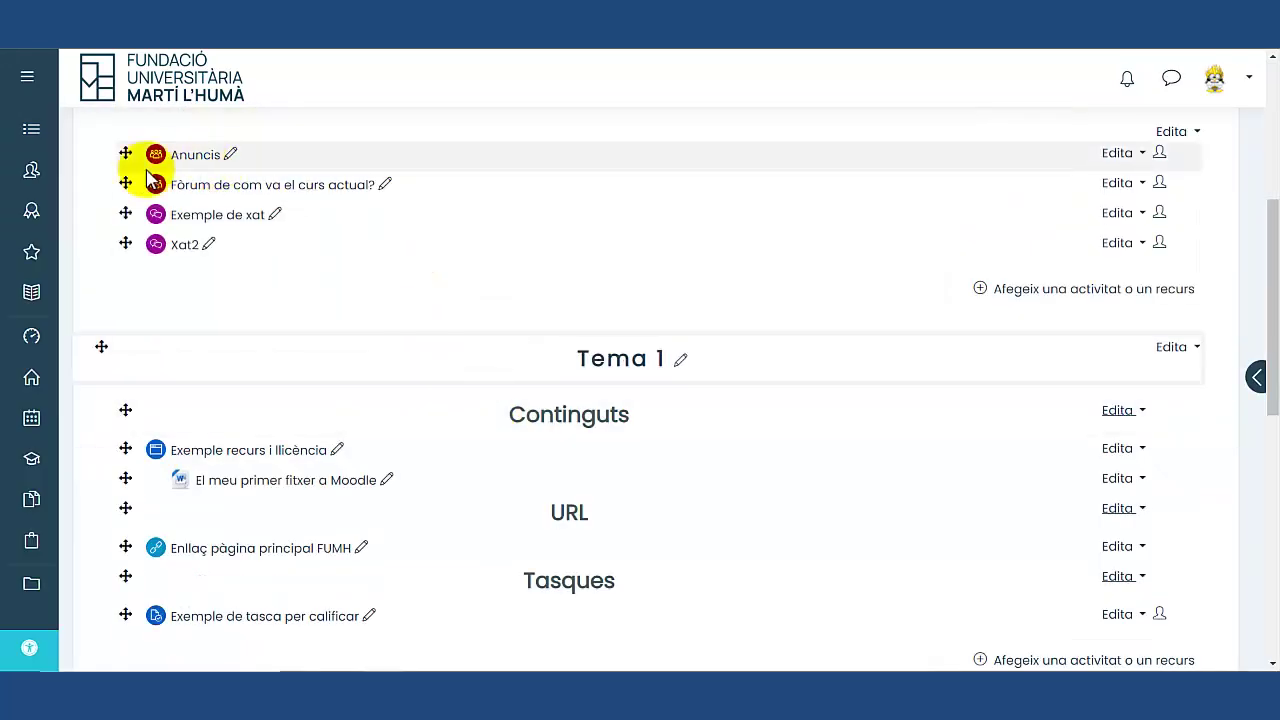
left_click(178, 249)
scroll(206, 286, "down", 1)
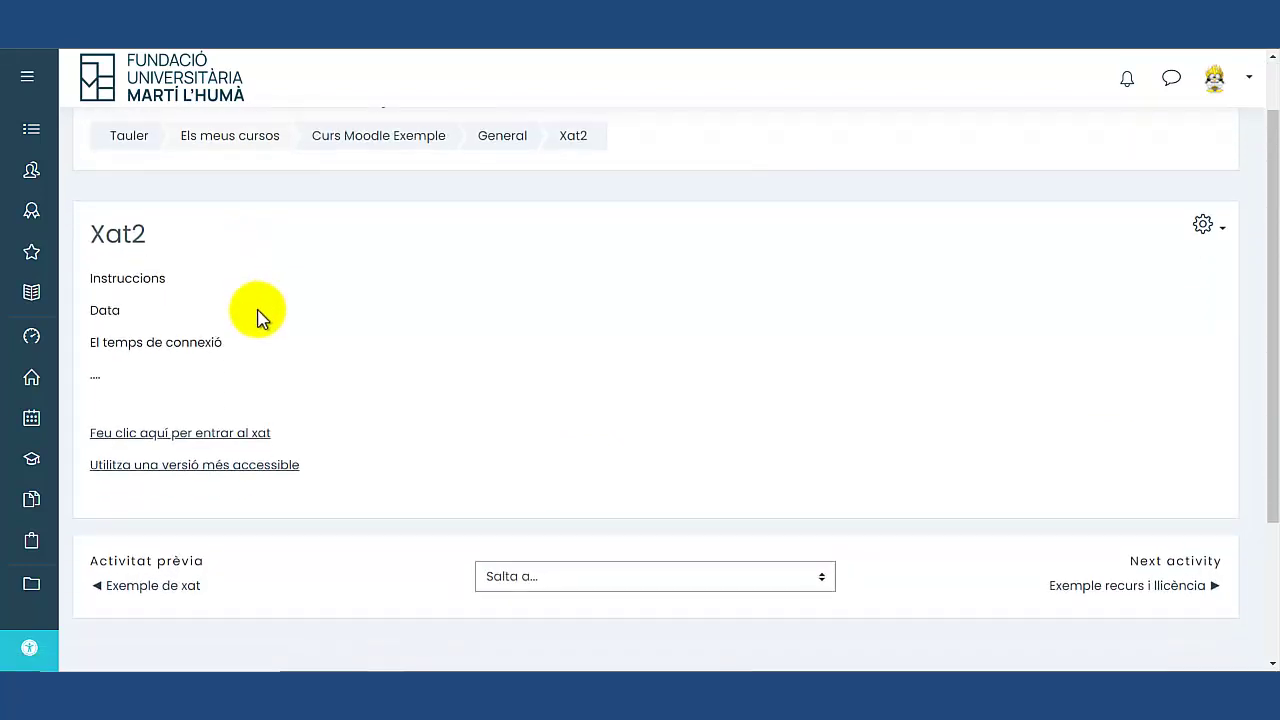
left_click_drag(92, 262, 310, 358)
scroll(307, 358, "down", 1)
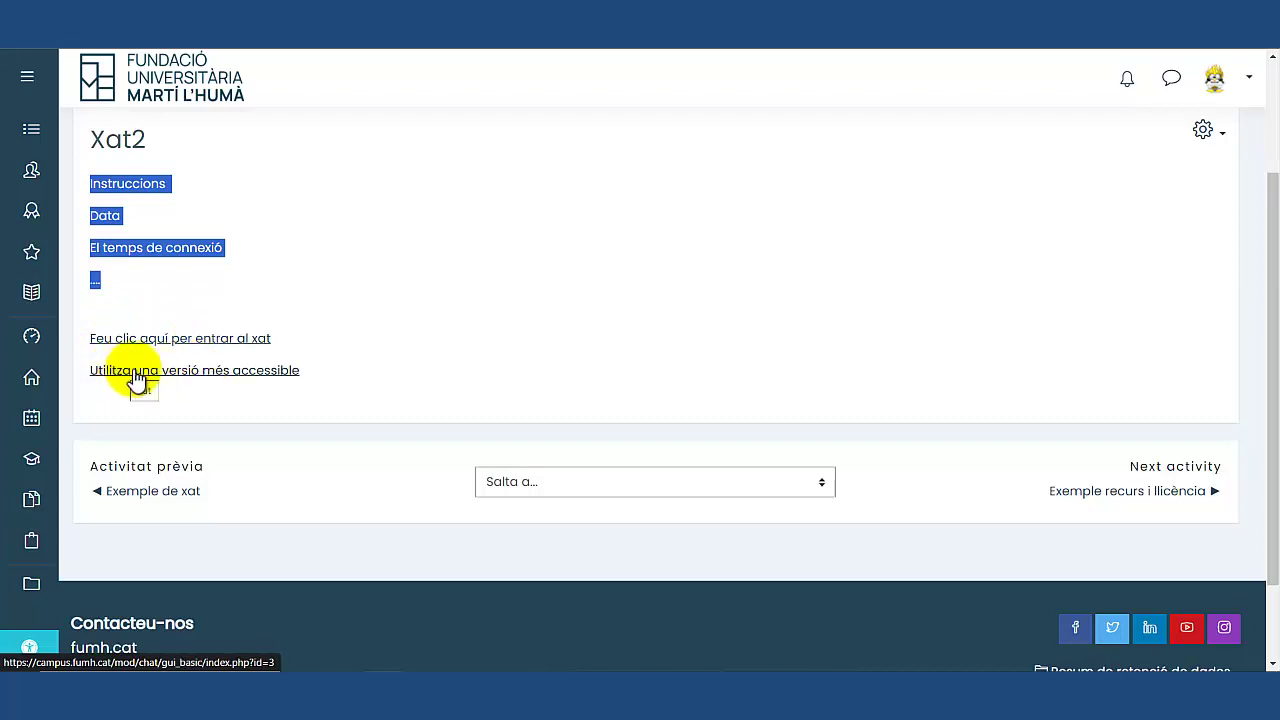
left_click(240, 372)
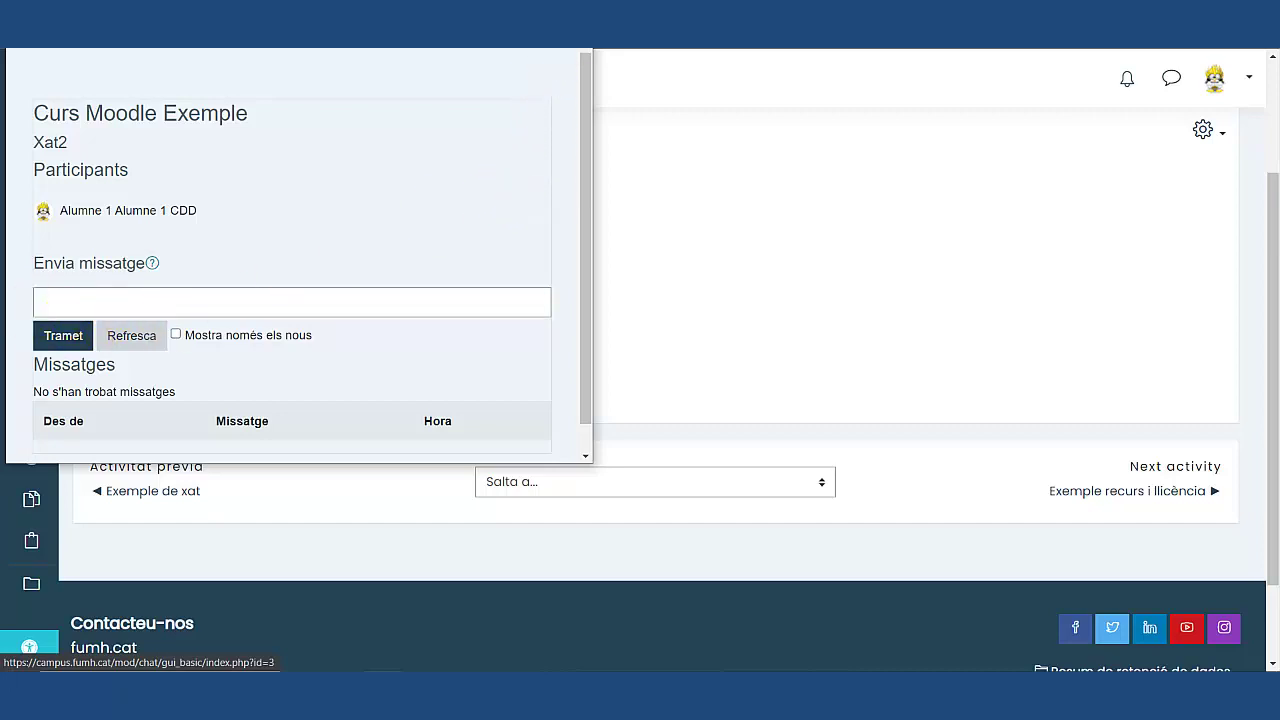
key("alt+Tab")
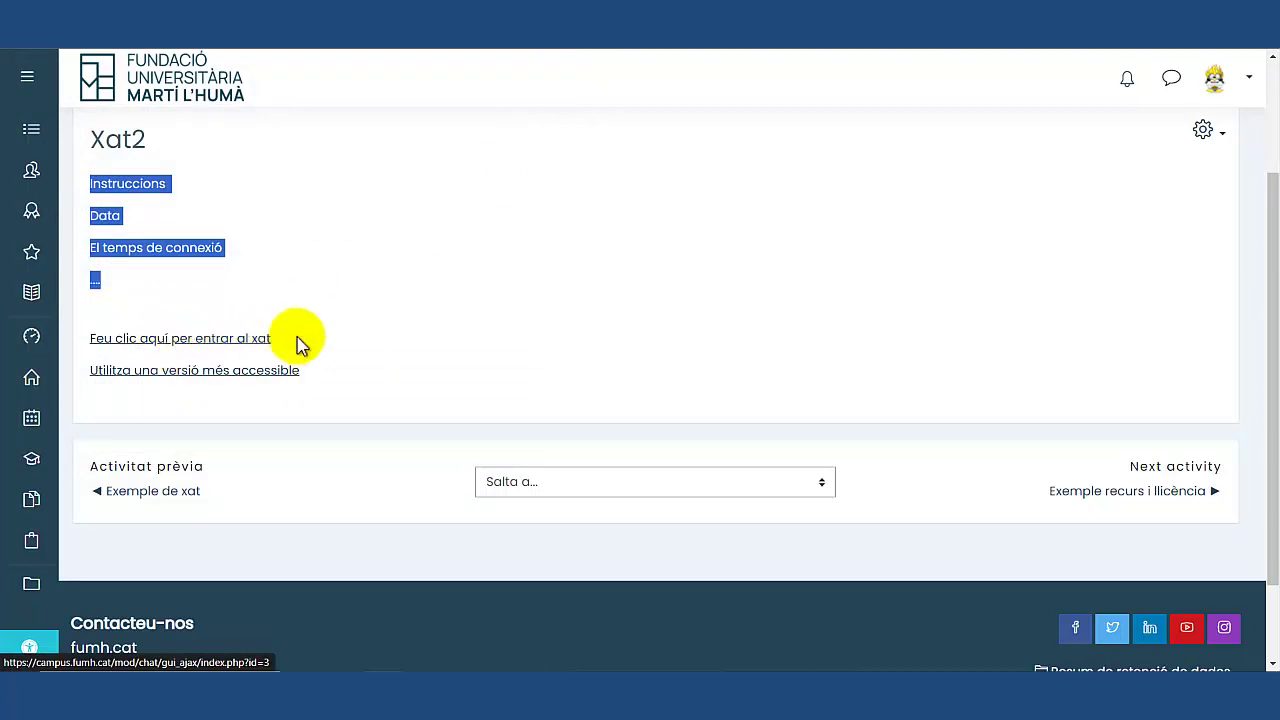
scroll(414, 345, "up", 3)
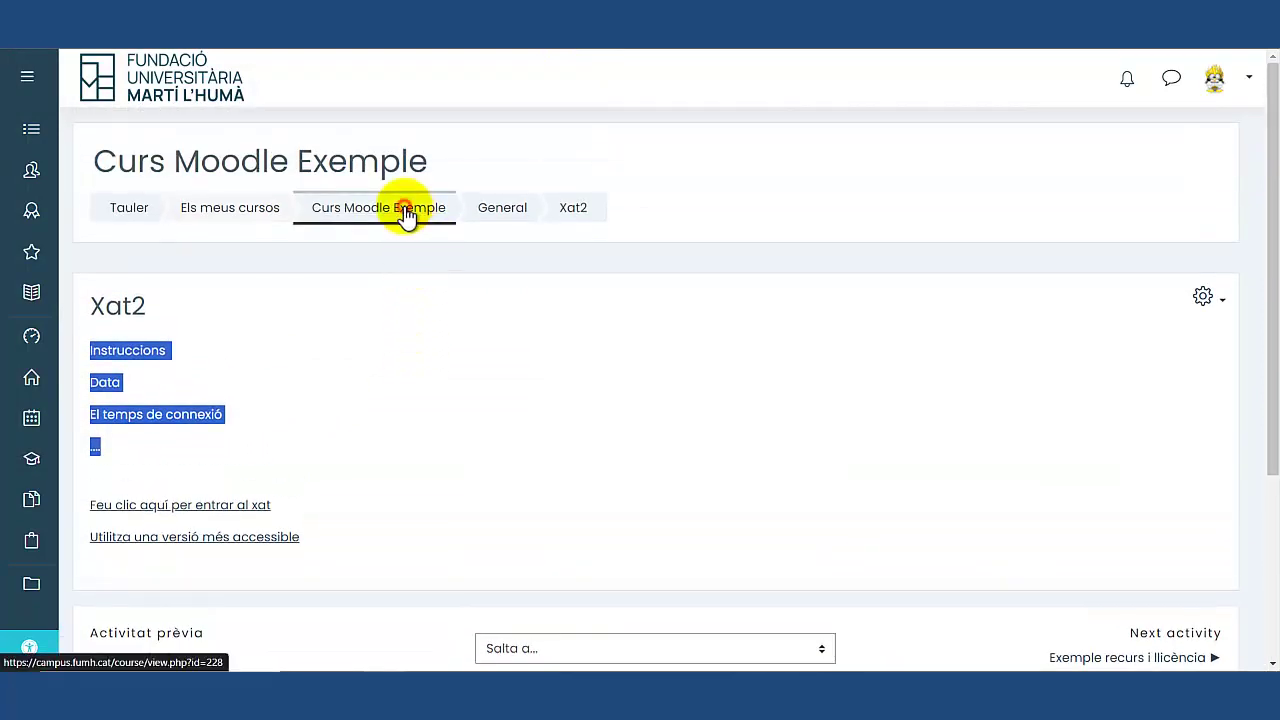
Back on Curs Moodle Exemple, check the calendar panel and collapse the side blocks drawer.
left_click(405, 208)
scroll(584, 390, "down", 1)
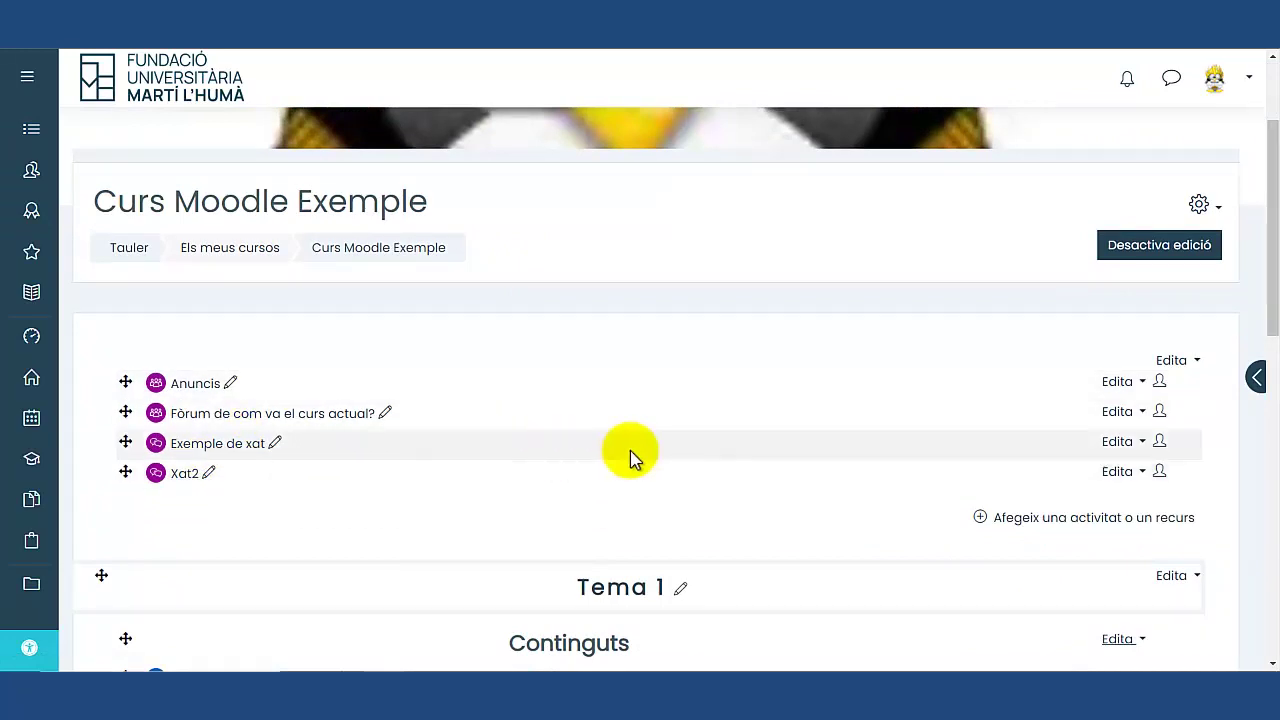
left_click(1259, 380)
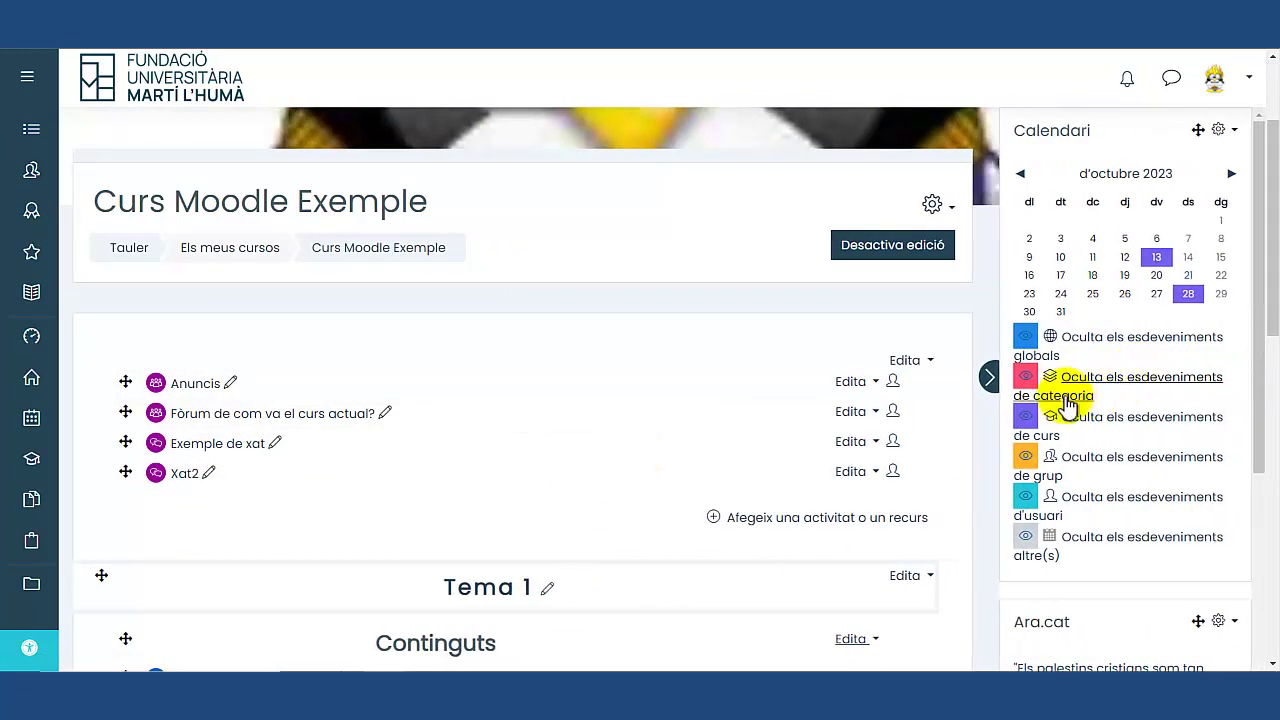
mouse_move(1192, 300)
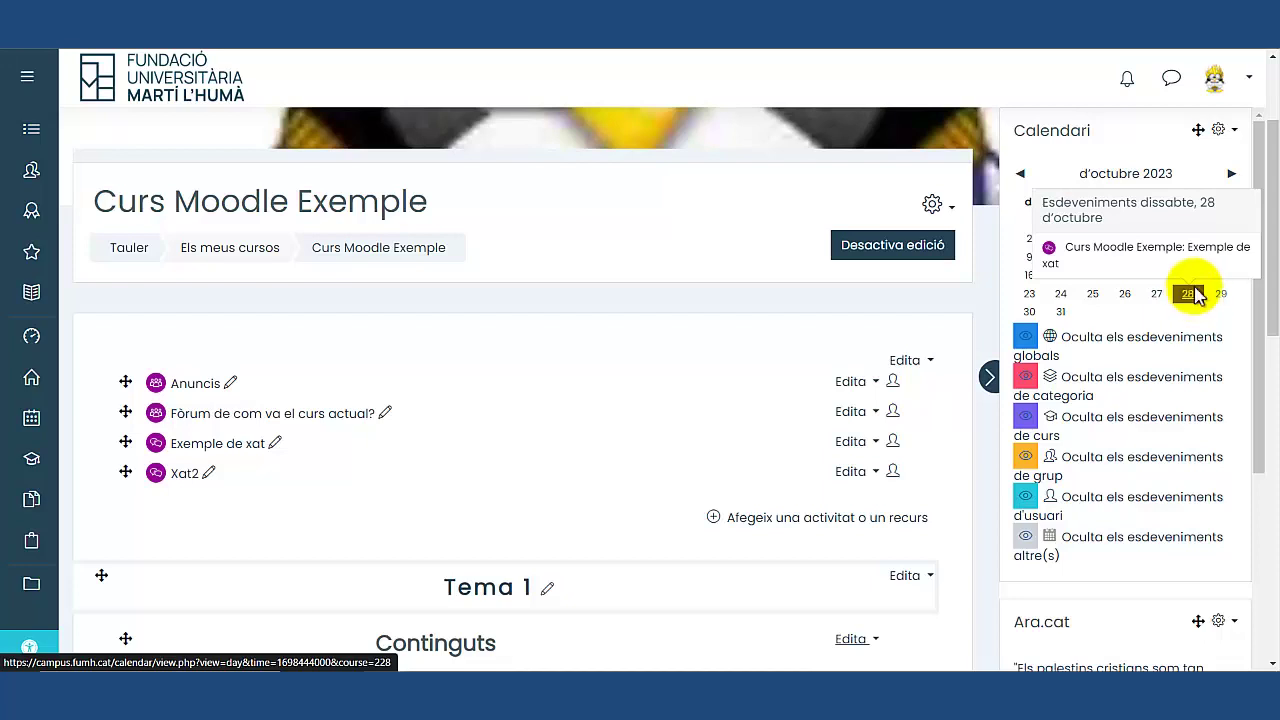
left_click(988, 376)
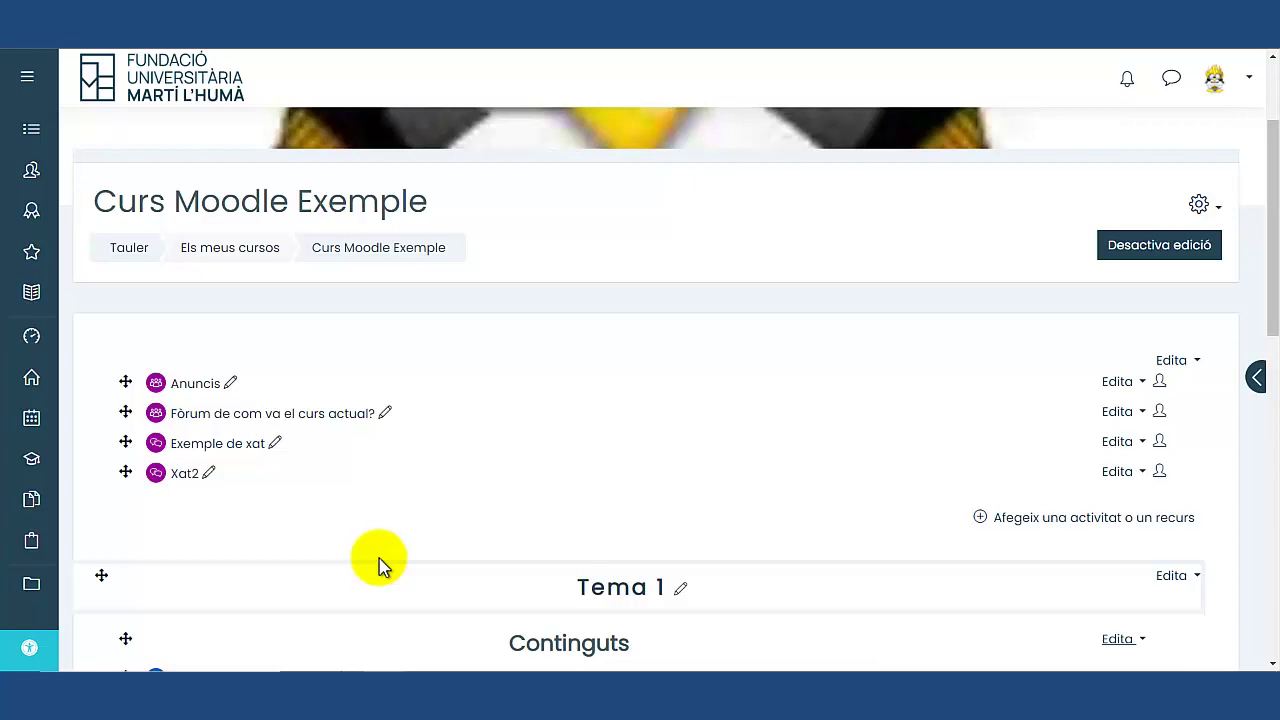
Turn off course editing in Moodle and switch to the Exemple FUMH Classroom window.
left_click(1162, 258)
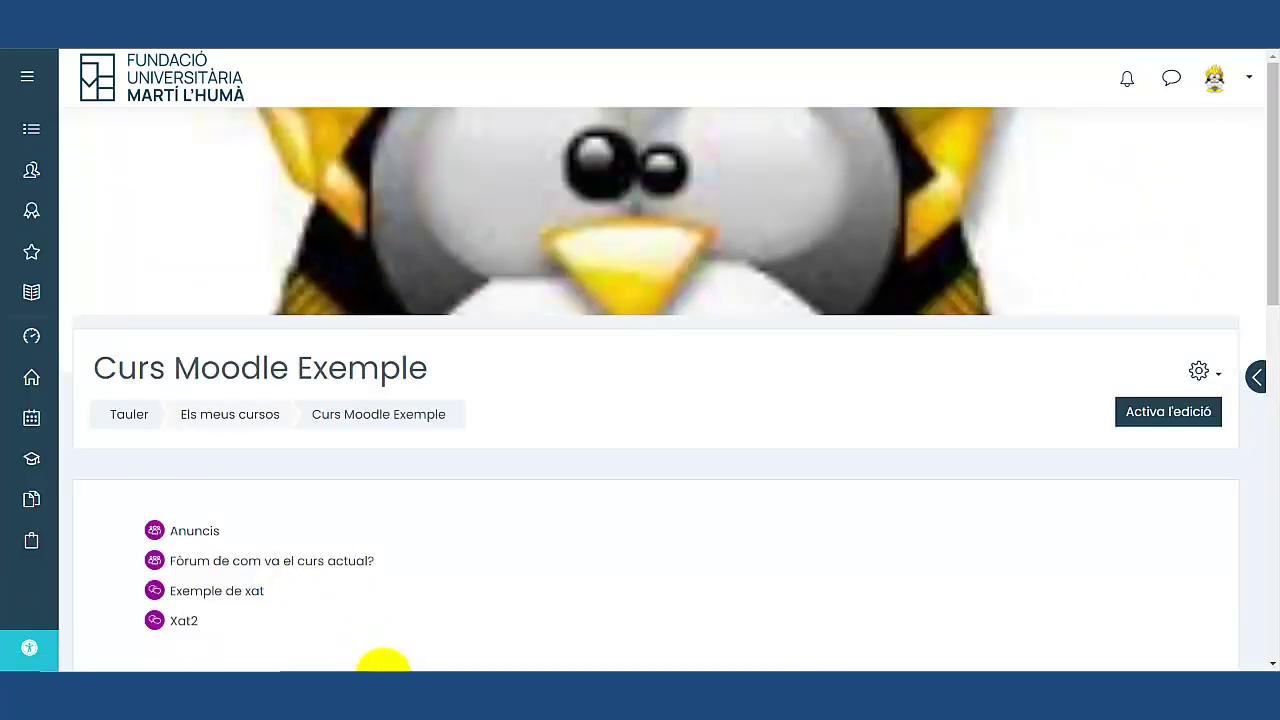
mouse_move(388, 666)
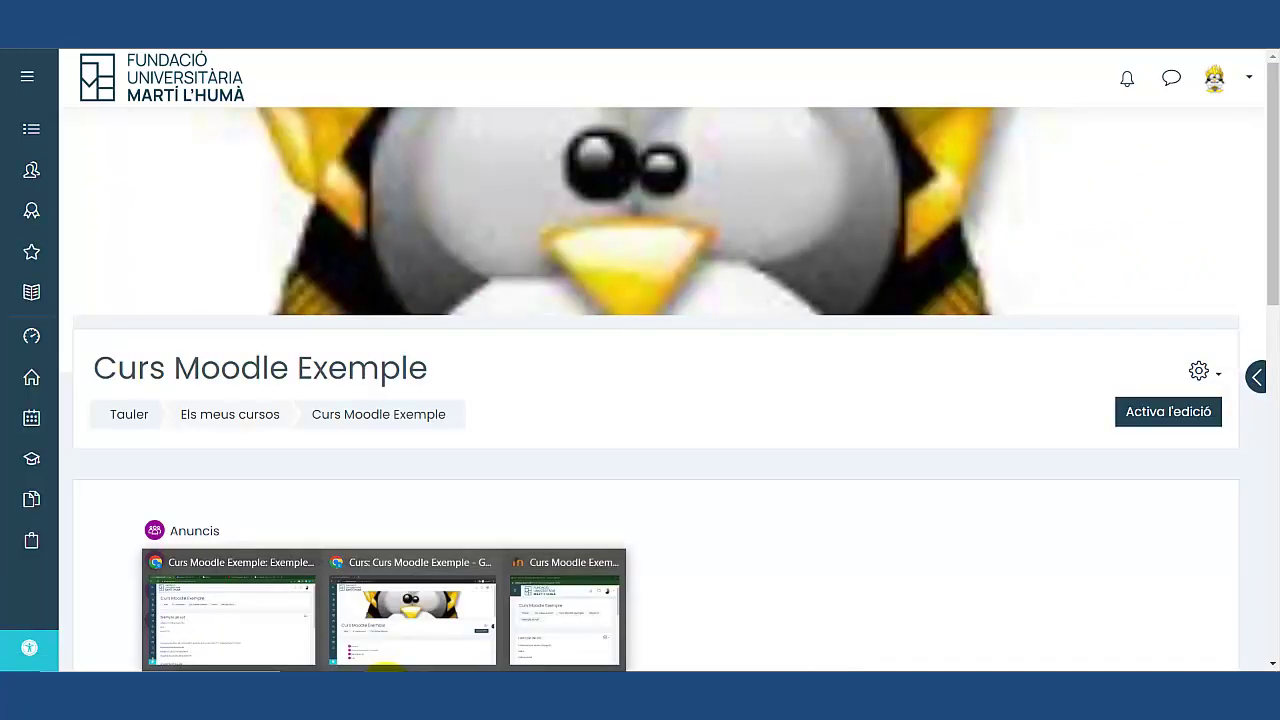
left_click(286, 617)
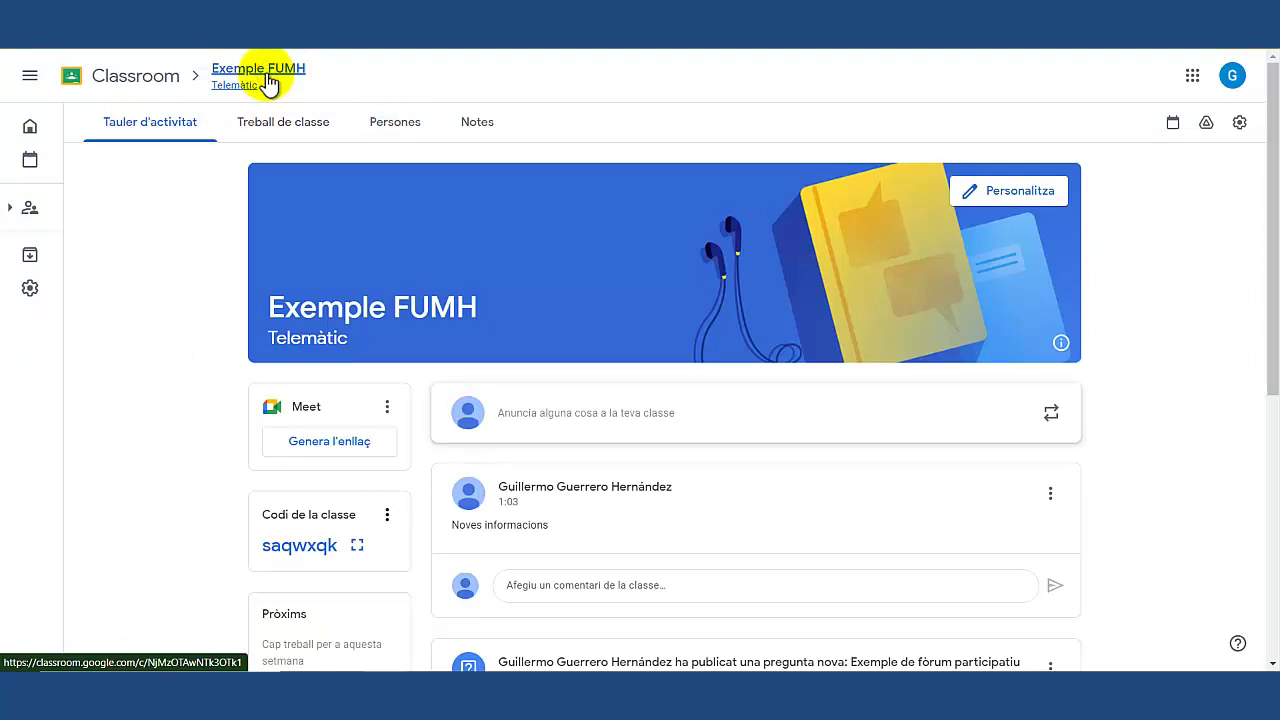
Check Exemple FUMH's Treball de classe list and the Crea menu's classwork options.
scroll(628, 414, "down", 5)
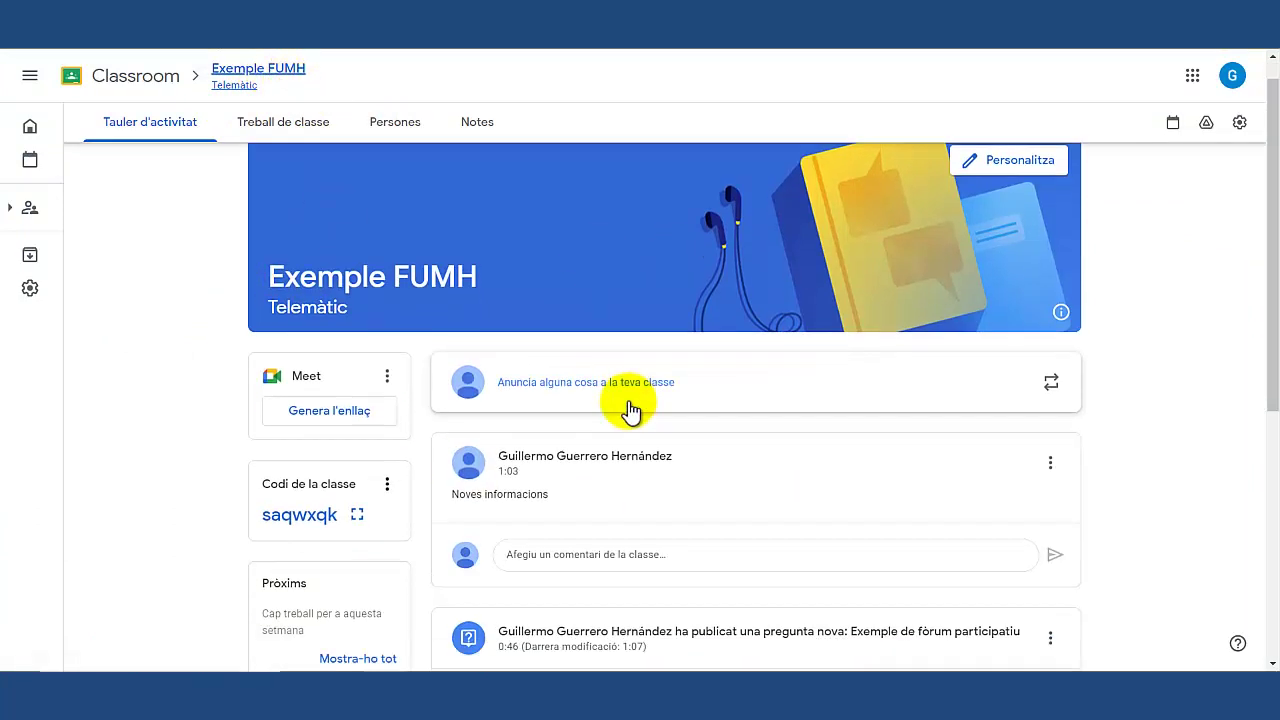
scroll(600, 260, "up", 2)
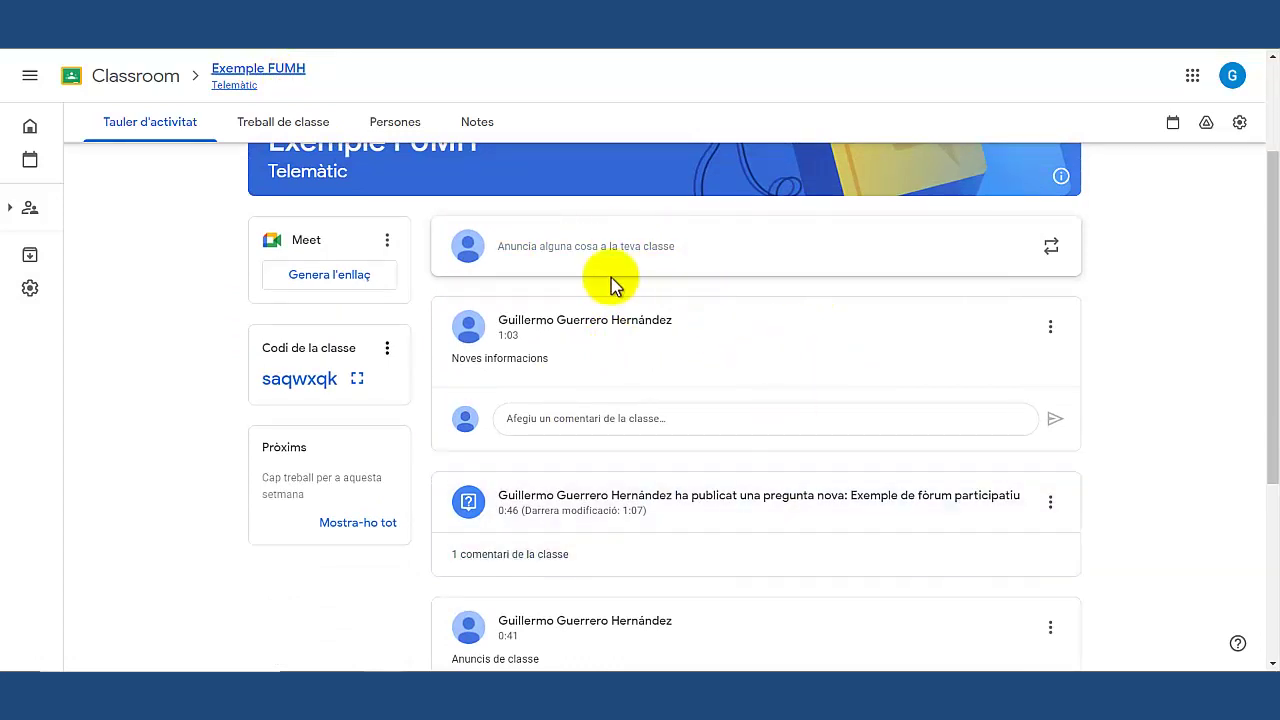
scroll(689, 514, "up", 2)
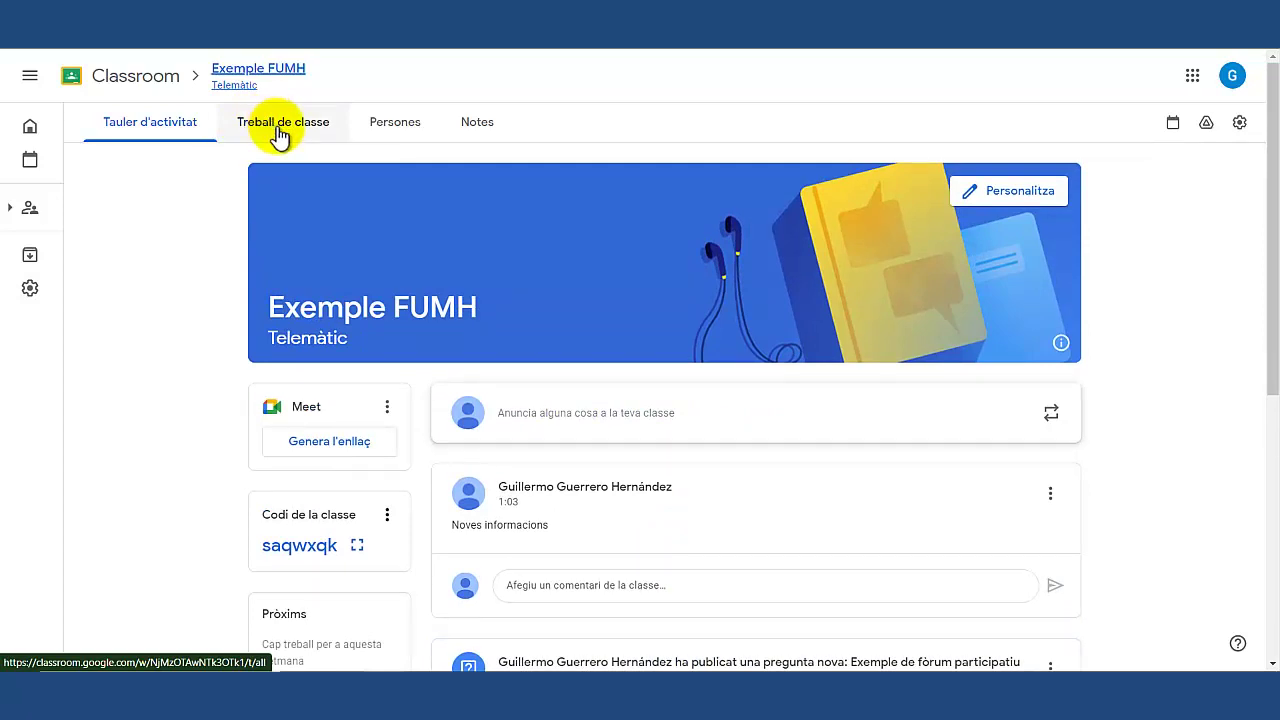
left_click(283, 127)
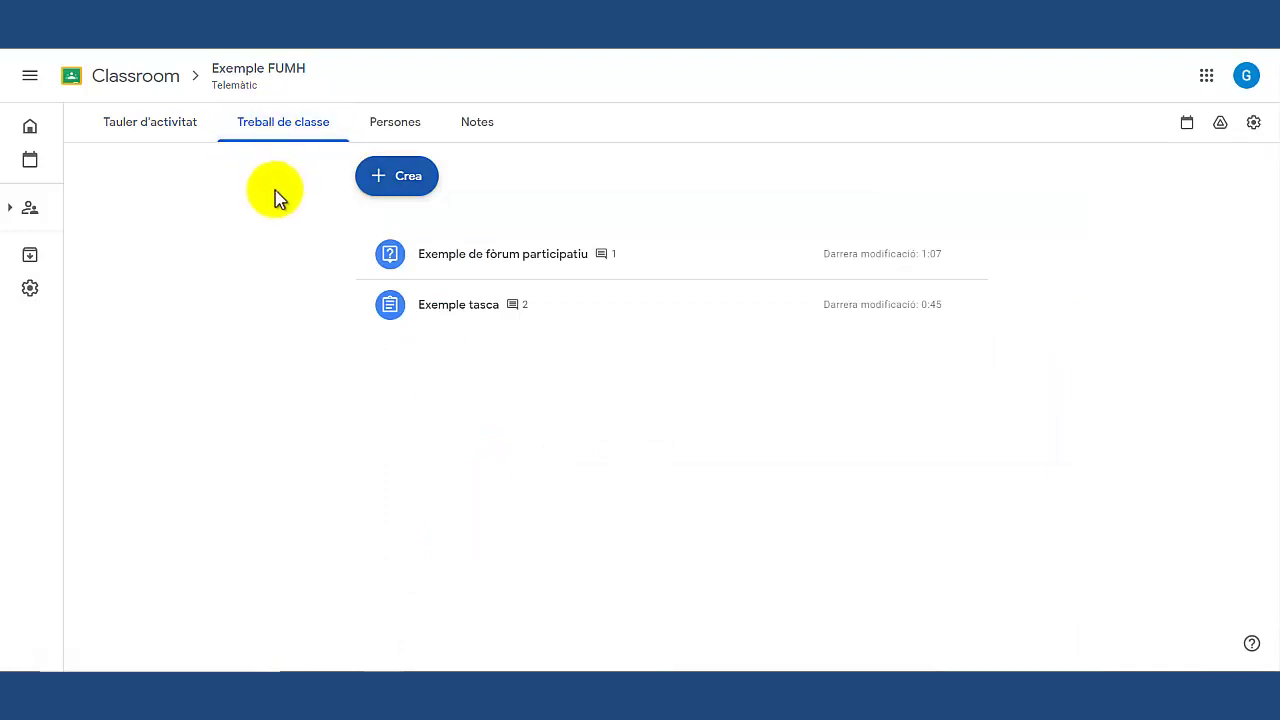
left_click(418, 179)
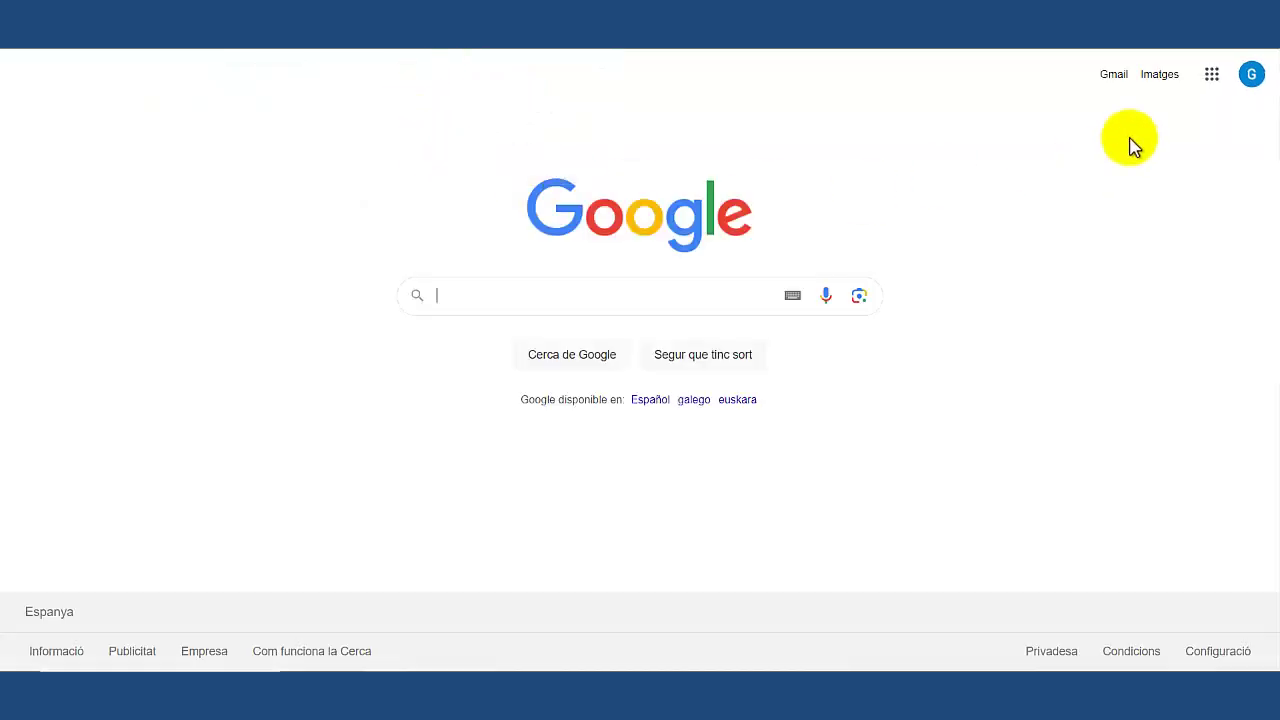
Launch Google Chat (Xat) from the Google apps grid.
left_click(1212, 75)
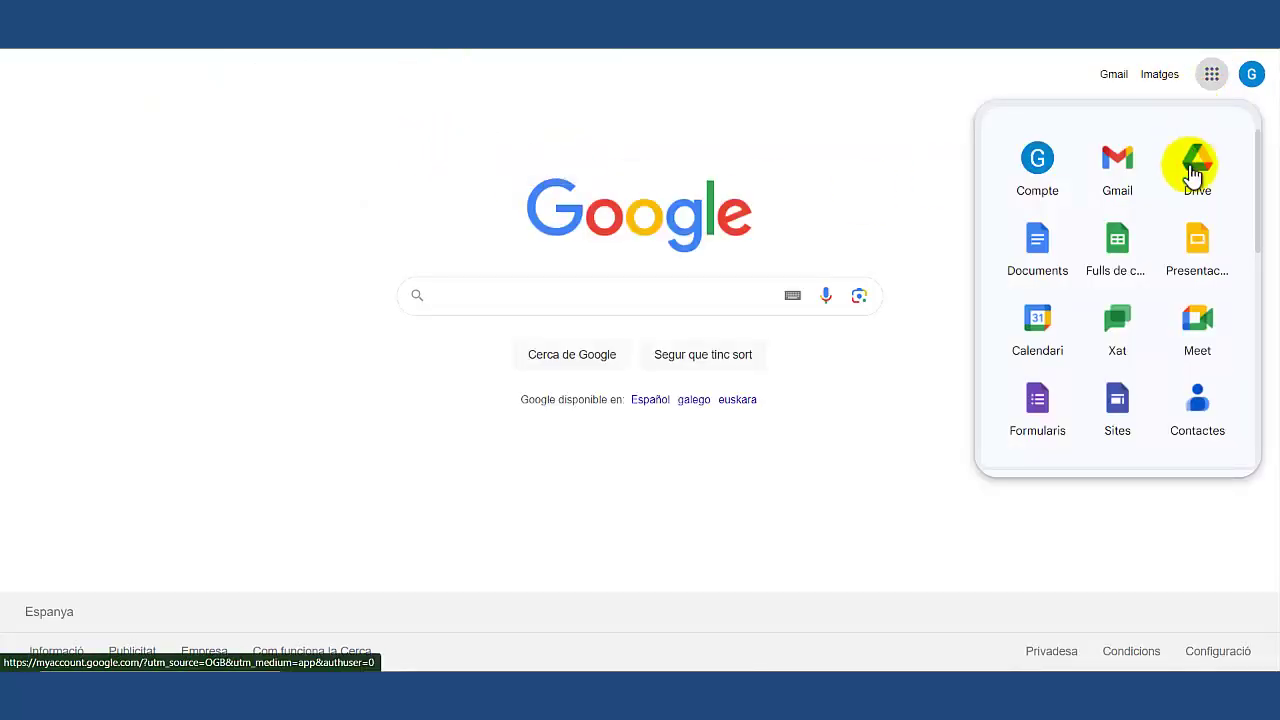
left_click(1122, 318)
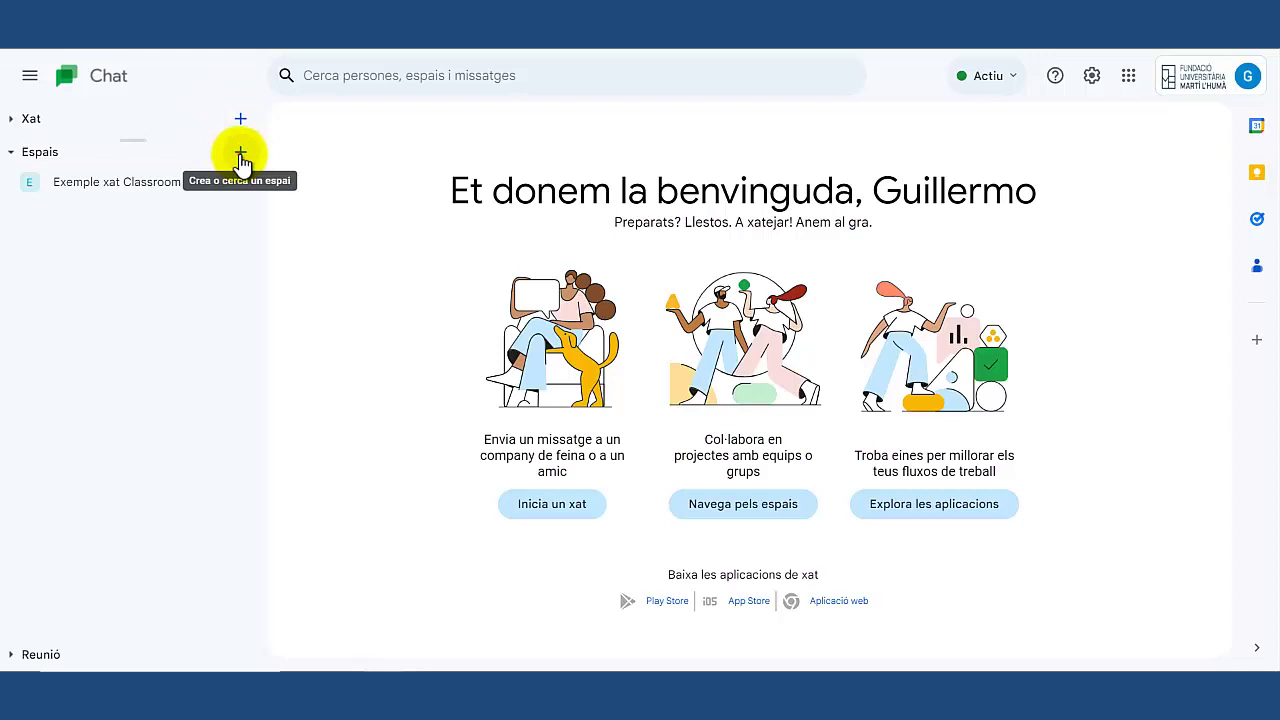
Start a new space named Exemple2 FUMH with description 'Informacio'.
left_click(240, 155)
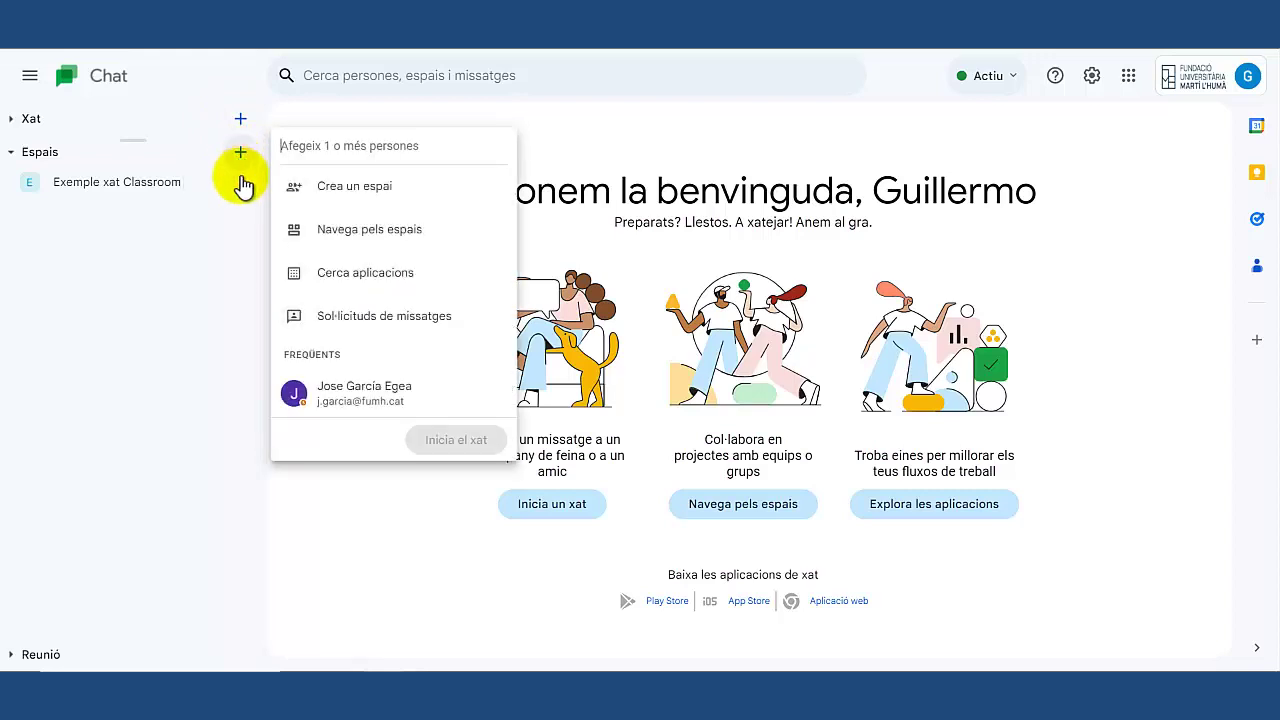
left_click(355, 190)
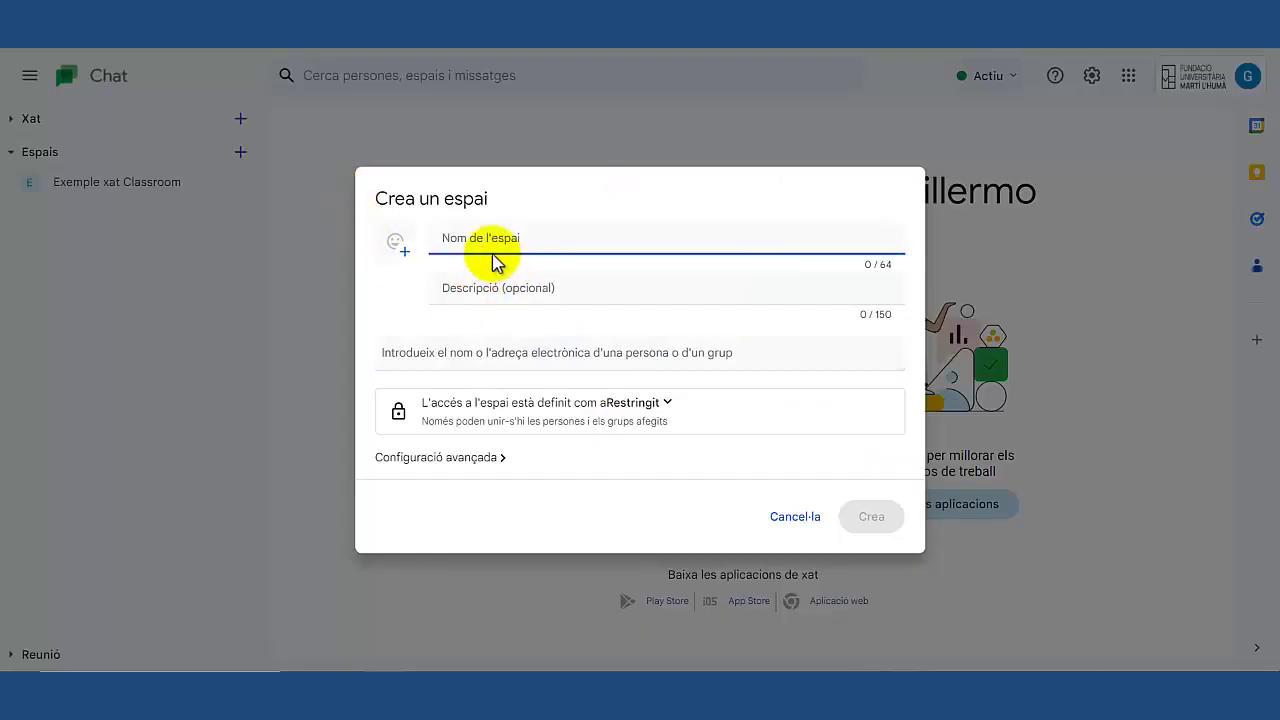
type("Exemple2 FUMH")
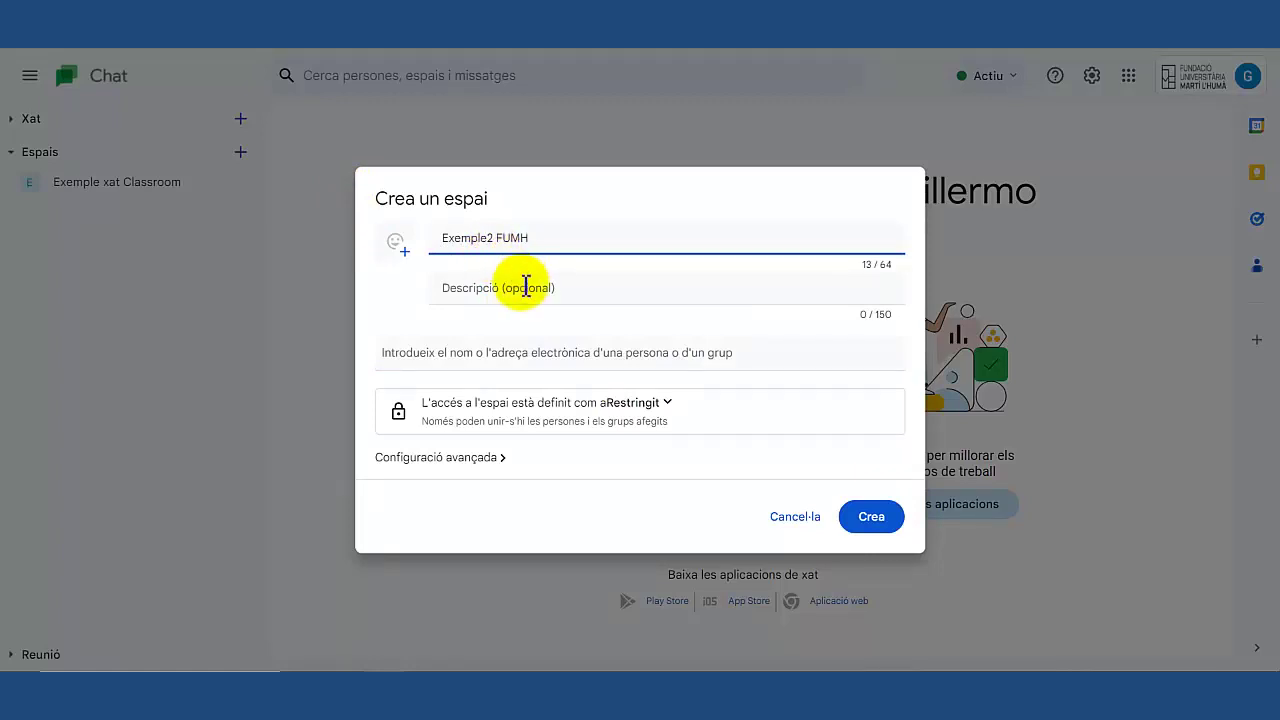
left_click(524, 287)
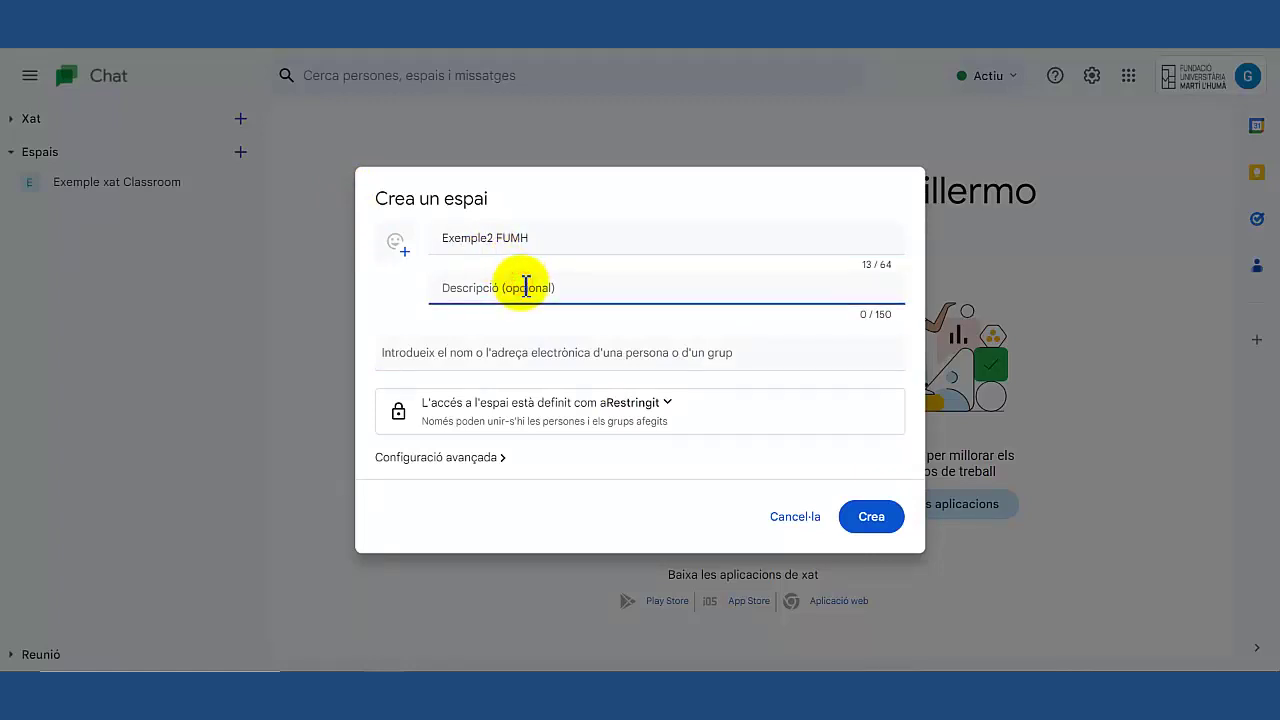
type("Informacio")
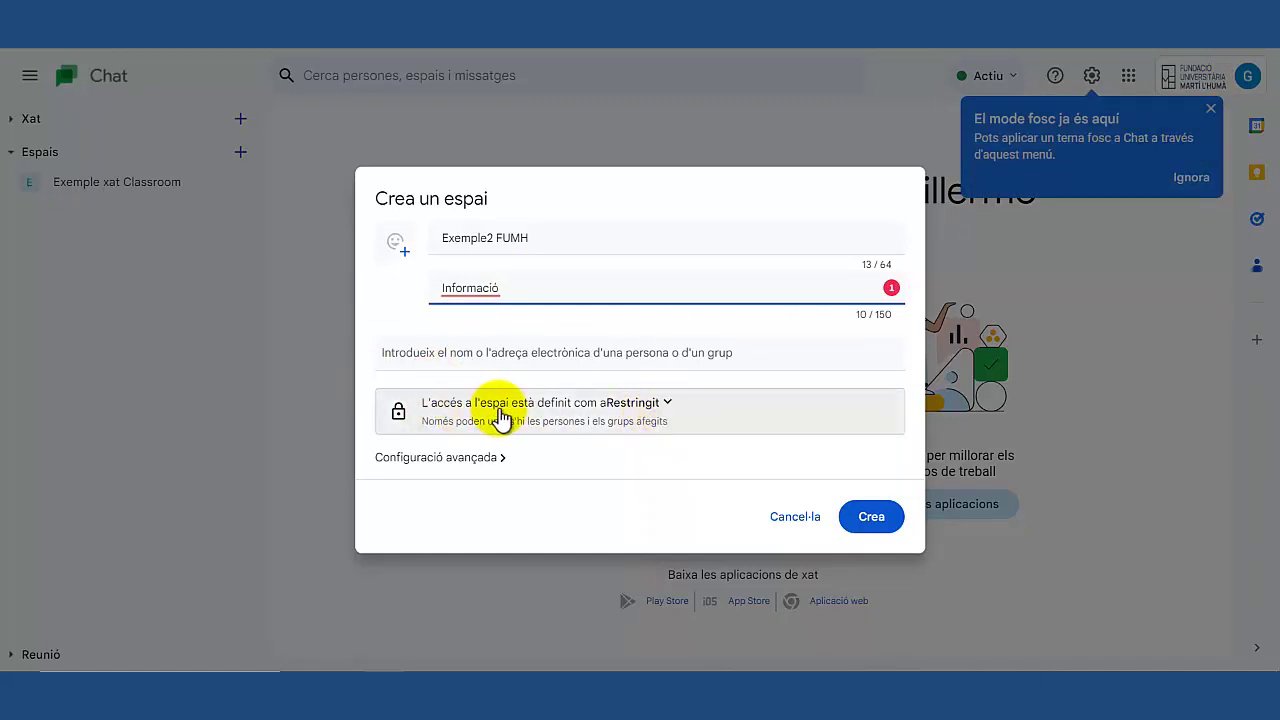
Keep access Restringit, allow people outside the organisation, and create the space.
left_click(672, 403)
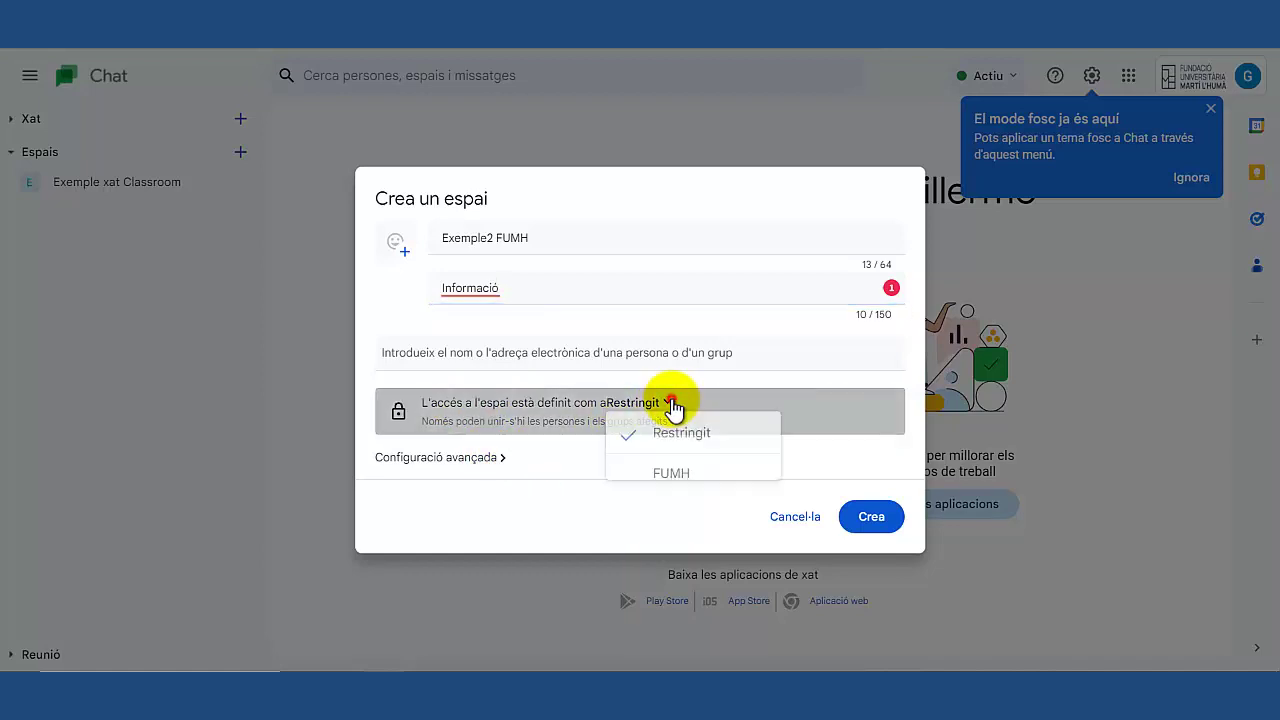
left_click(680, 479)
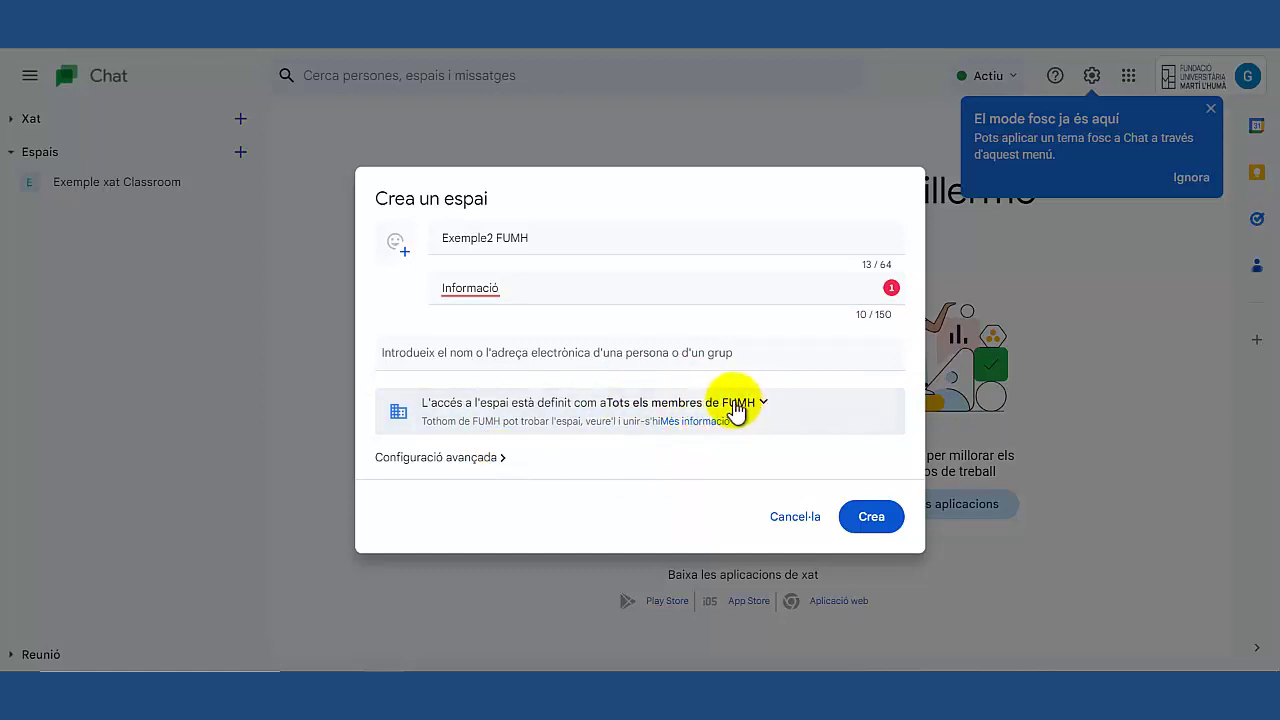
left_click(500, 458)
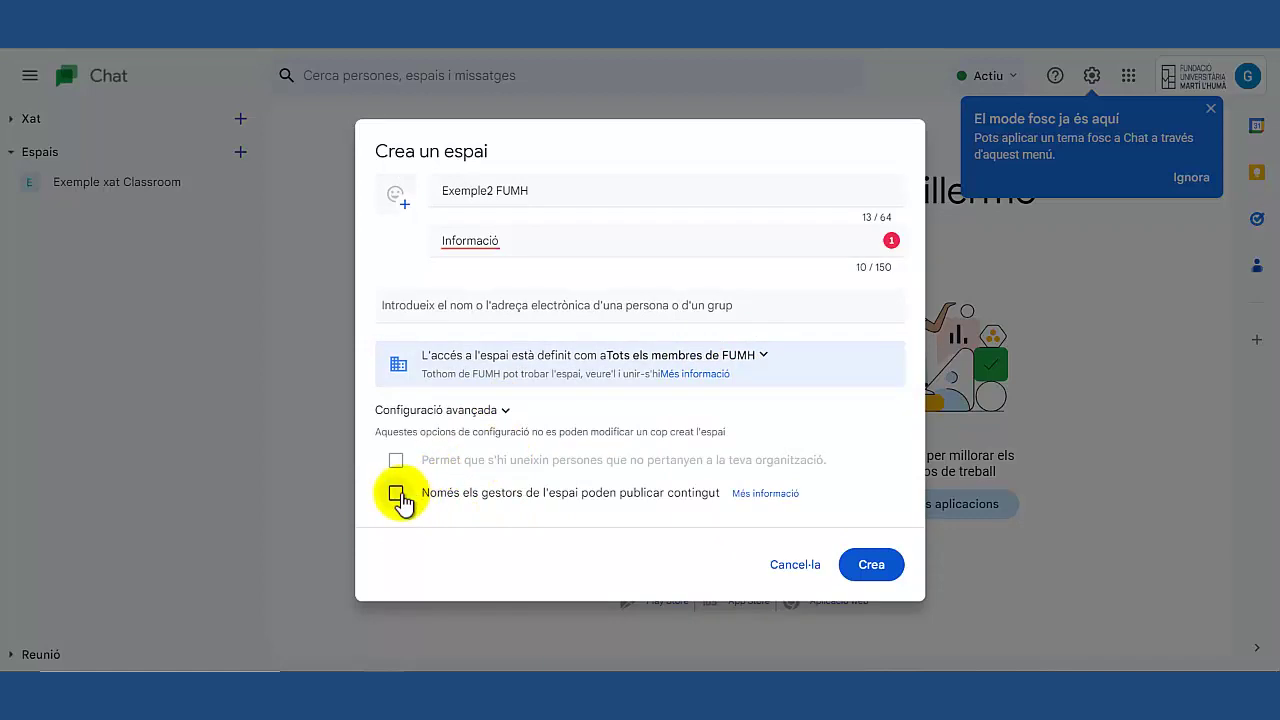
left_click(765, 358)
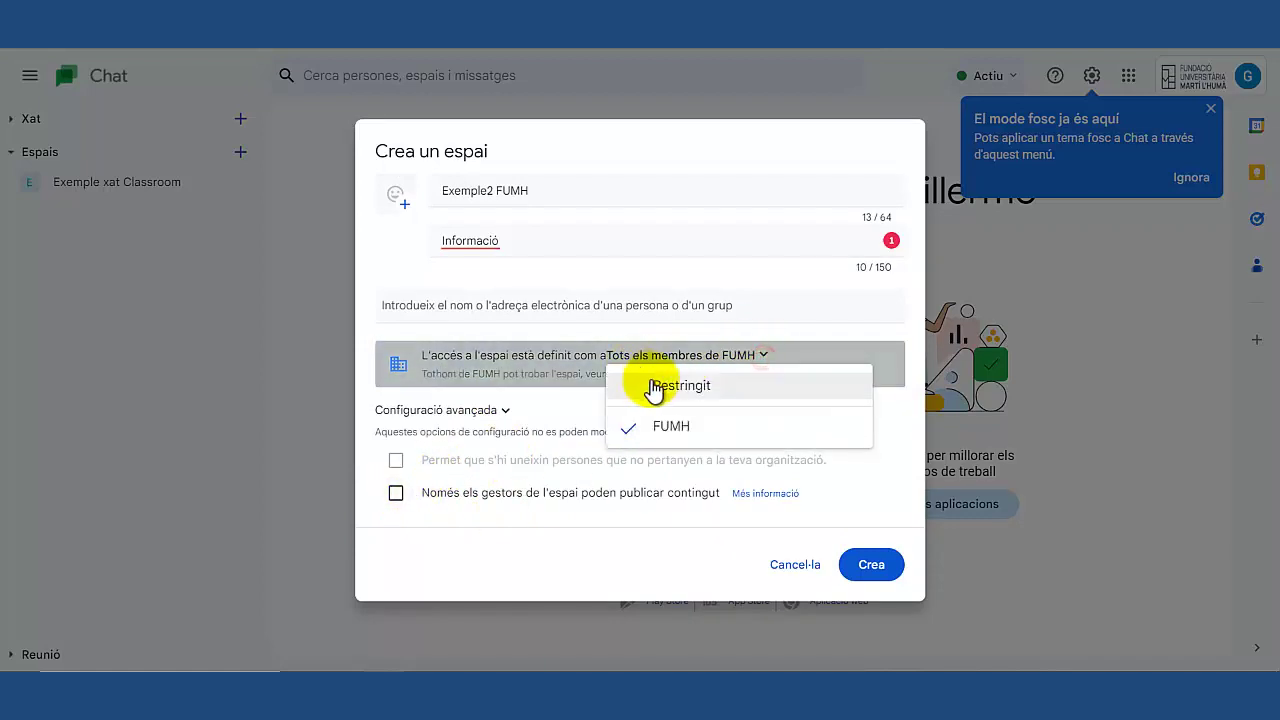
left_click(652, 385)
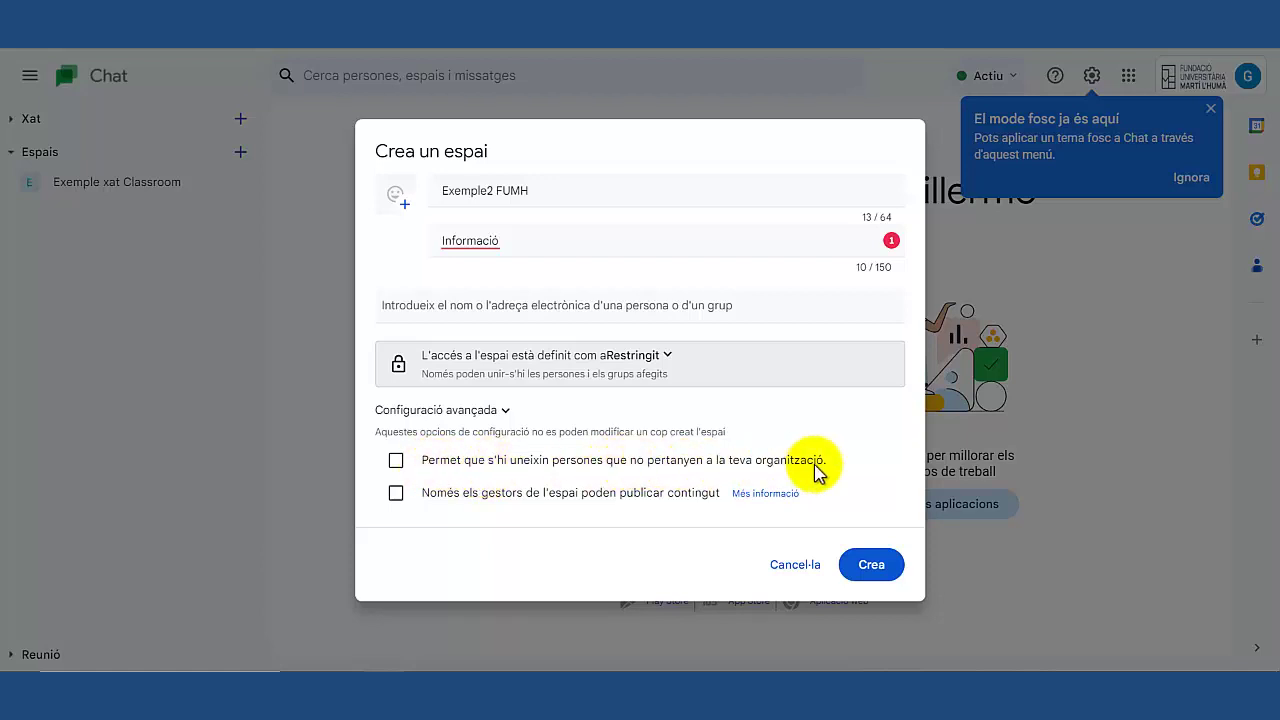
left_click(396, 462)
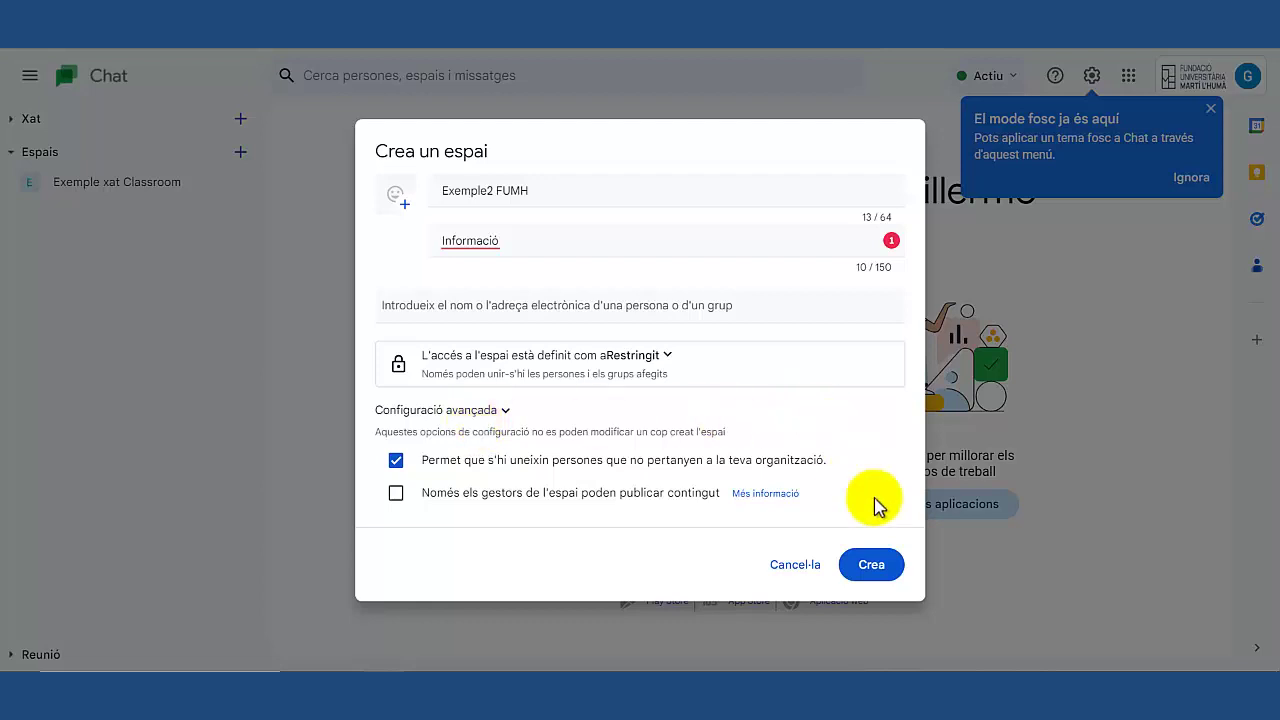
left_click(872, 566)
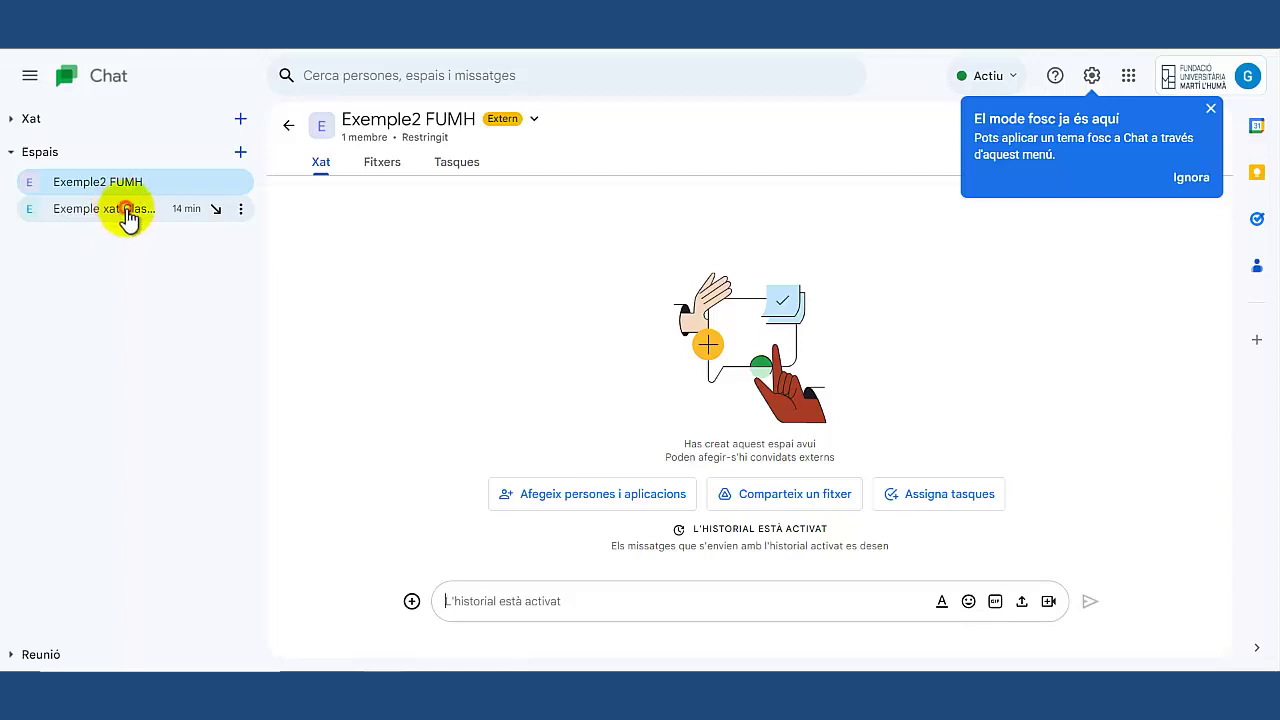
Return to Exemple2 FUMH, dismiss the dark-mode tip, and open its member management page.
left_click(128, 218)
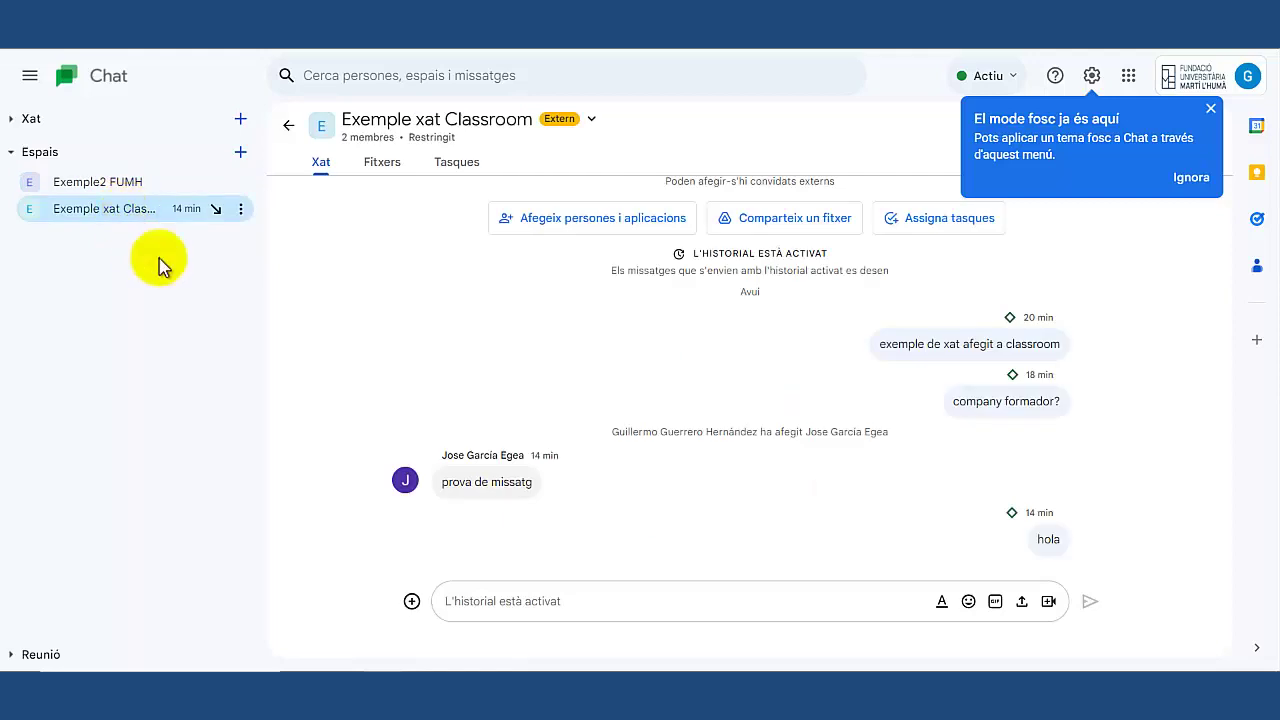
left_click(101, 195)
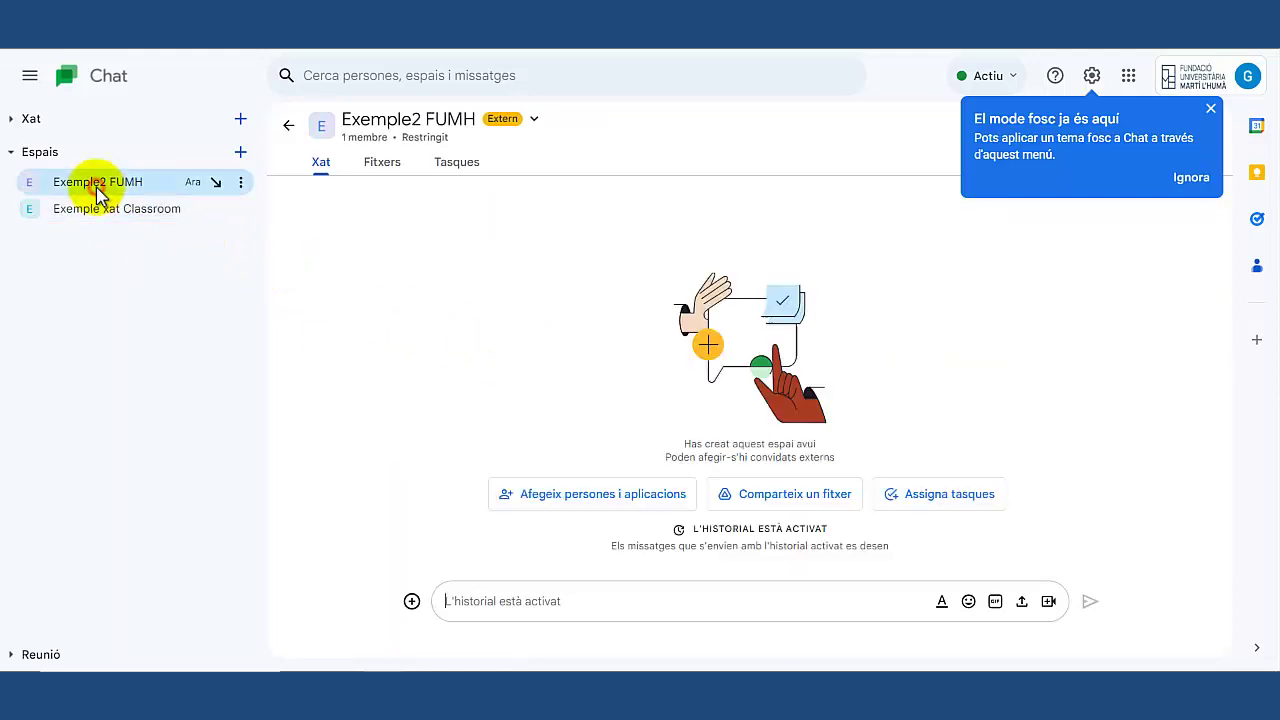
left_click(1210, 107)
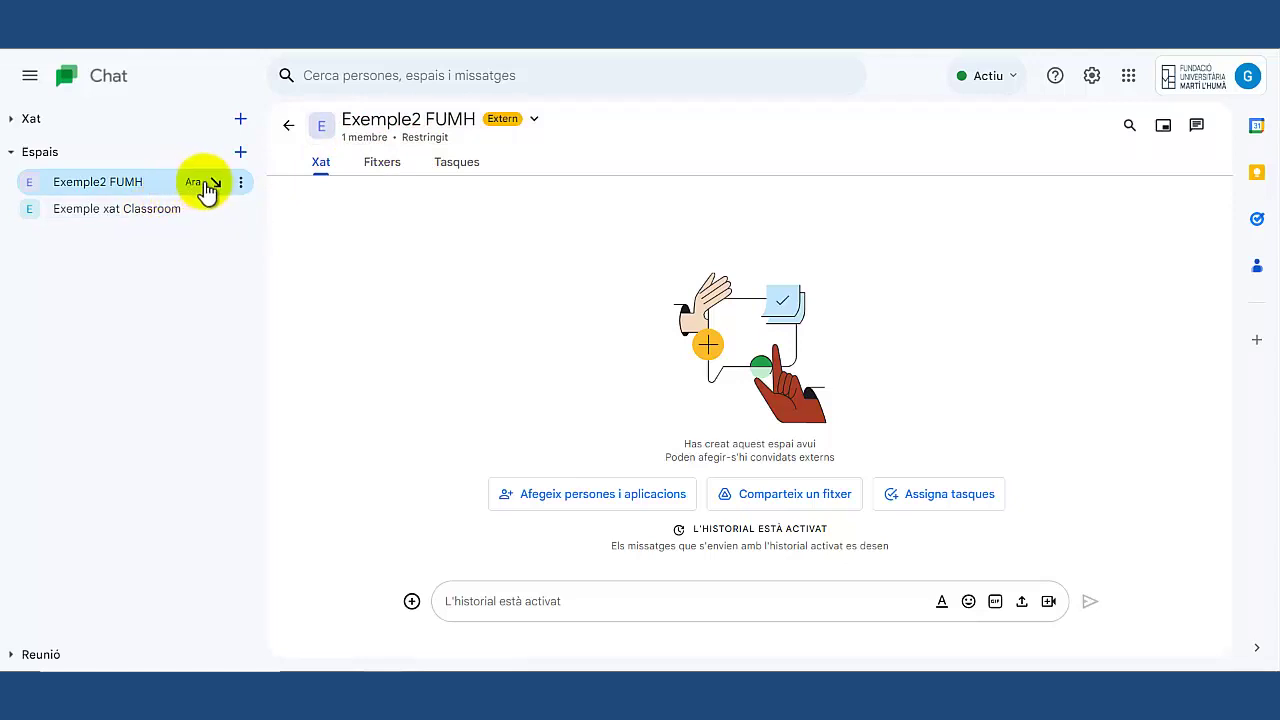
left_click(535, 127)
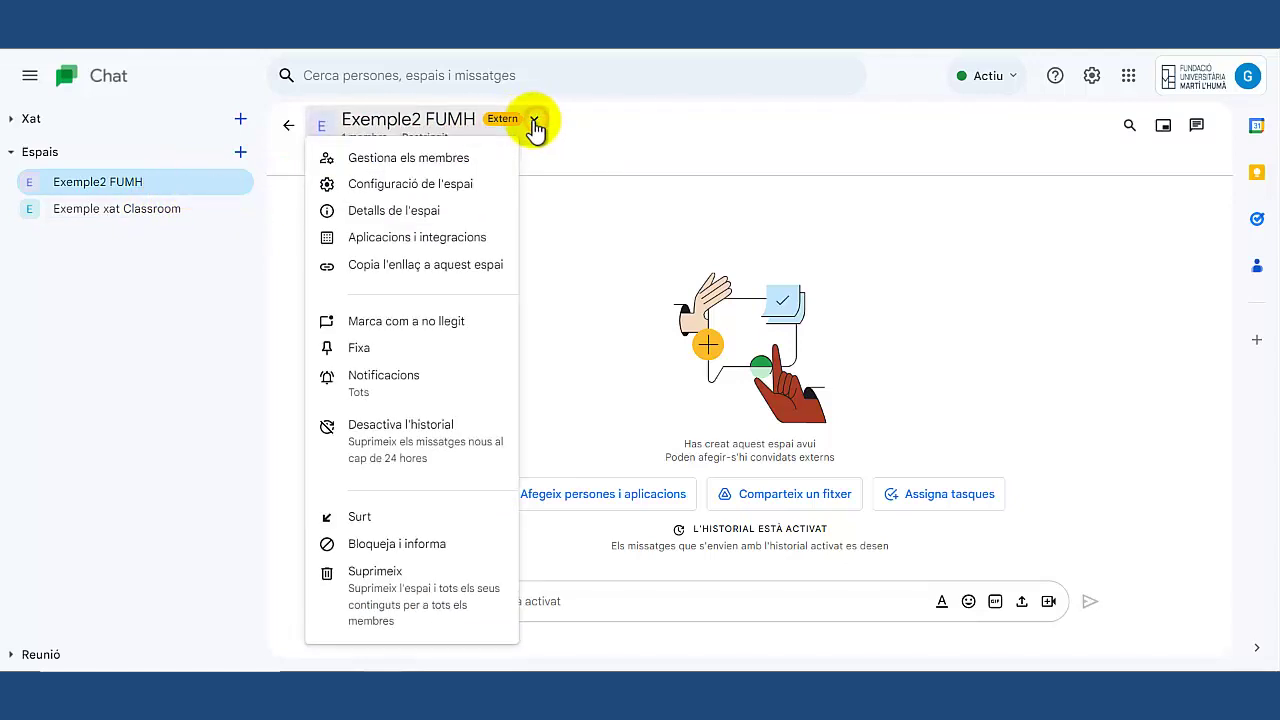
left_click(447, 159)
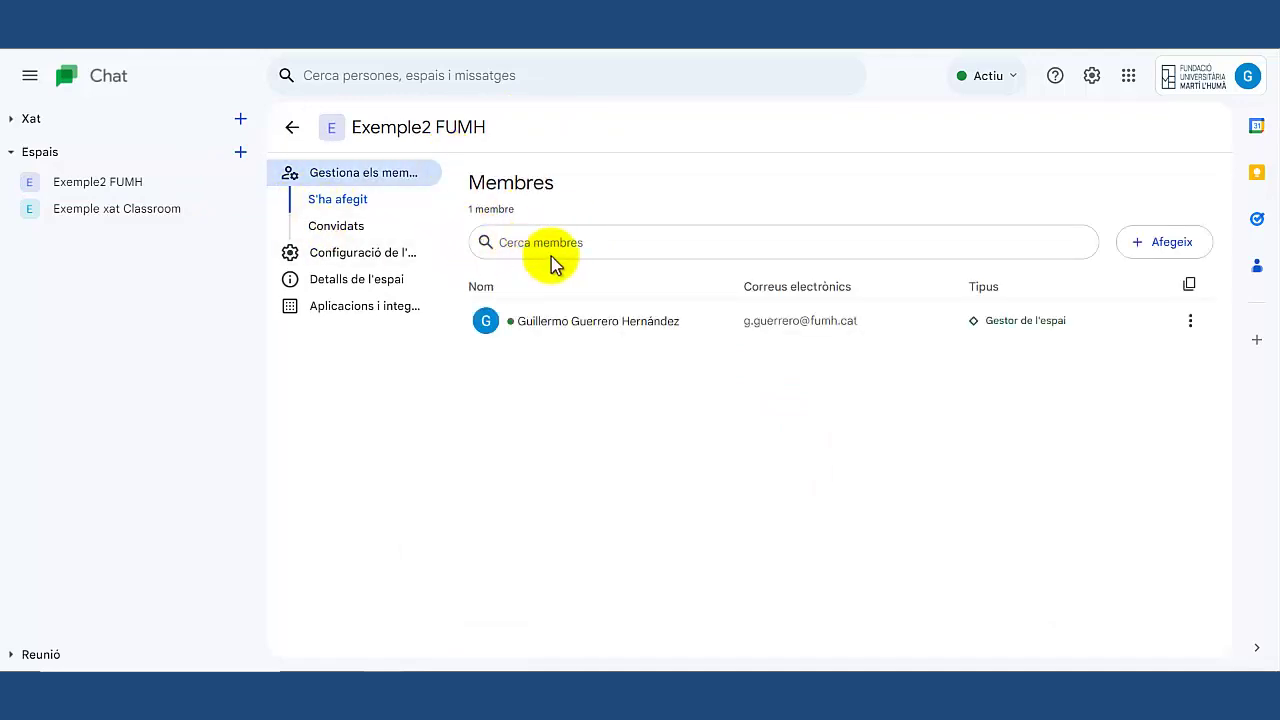
Add the suggested colleague as a regular member and review their member options.
left_click(1178, 246)
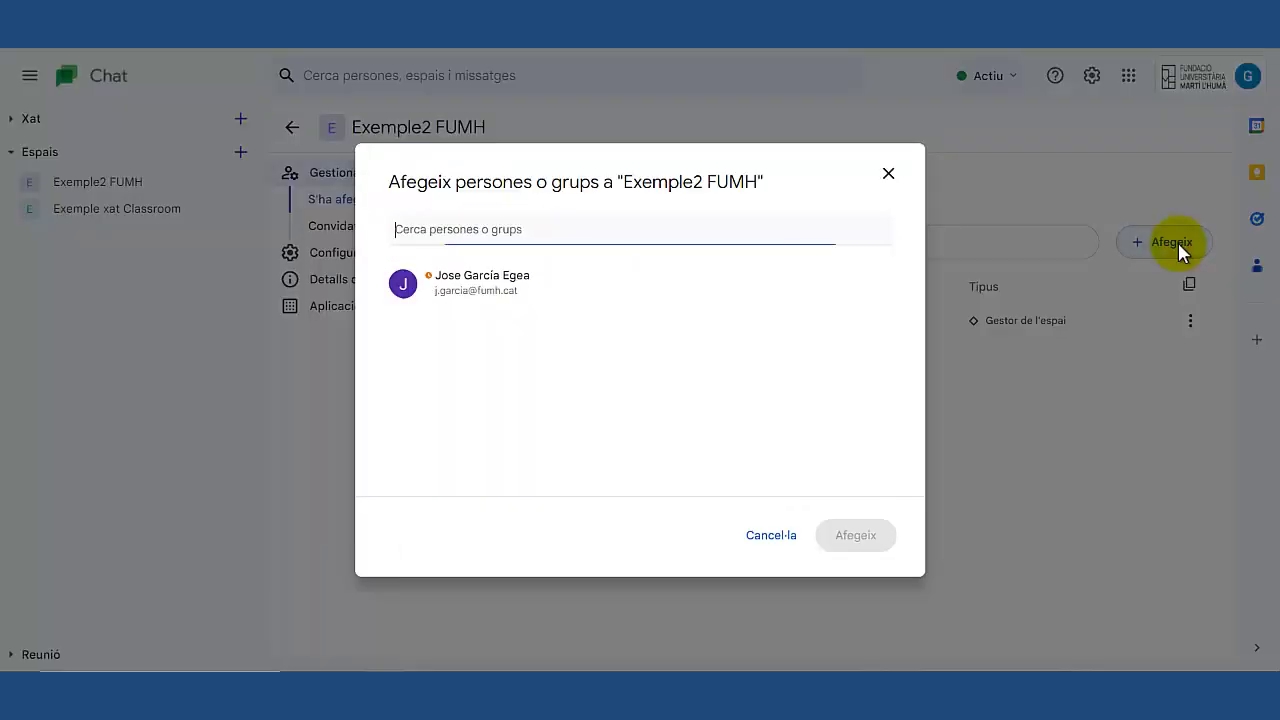
left_click(503, 287)
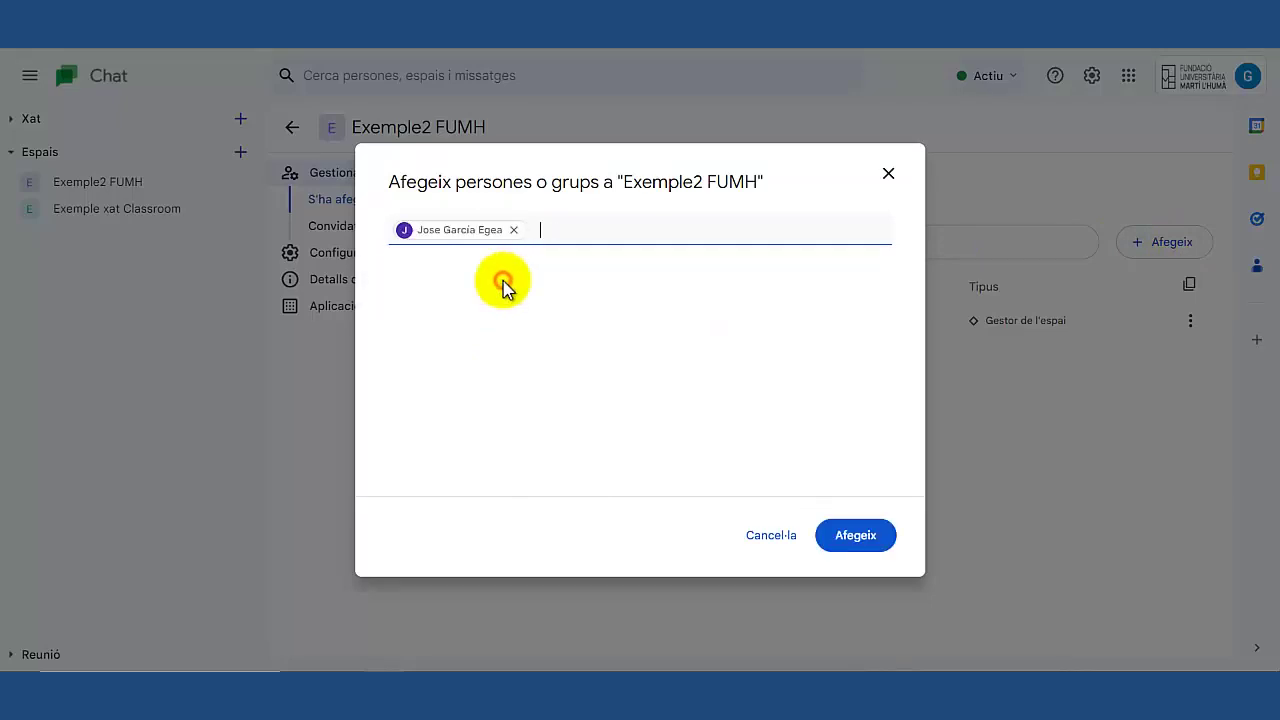
left_click(855, 540)
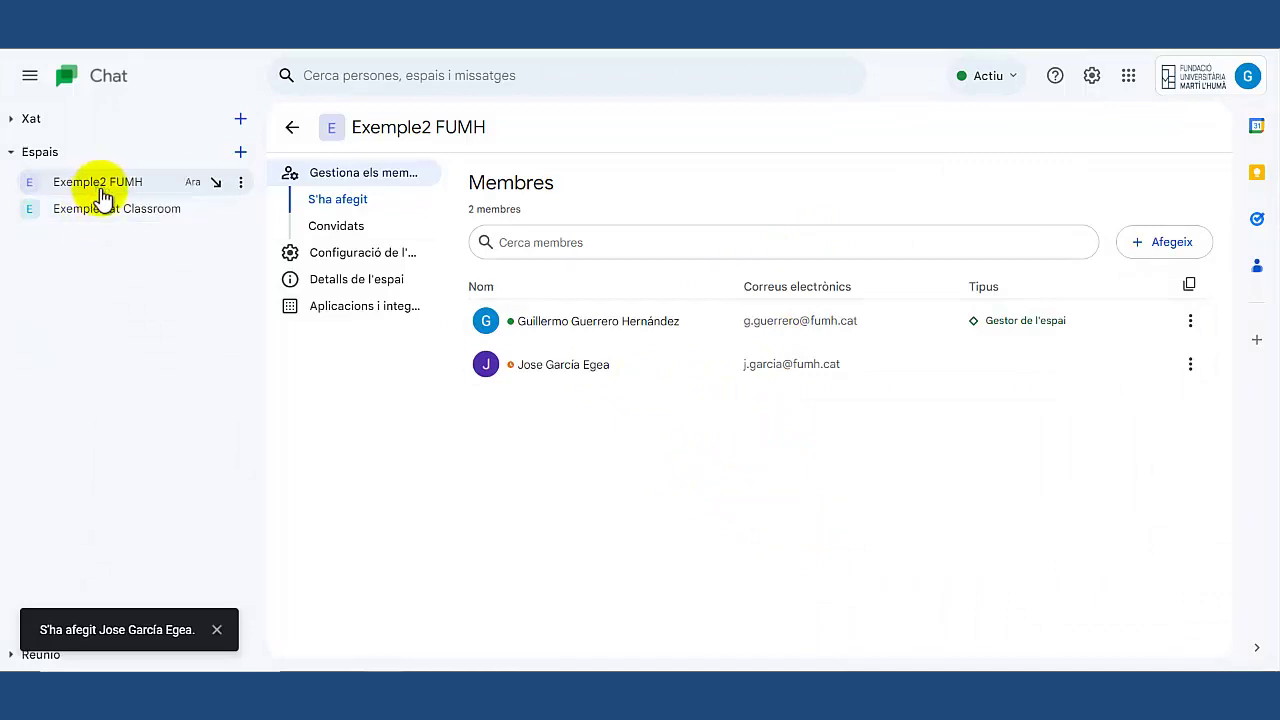
left_click(1189, 366)
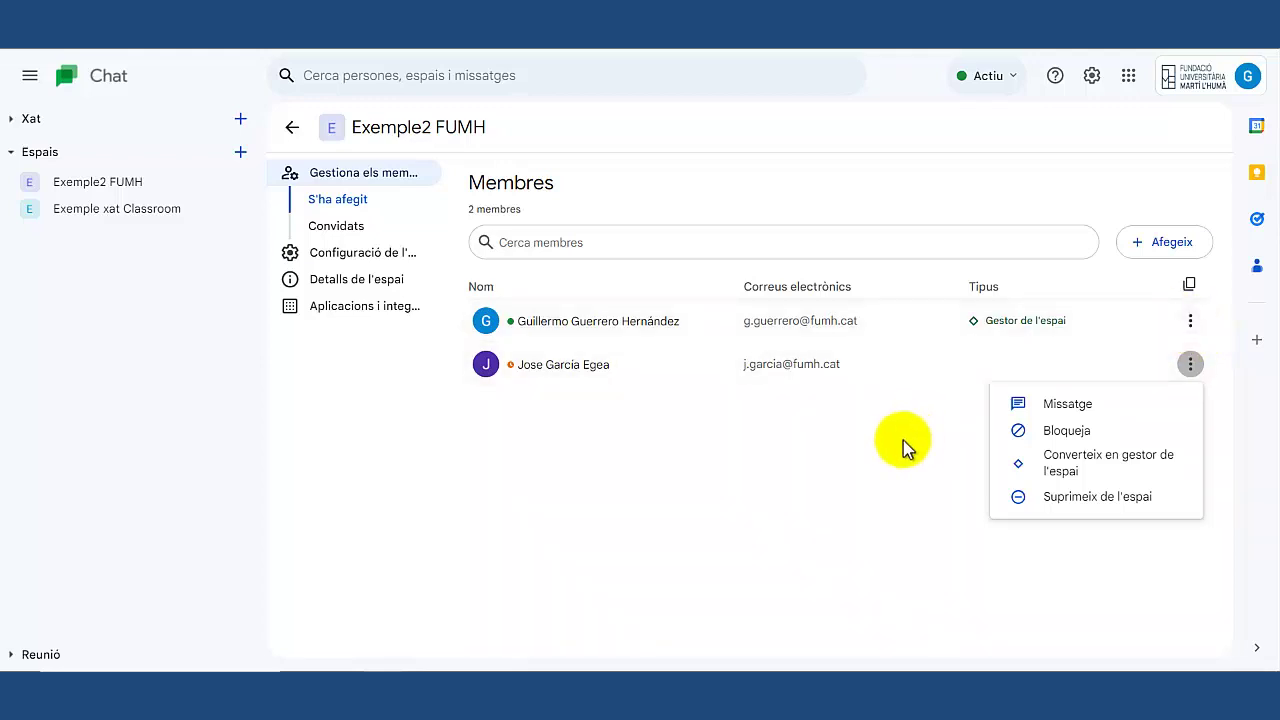
left_click(345, 256)
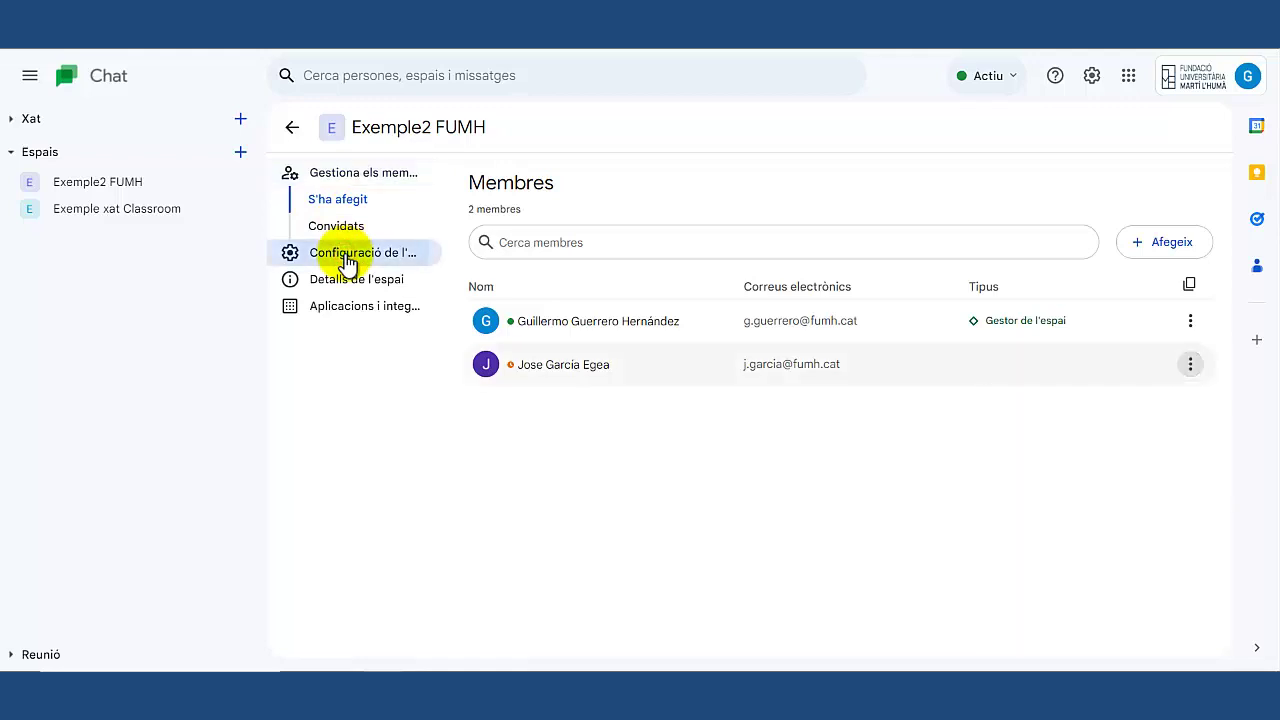
Review Exemple2 FUMH's Accés, Permisos and space details, then switch to Exemple xat Classroom.
scroll(654, 309, "down", 1)
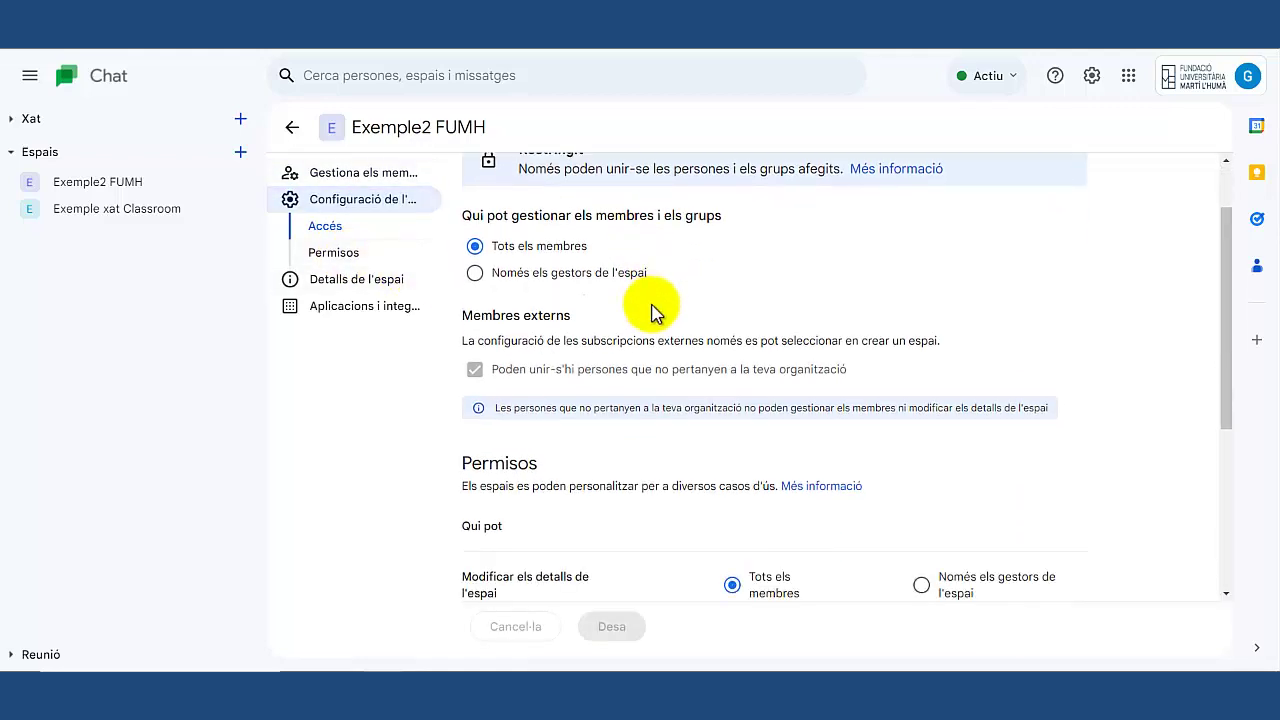
scroll(655, 314, "up", 1)
scroll(600, 314, "up", 1)
scroll(606, 260, "down", 2)
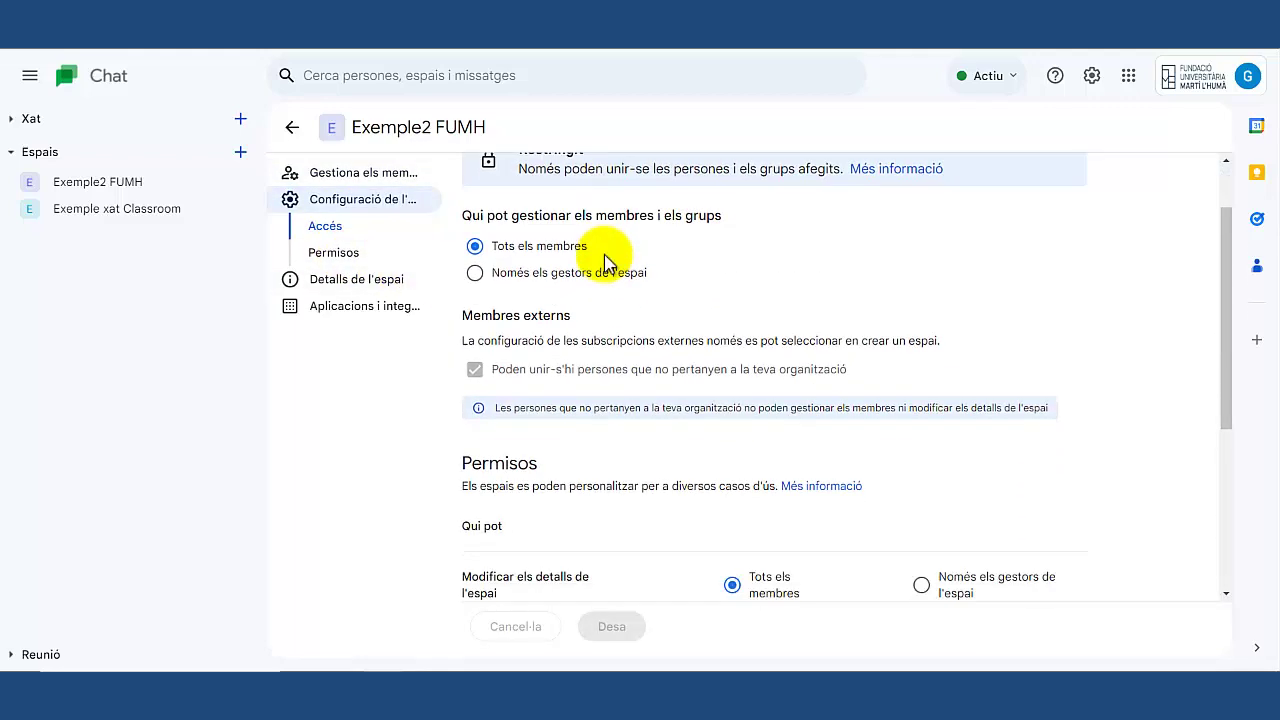
scroll(603, 262, "down", 3)
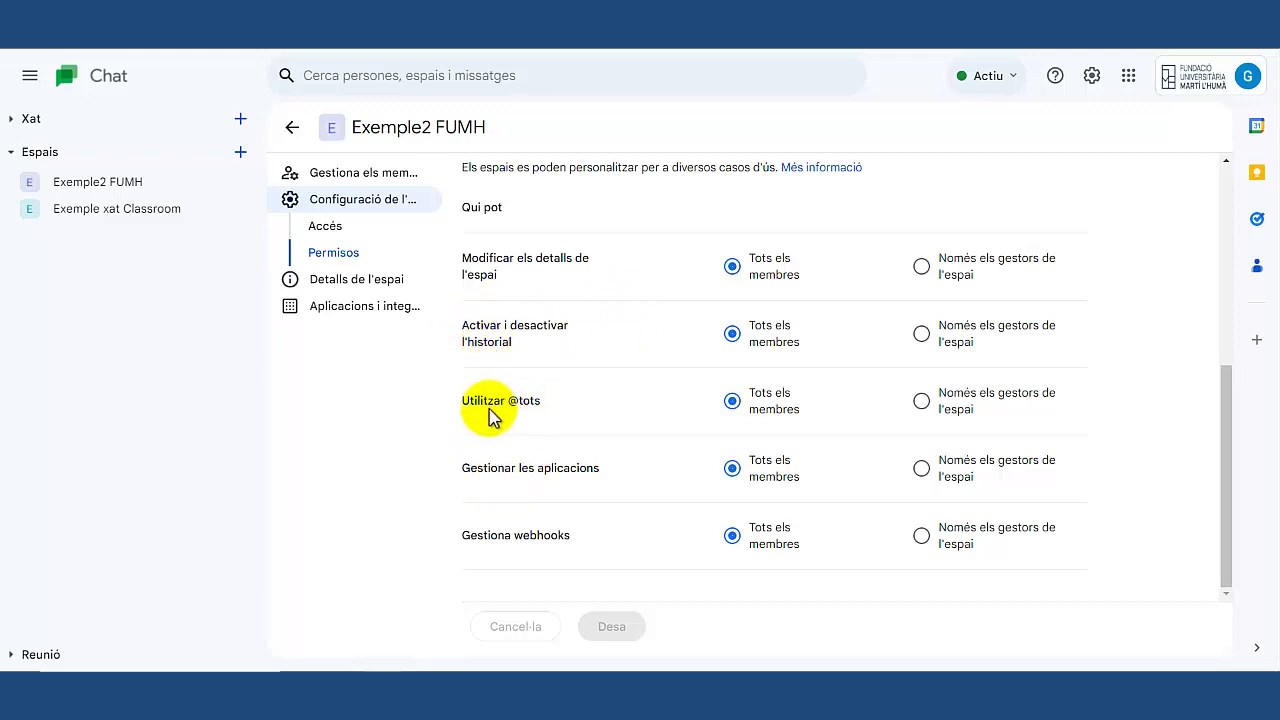
left_click(368, 279)
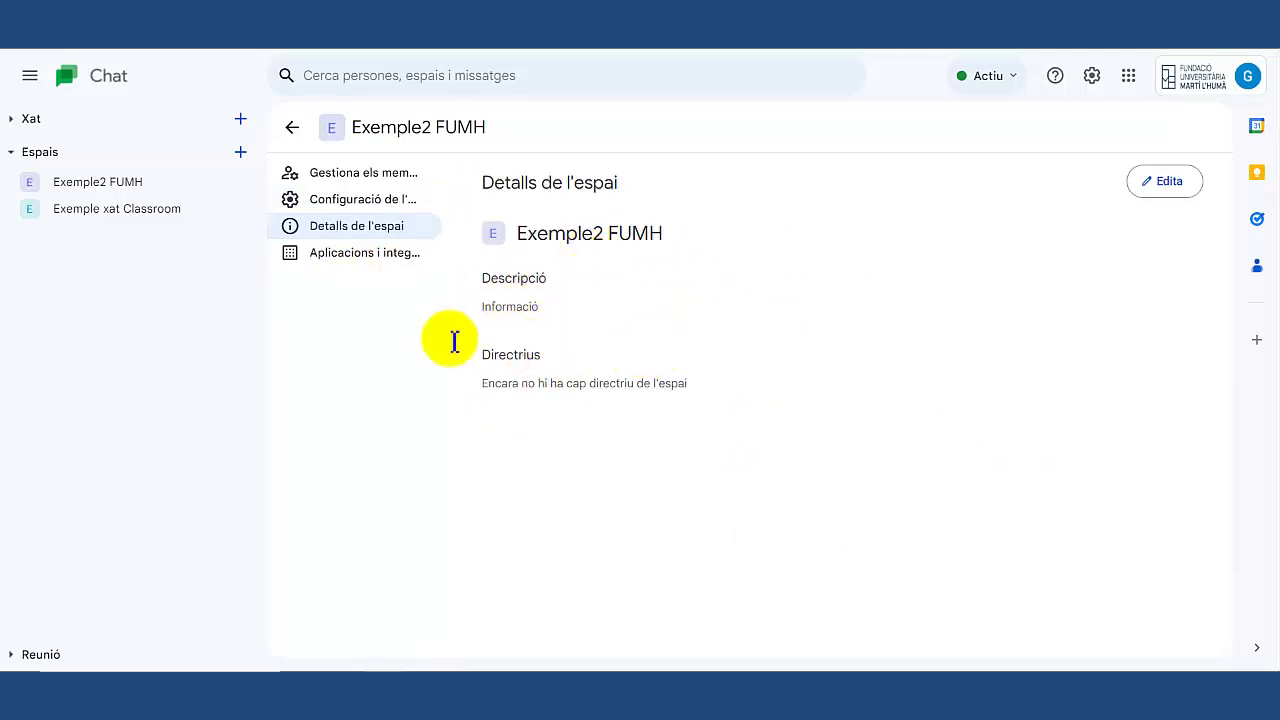
left_click(93, 226)
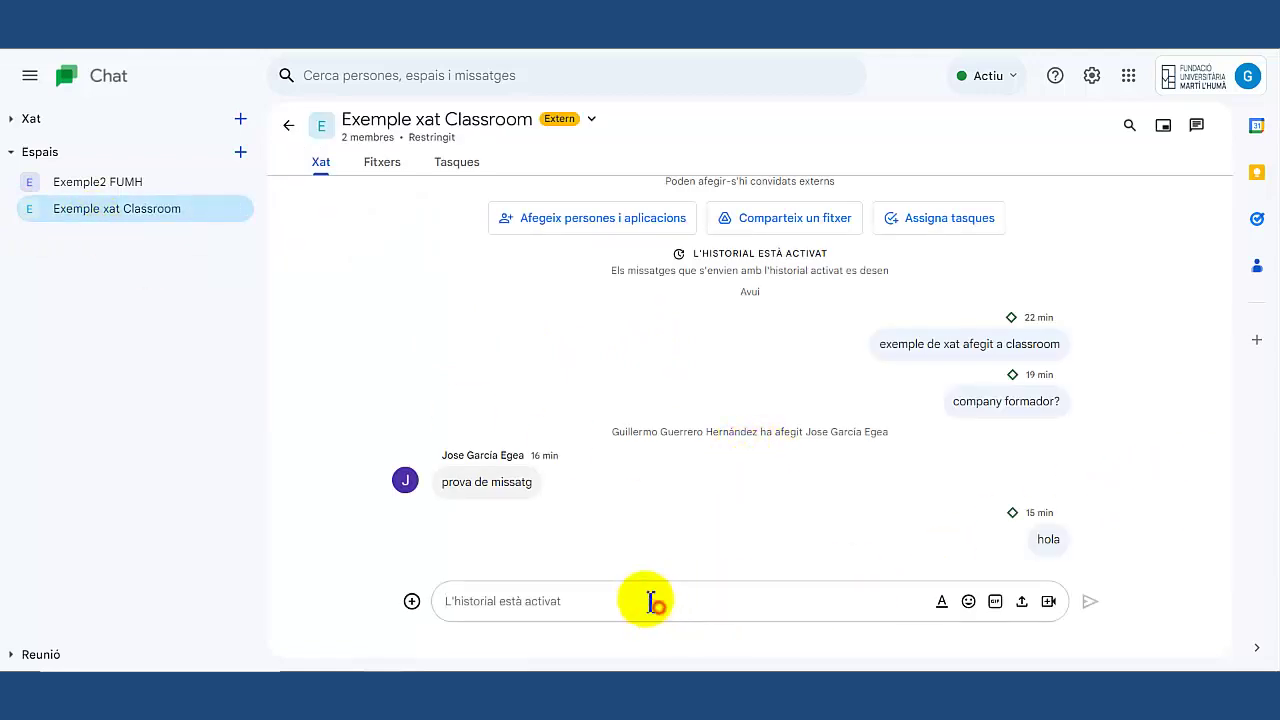
Send a greeting to a member in Exemple xat Classroom, then view its empty Fitxers tab.
left_click(612, 597)
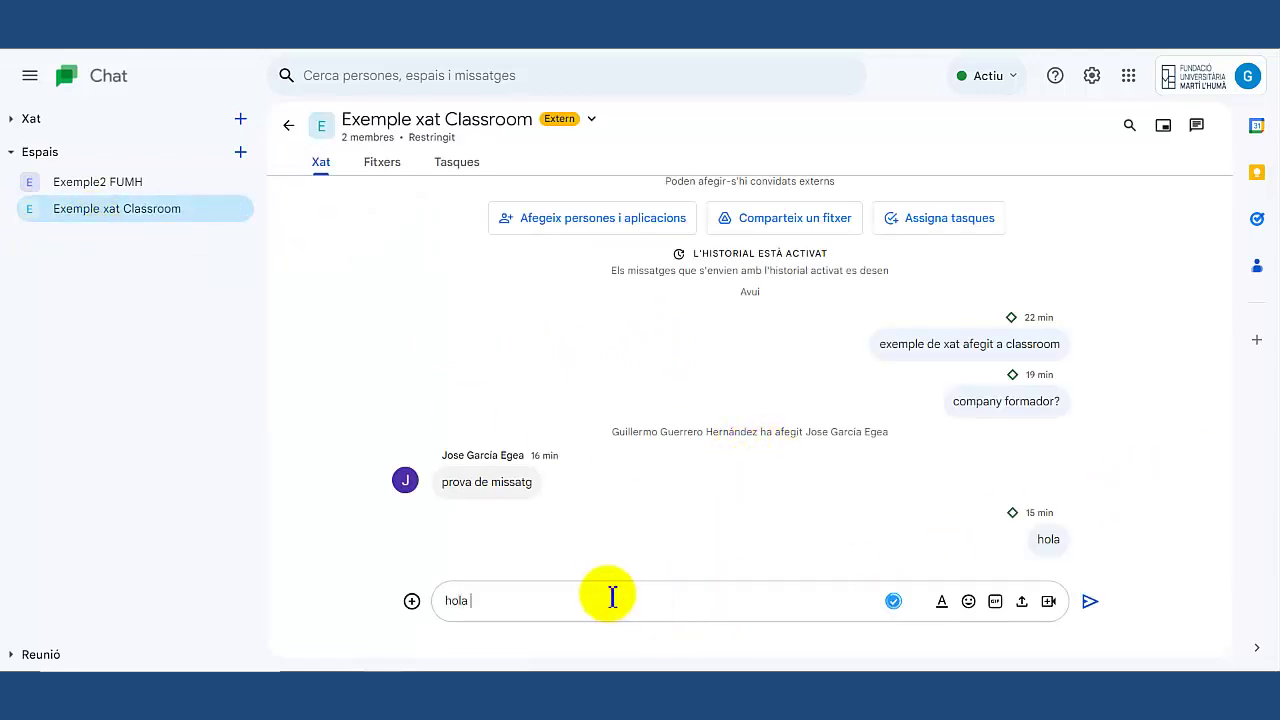
type("hola Jose")
key("Return")
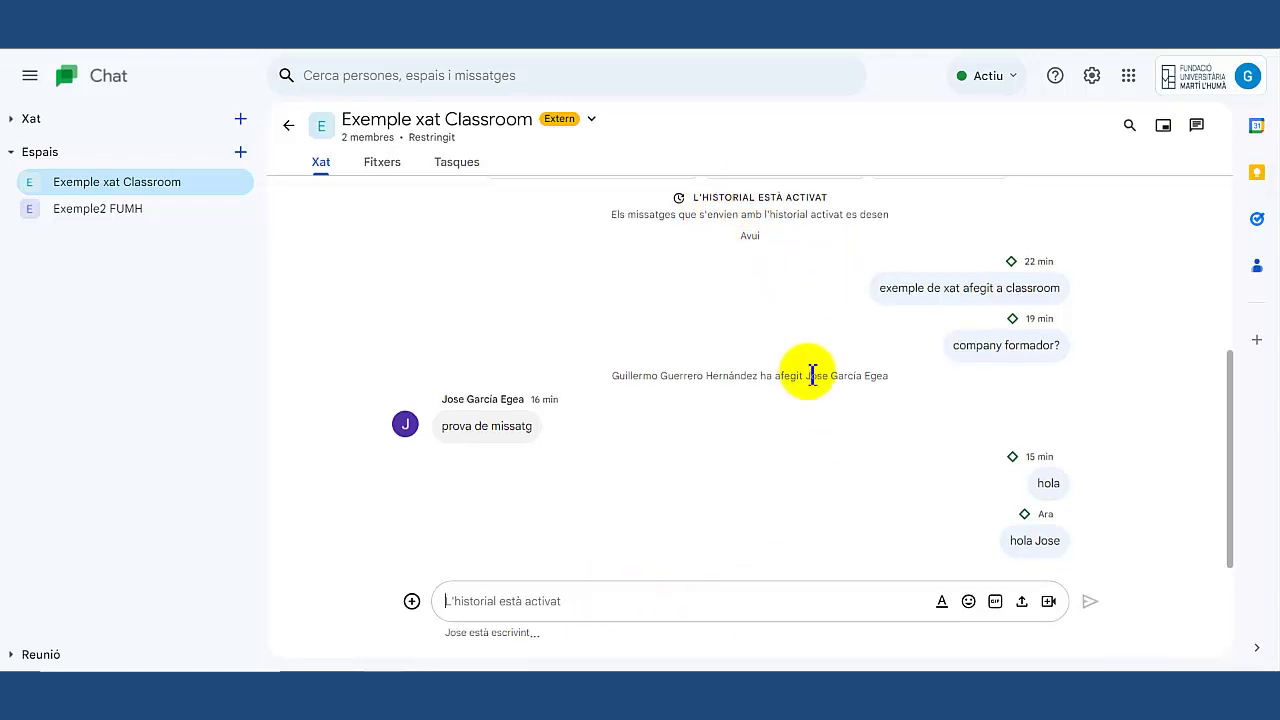
scroll(808, 377, "up", 1)
scroll(840, 395, "down", 1)
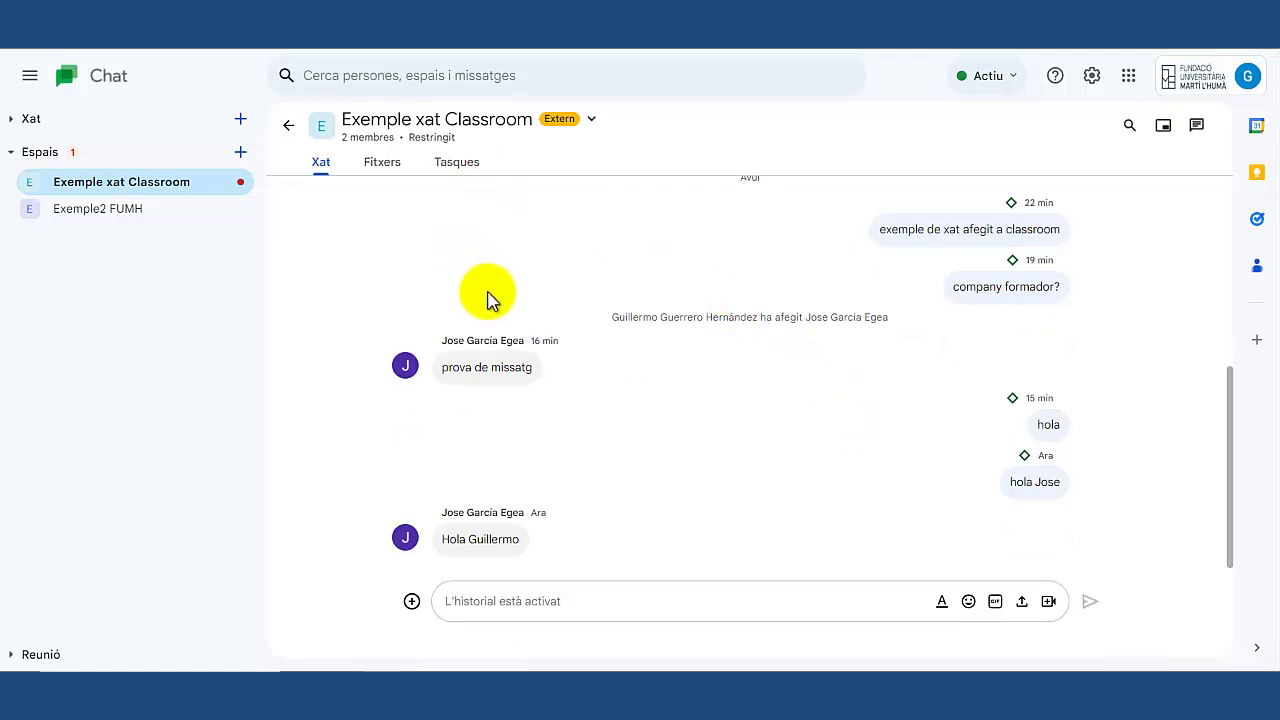
left_click(381, 163)
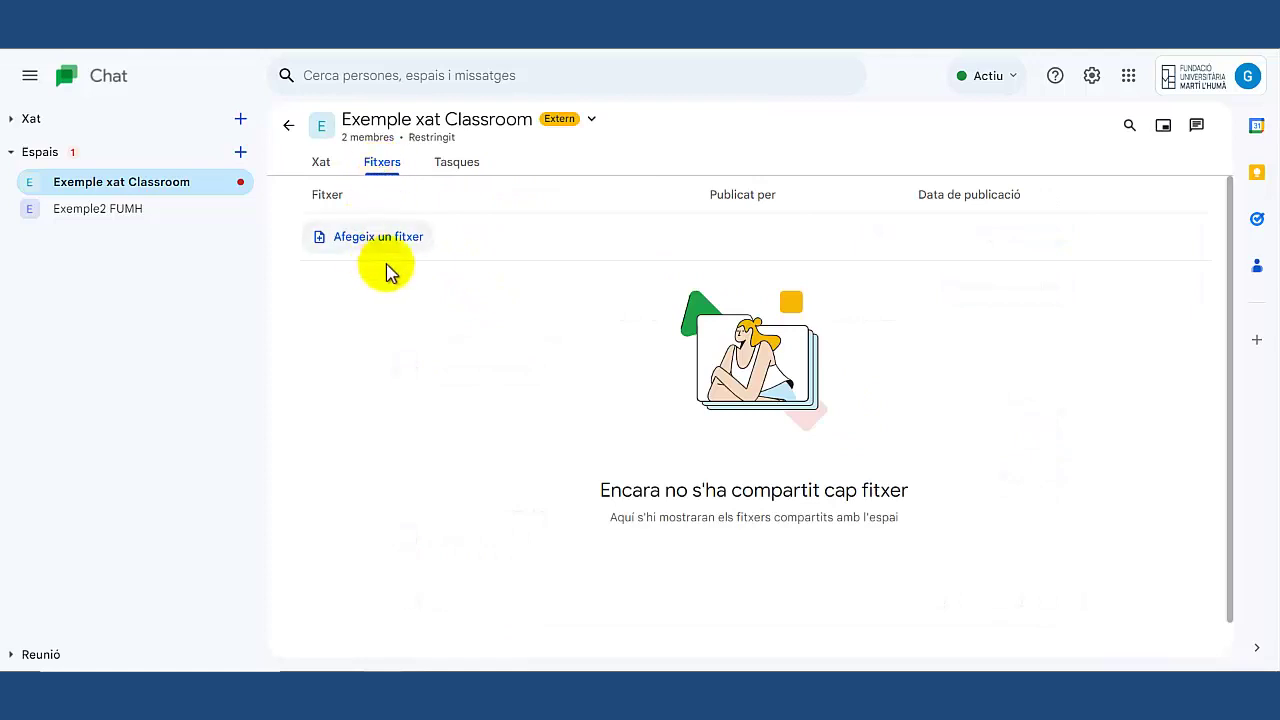
Check the Tasques and Fitxers tabs, then copy the Exemple xat Classroom space link.
left_click(455, 165)
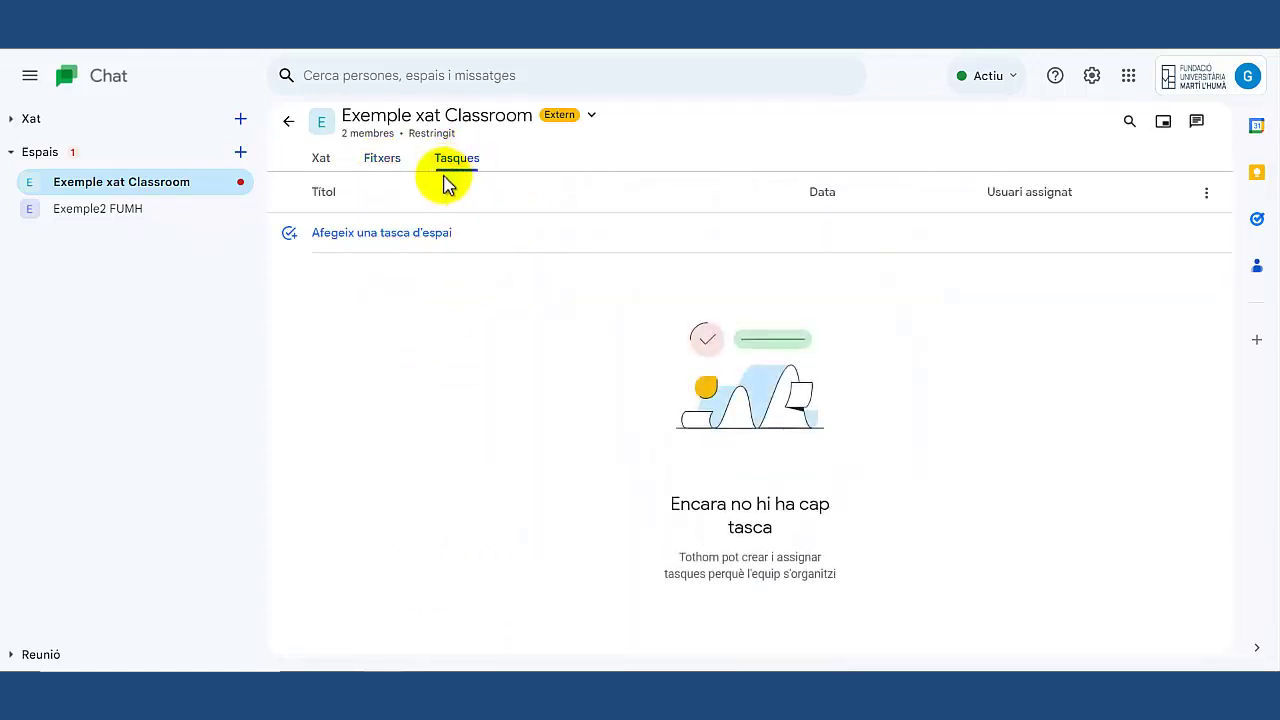
left_click(375, 175)
left_click(320, 161)
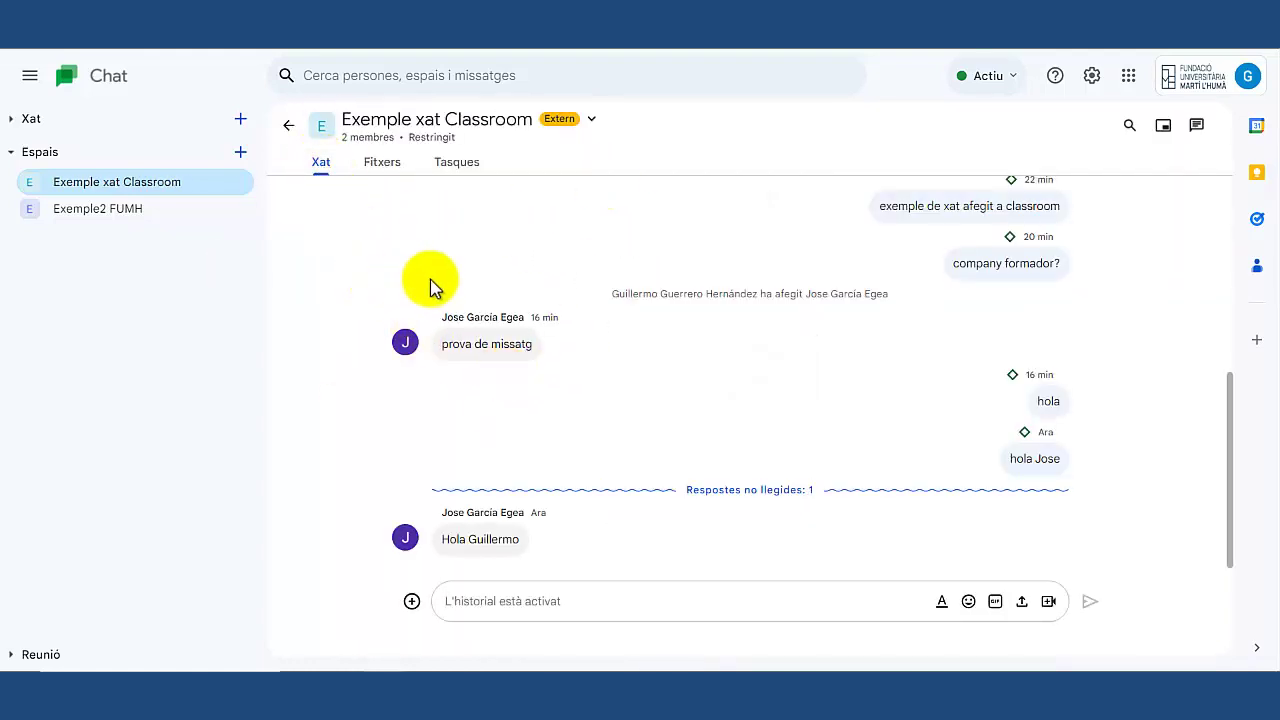
left_click(591, 120)
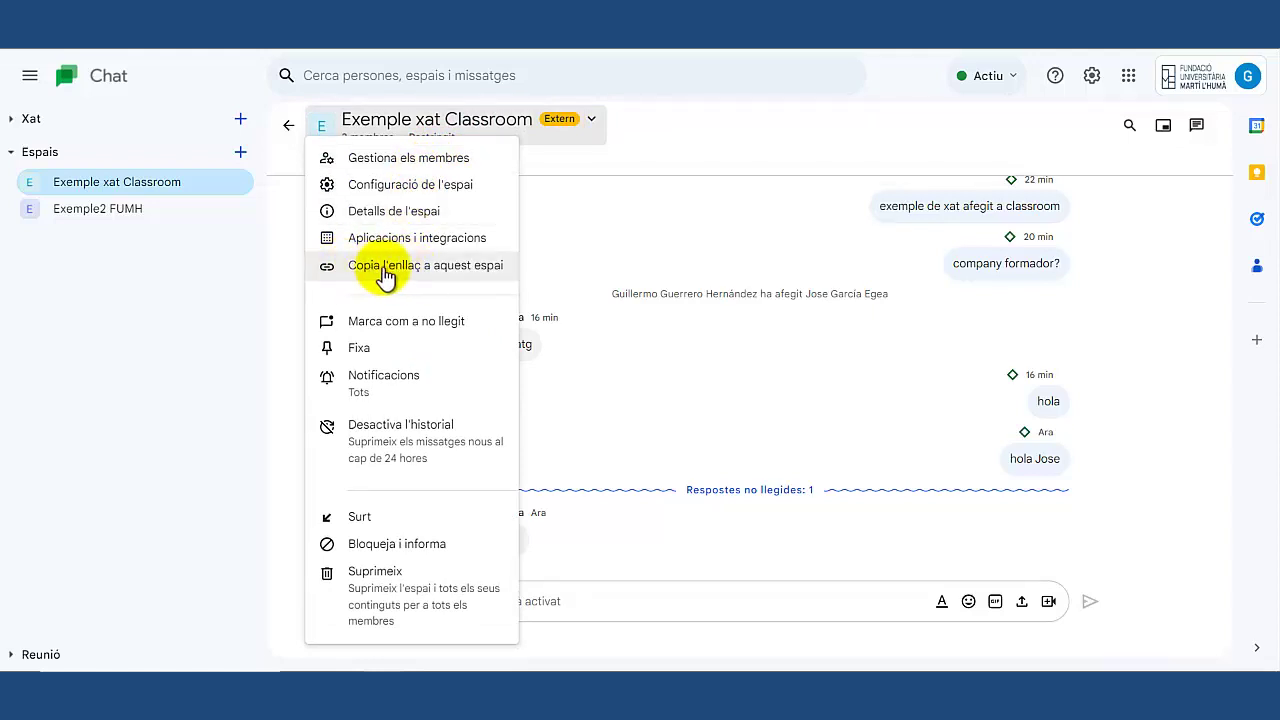
left_click(390, 273)
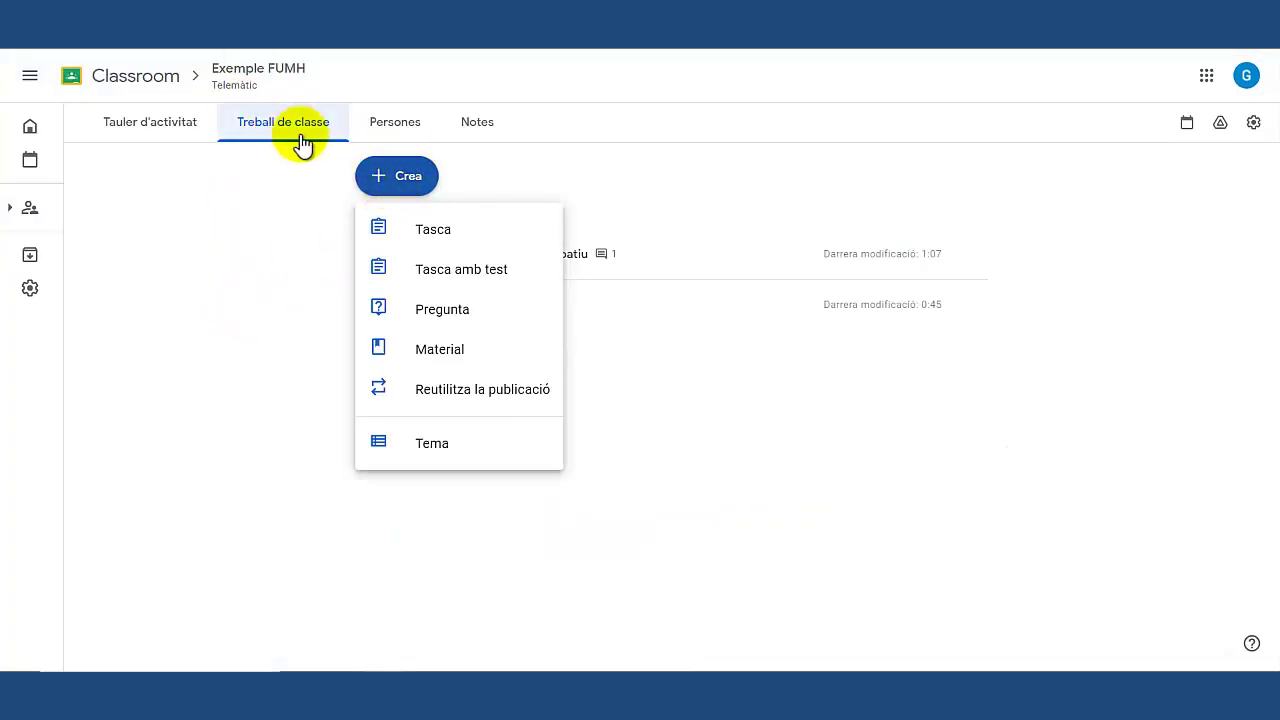
Publish Classroom material 'Accés a xat classe' with the copied Google Chat space link attached.
left_click(424, 348)
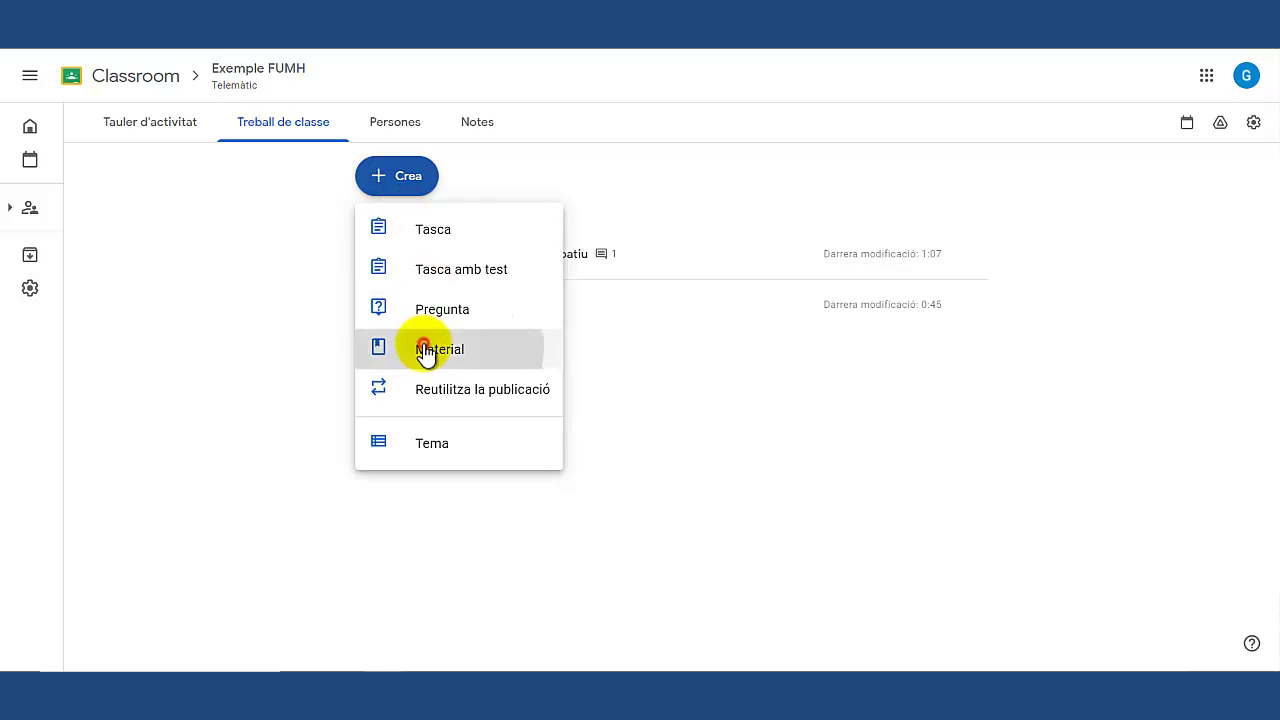
left_click(250, 185)
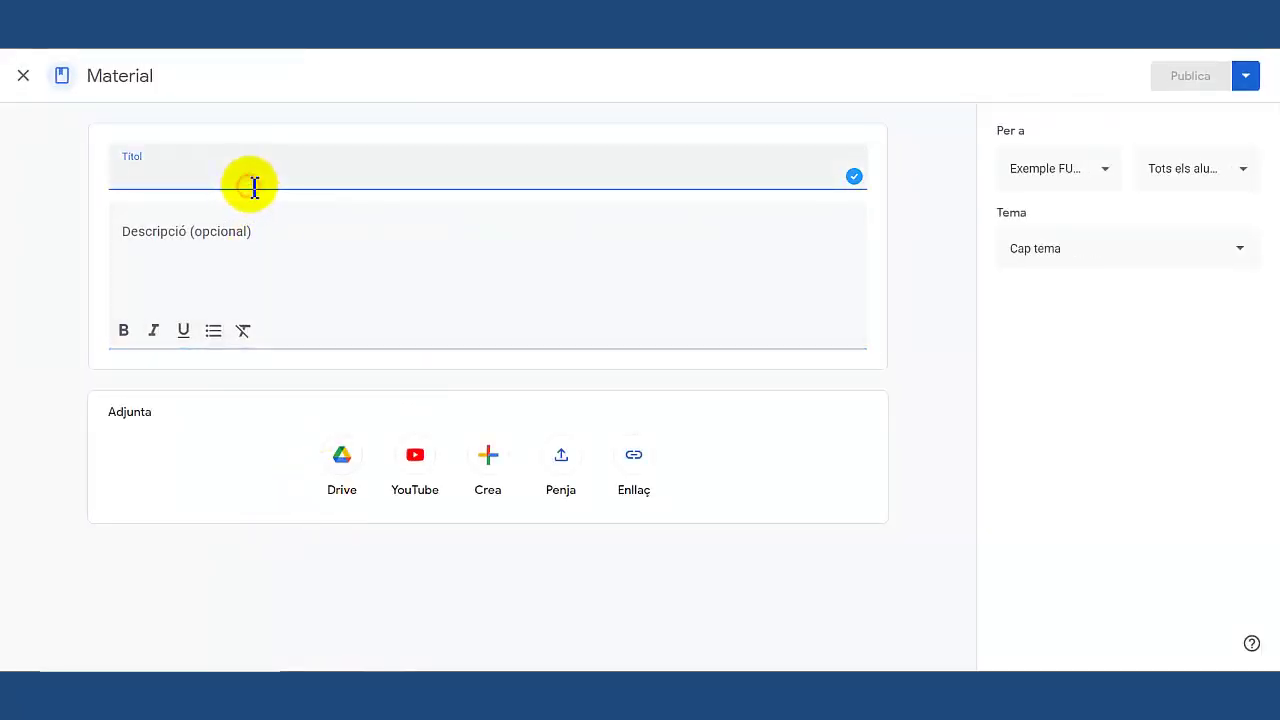
type("Accés a xat")
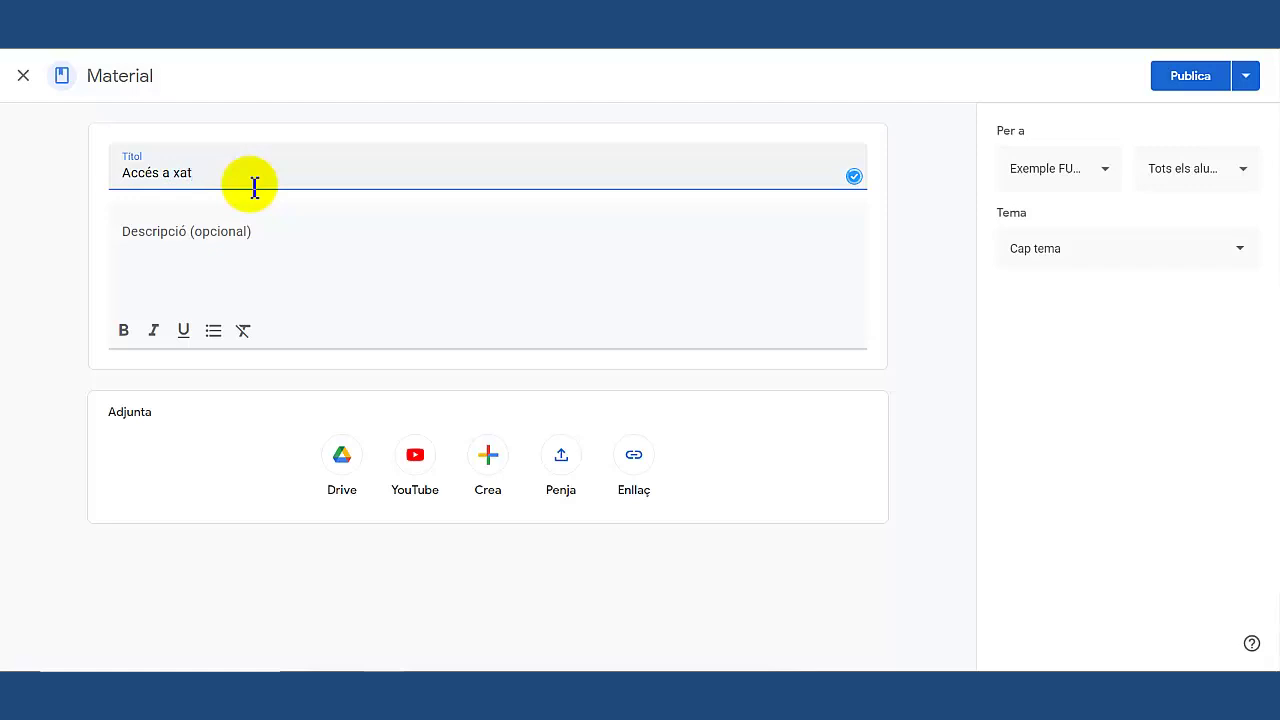
type(" classe")
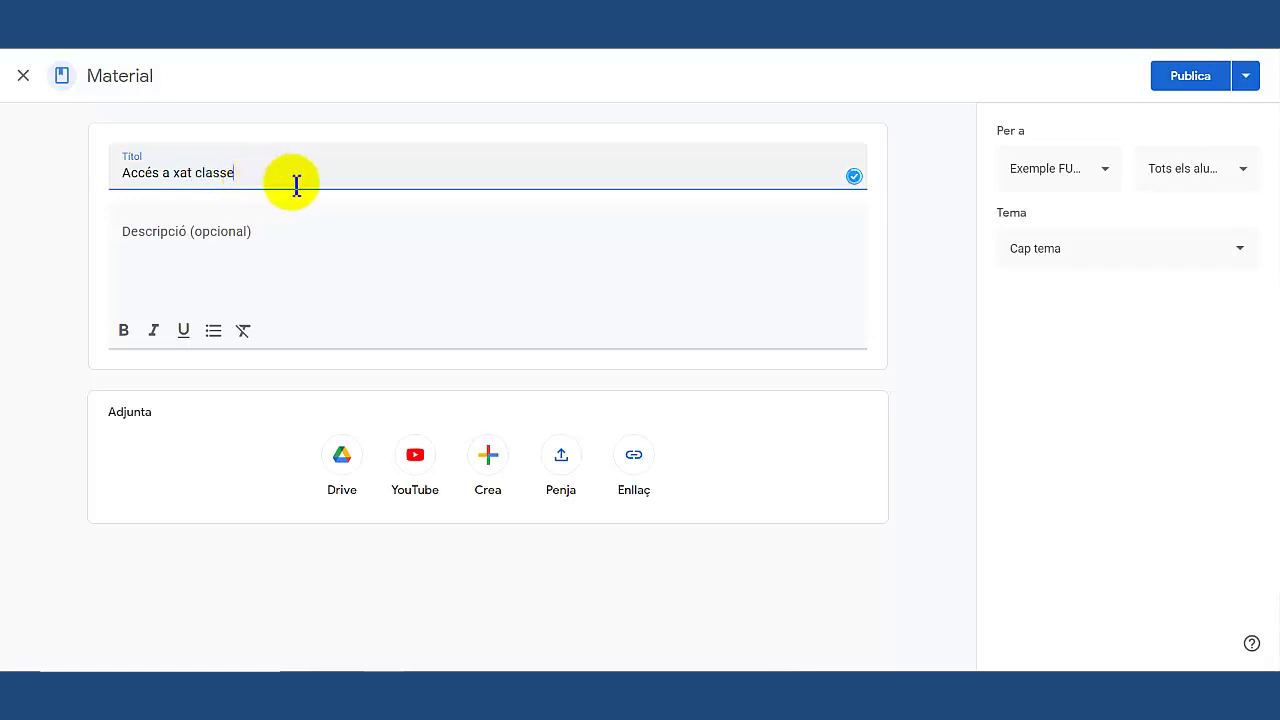
left_click(232, 243)
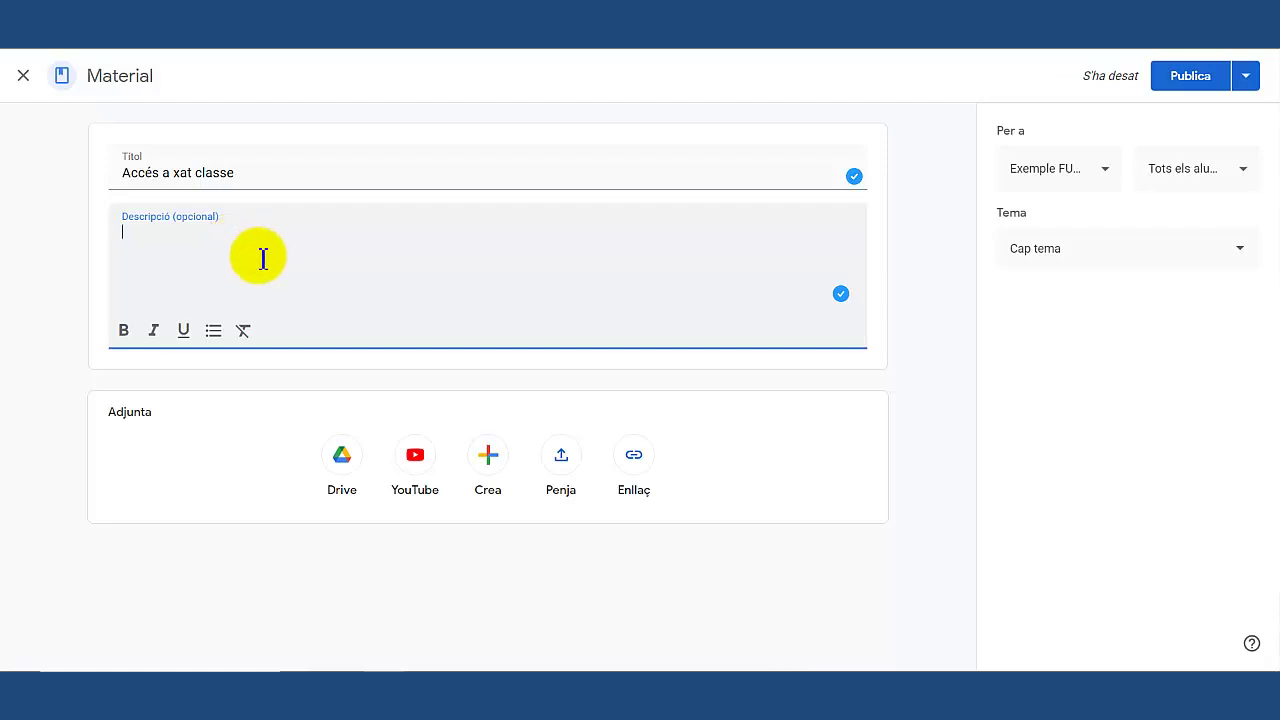
left_click(634, 465)
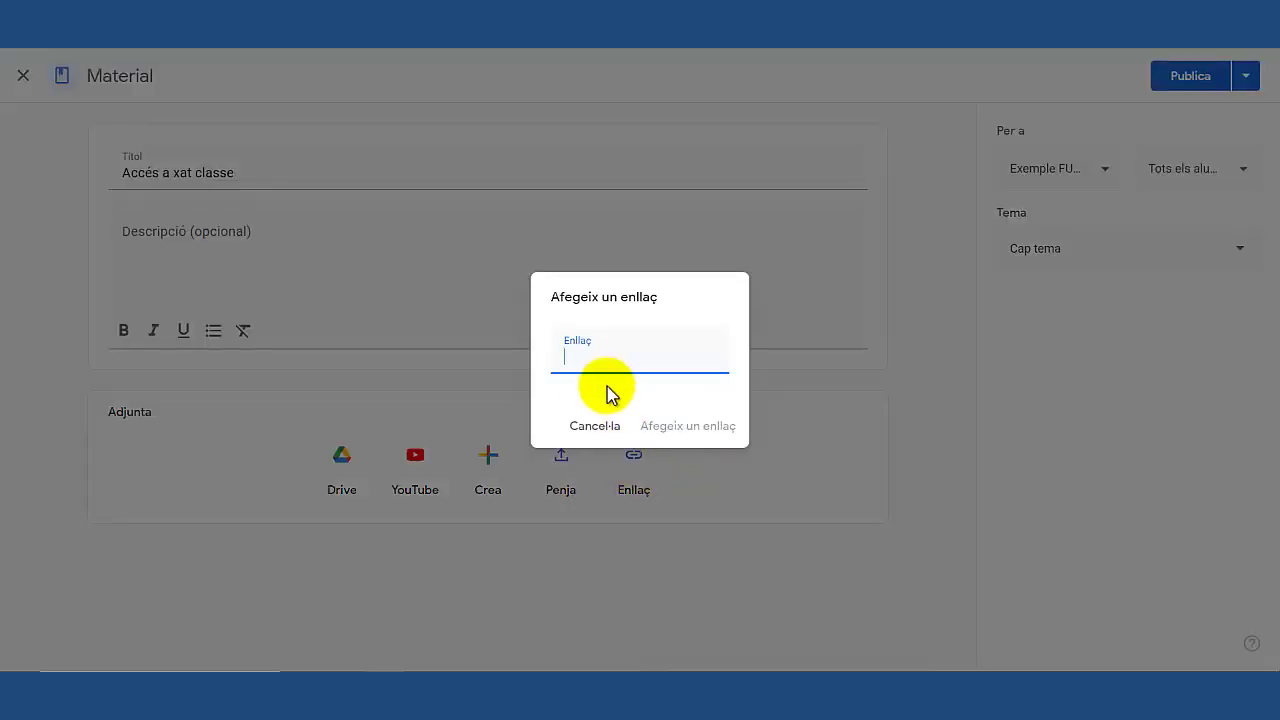
left_click(587, 362)
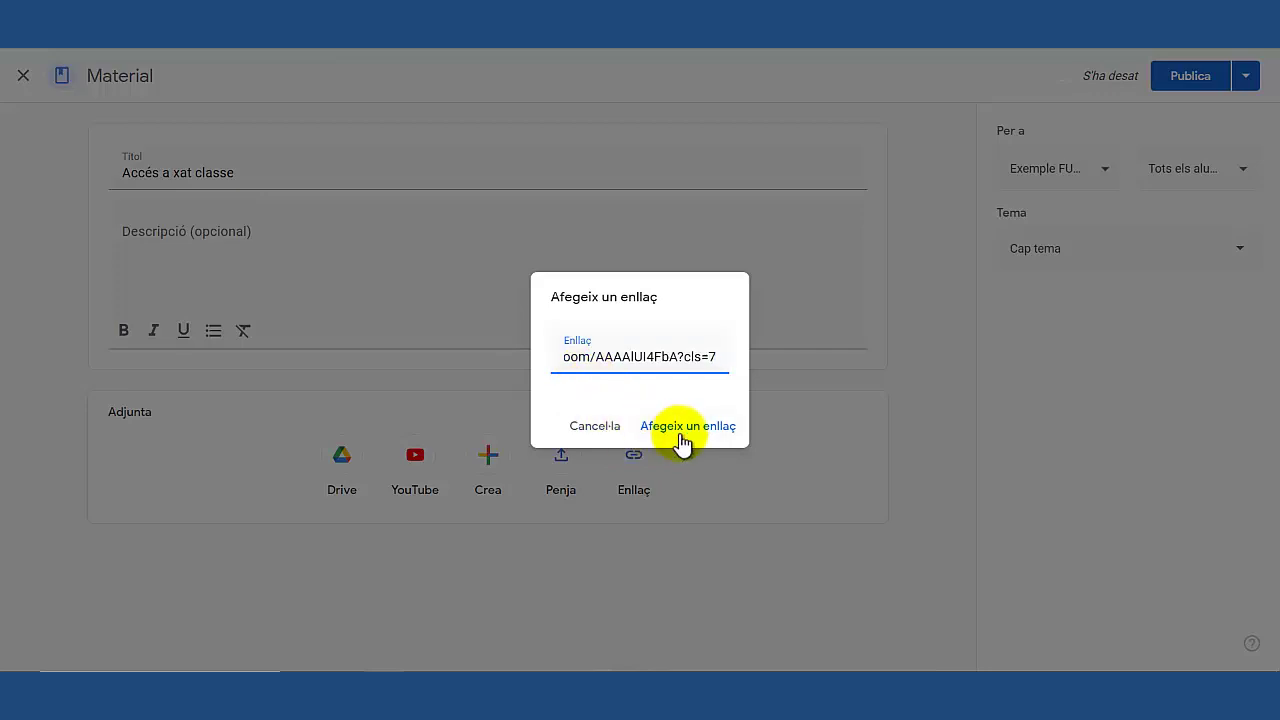
left_click(680, 428)
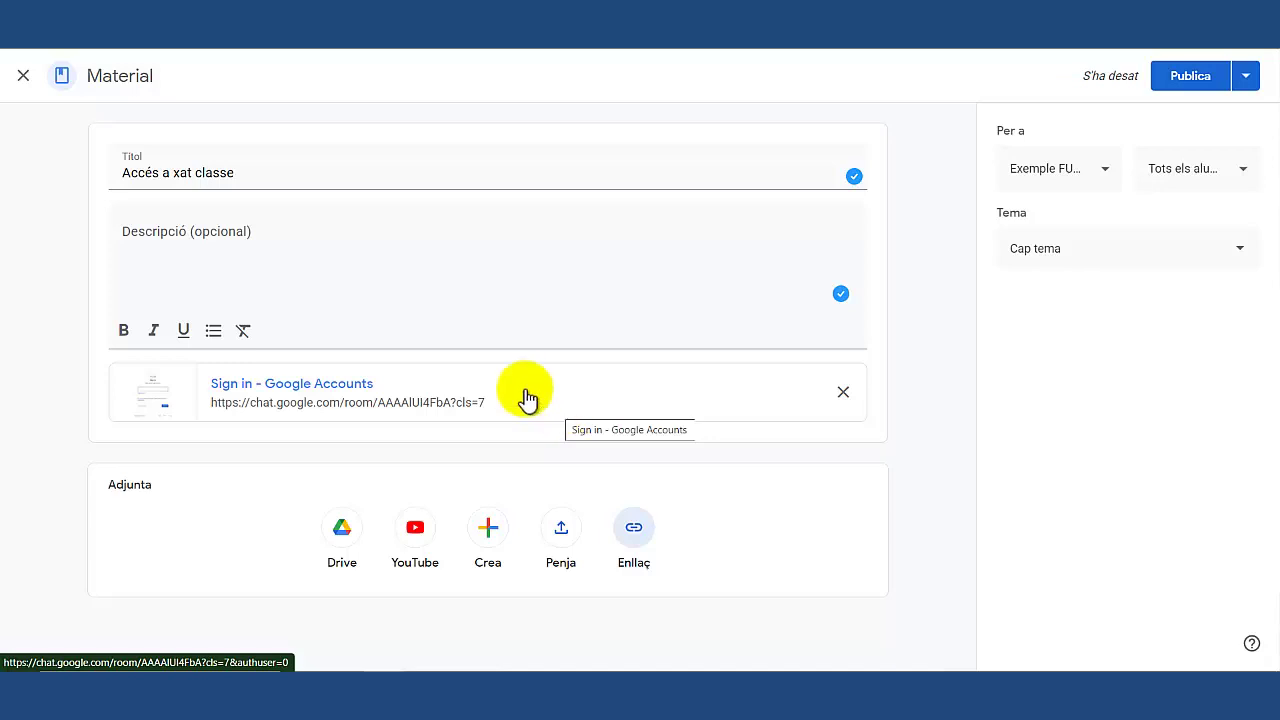
left_click(1194, 86)
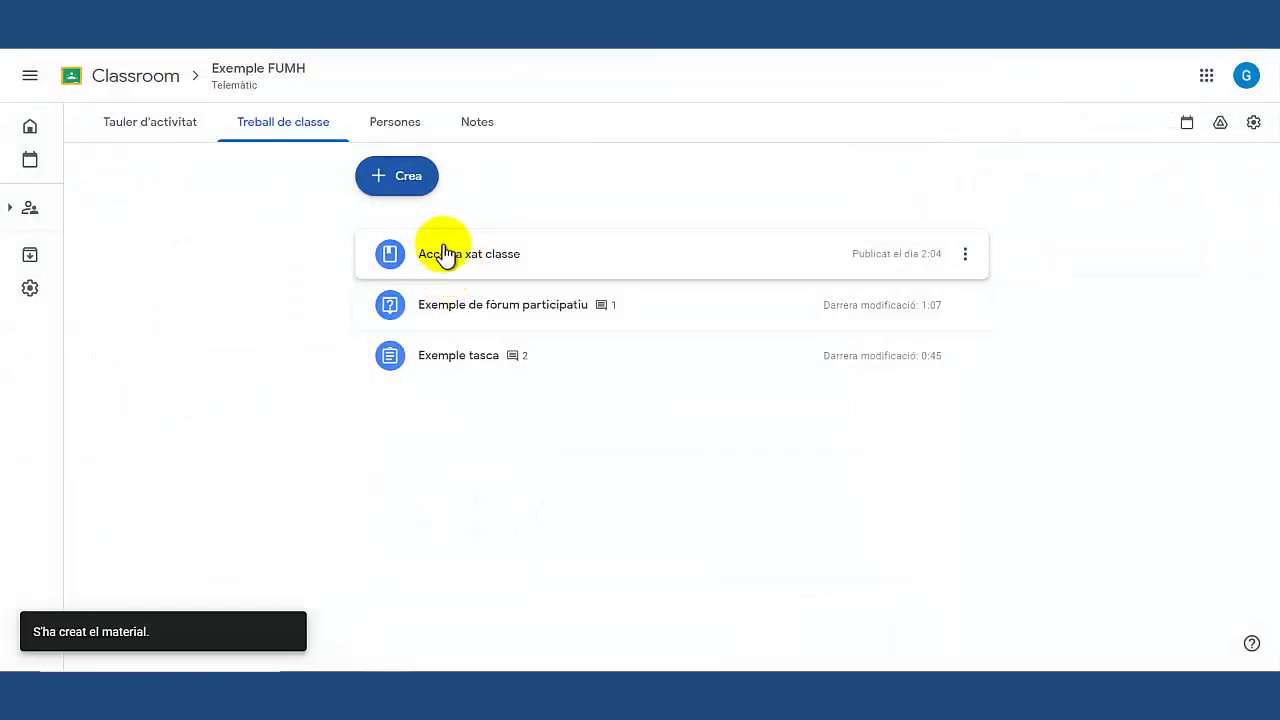
Expand 'Accés a xat classe' and test its chat.google.com link card.
left_click(457, 268)
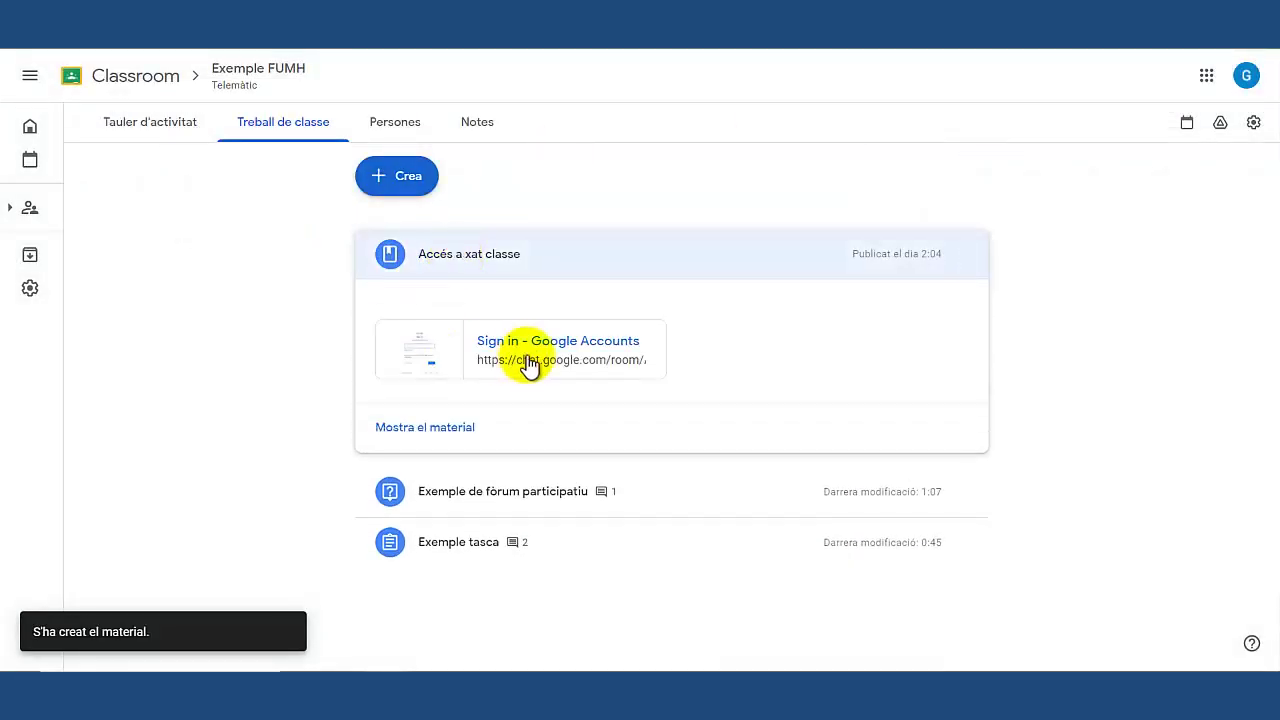
left_click(528, 362)
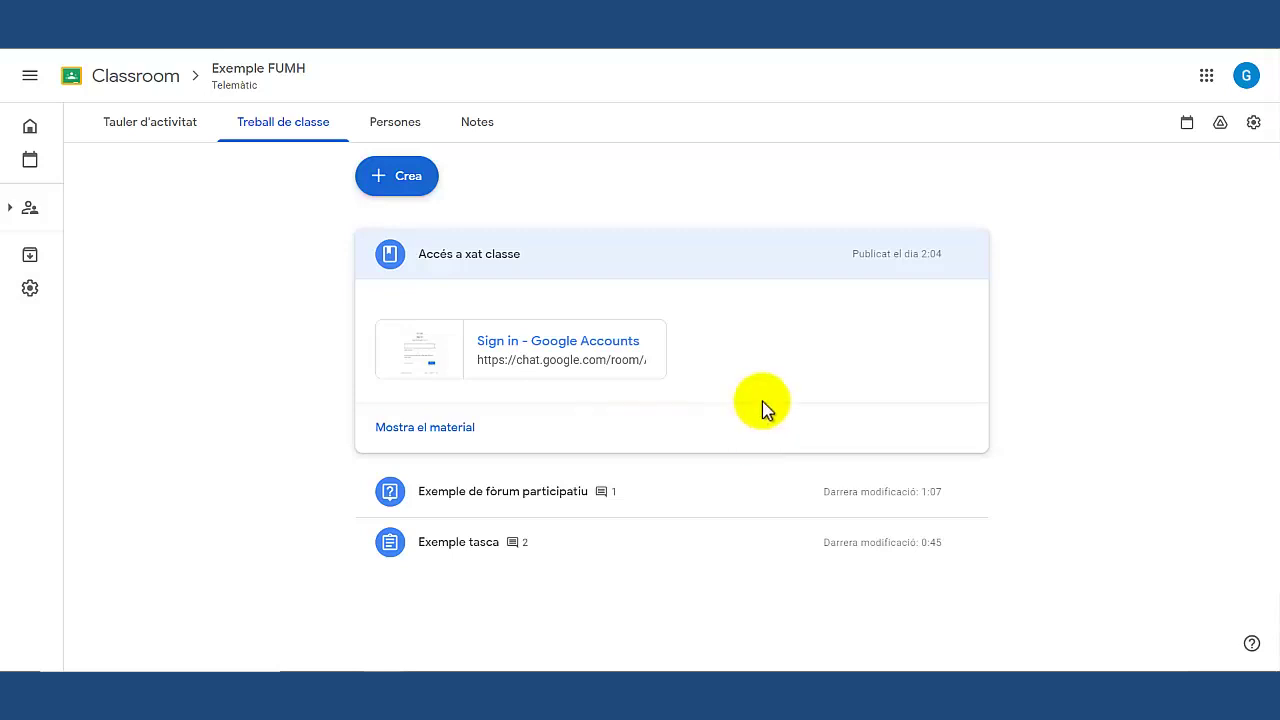
left_click(490, 668)
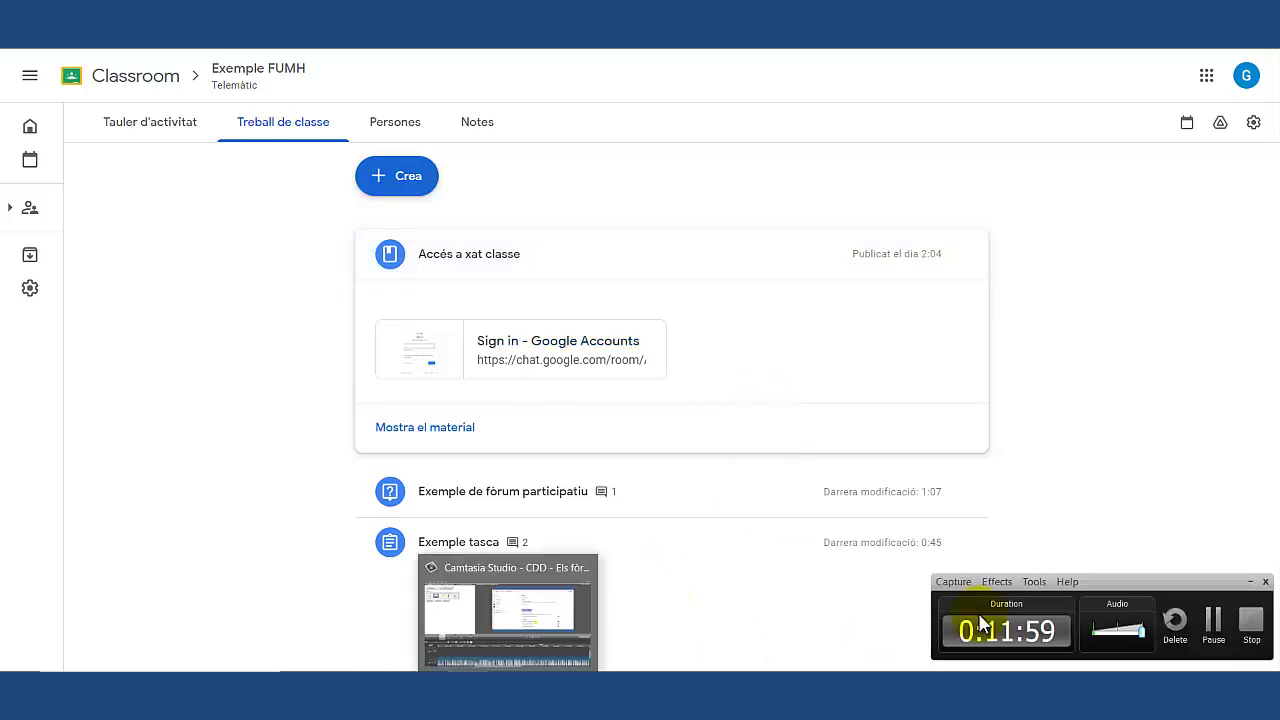